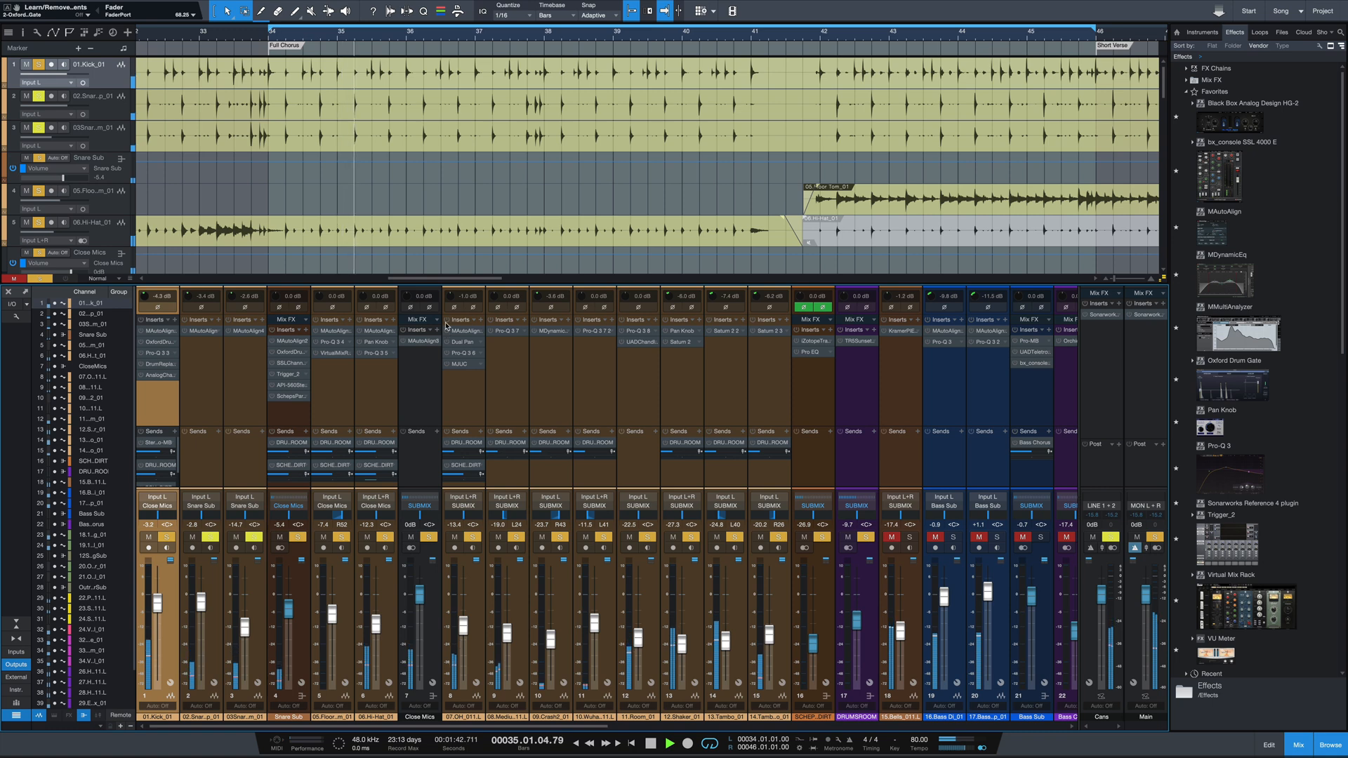
# Play the Full Chorus section to compare the mix with the channel inserts off and on
pyautogui.press('space')
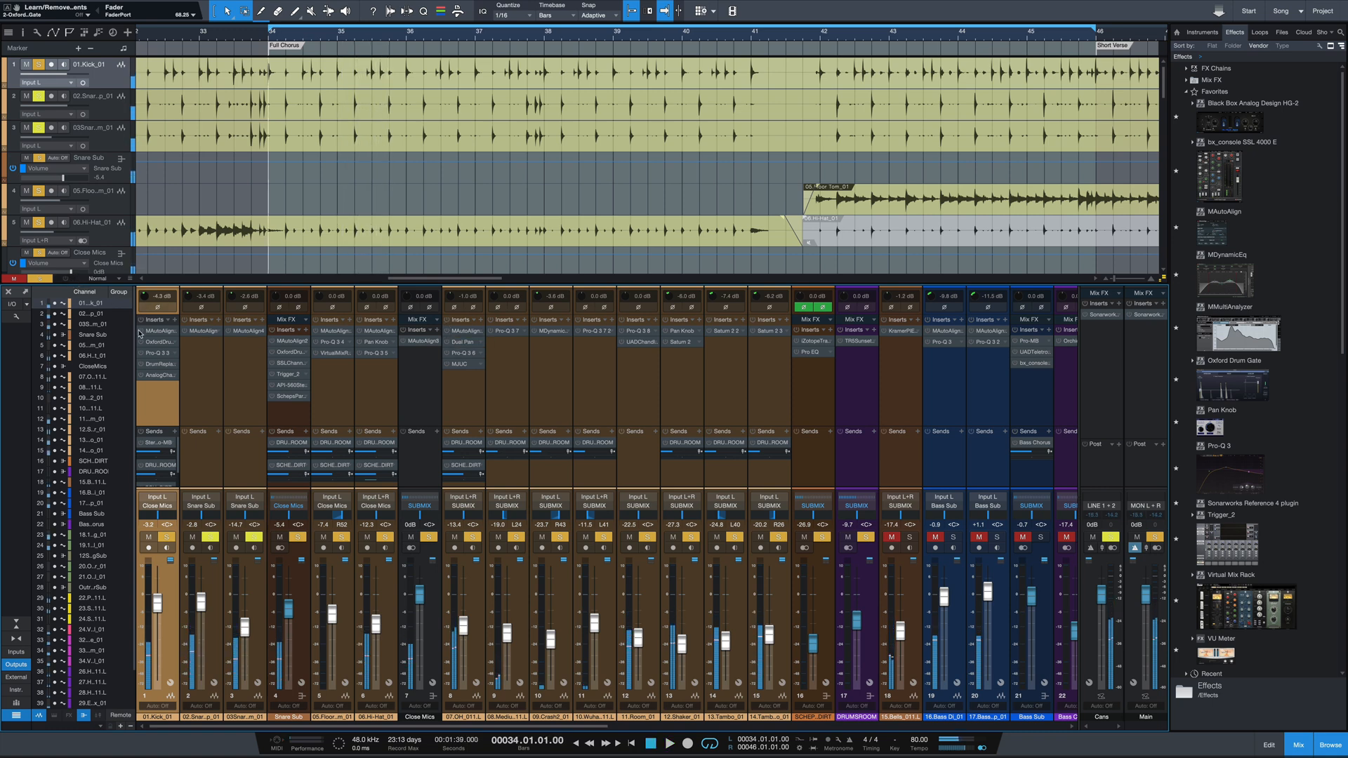
pyautogui.press('space')
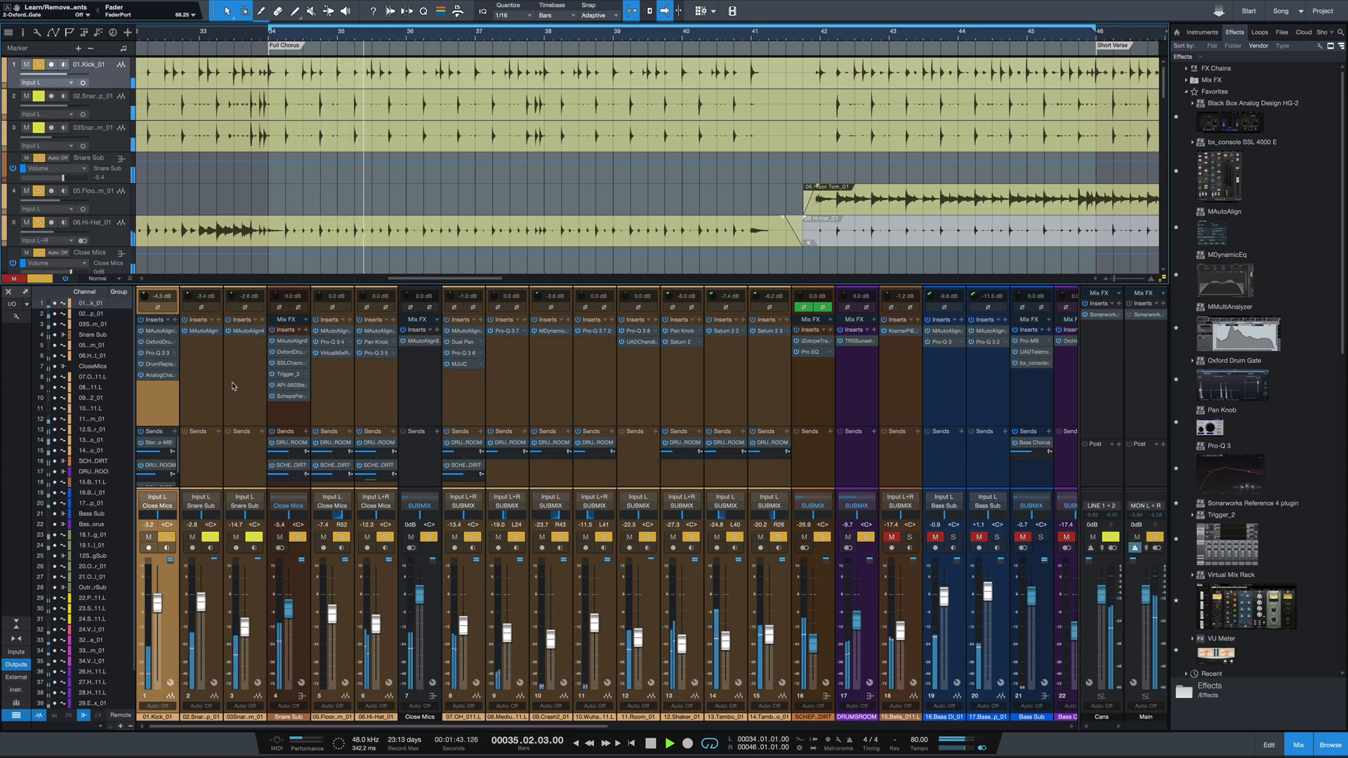
pyautogui.press('space')
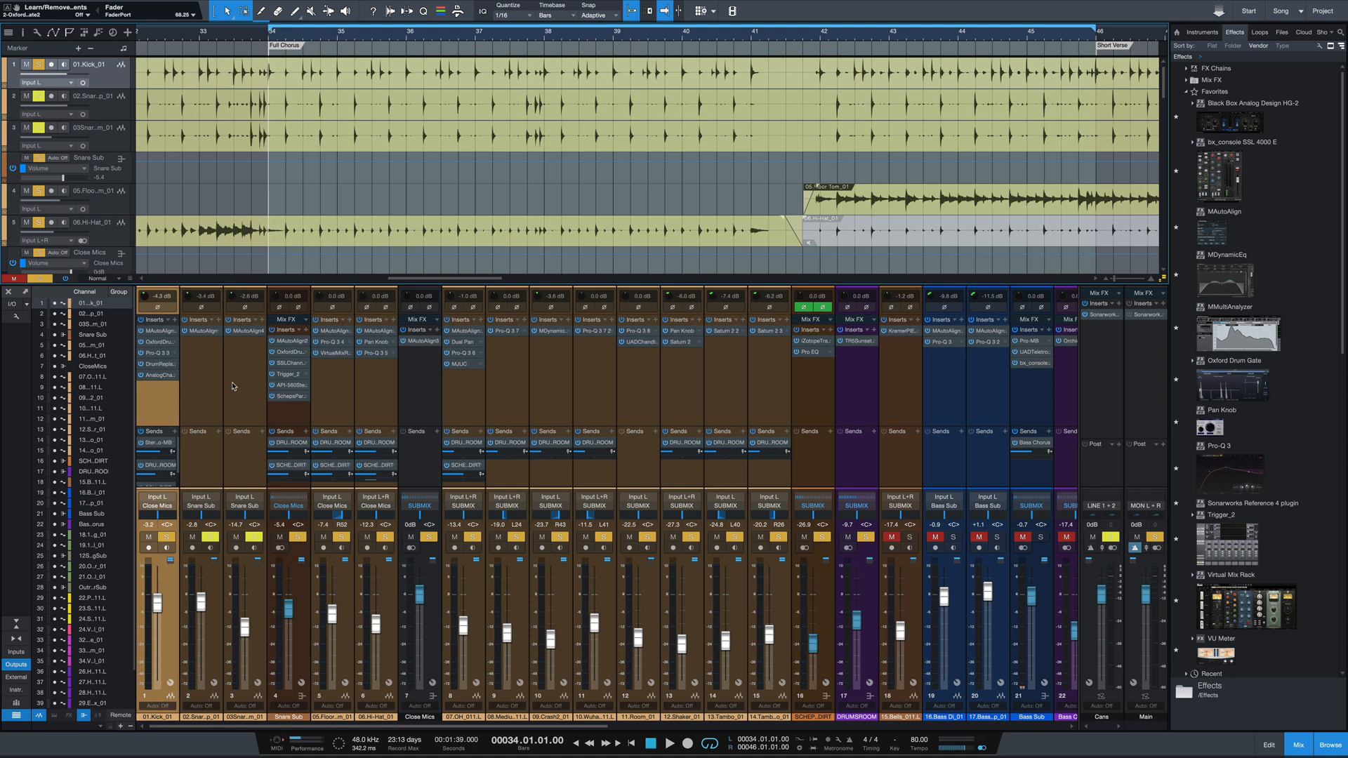
# Open the Pan Knob plug-in on the hi-hat channel, check its panning settings and close it
pyautogui.click(377, 342)
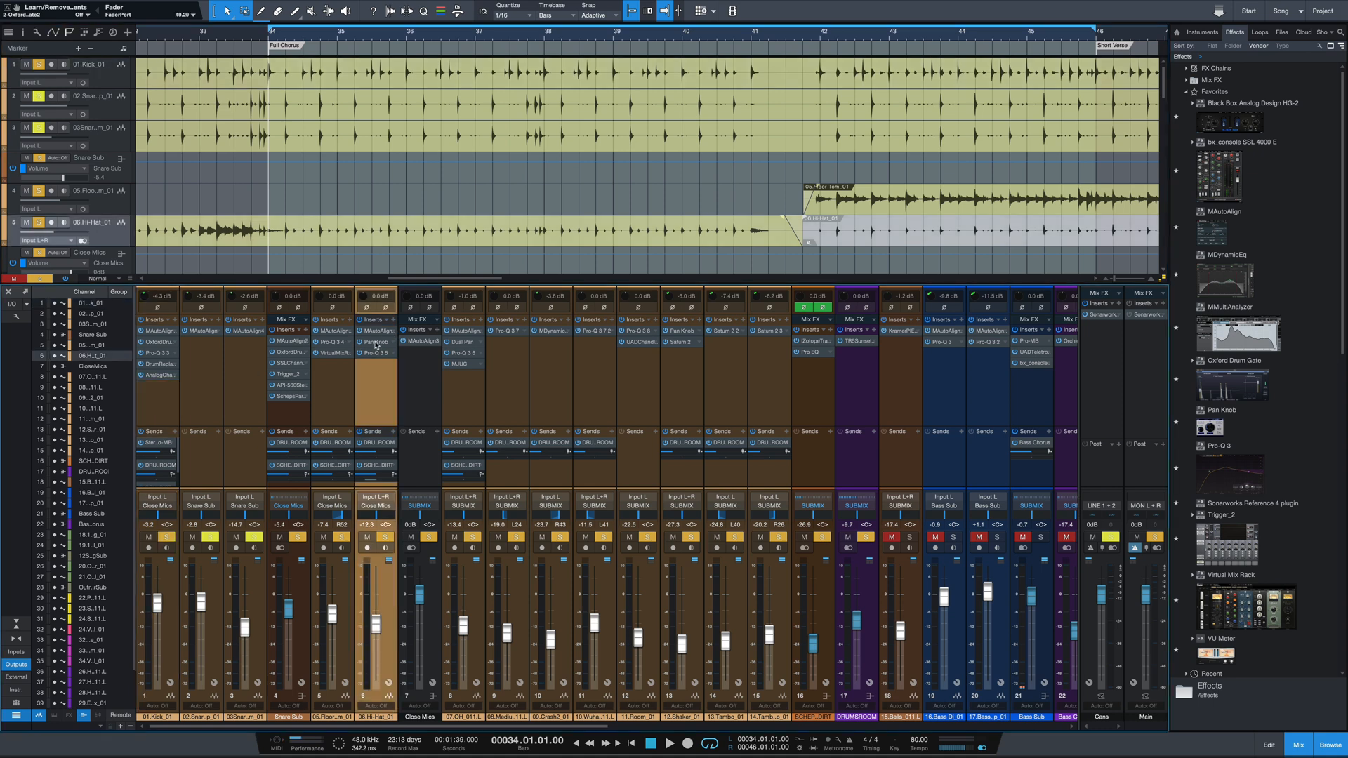
pyautogui.click(378, 343)
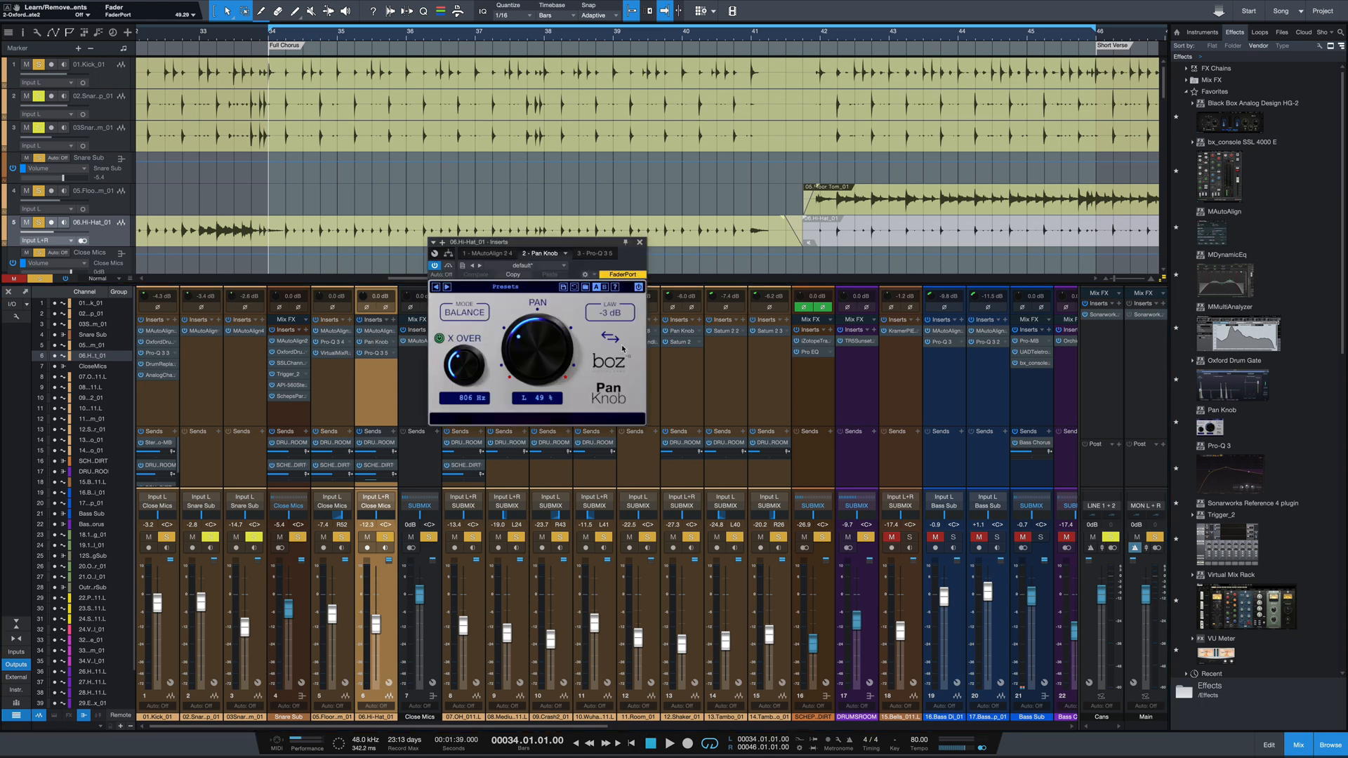
pyautogui.click(640, 242)
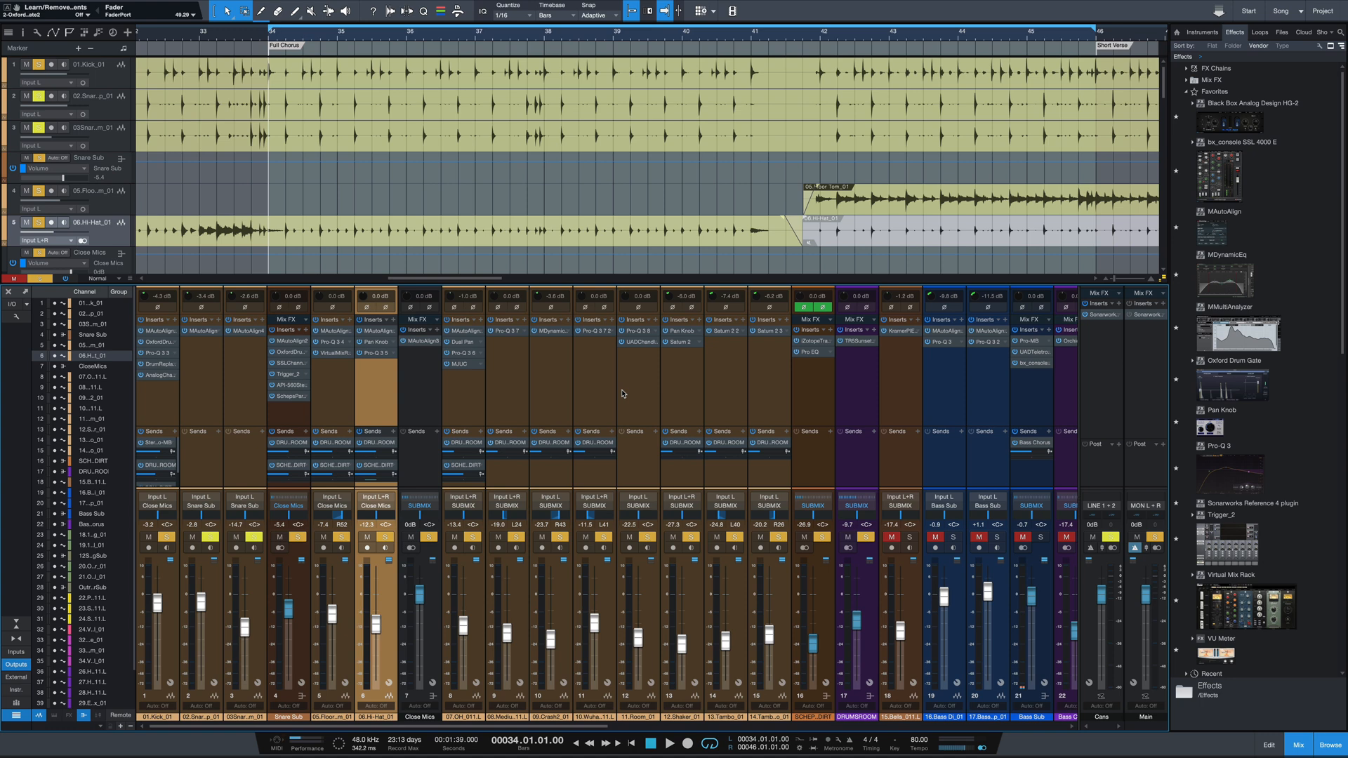
# Review the MAutoAlign phase alignment on the kick and snare bottom channels, and play the chorus to hear it
pyautogui.click(159, 331)
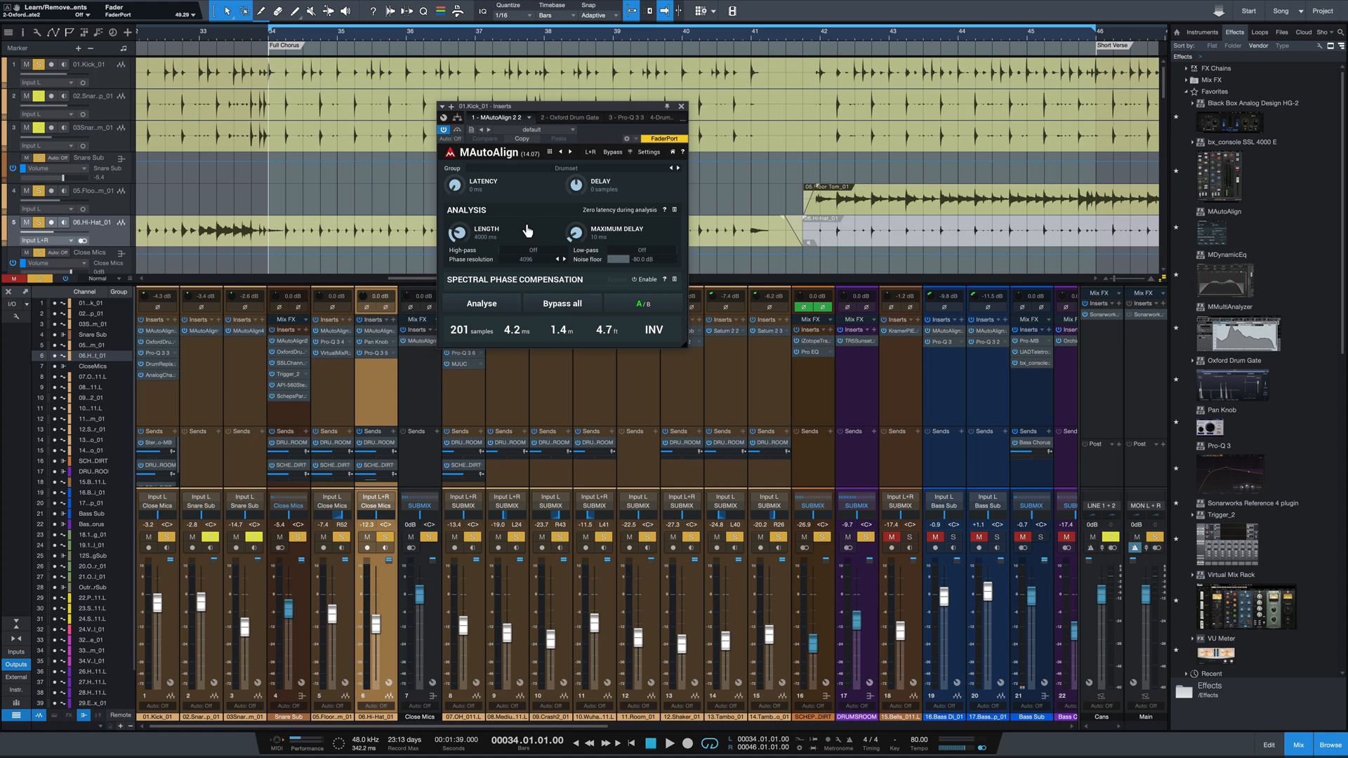
pyautogui.click(681, 107)
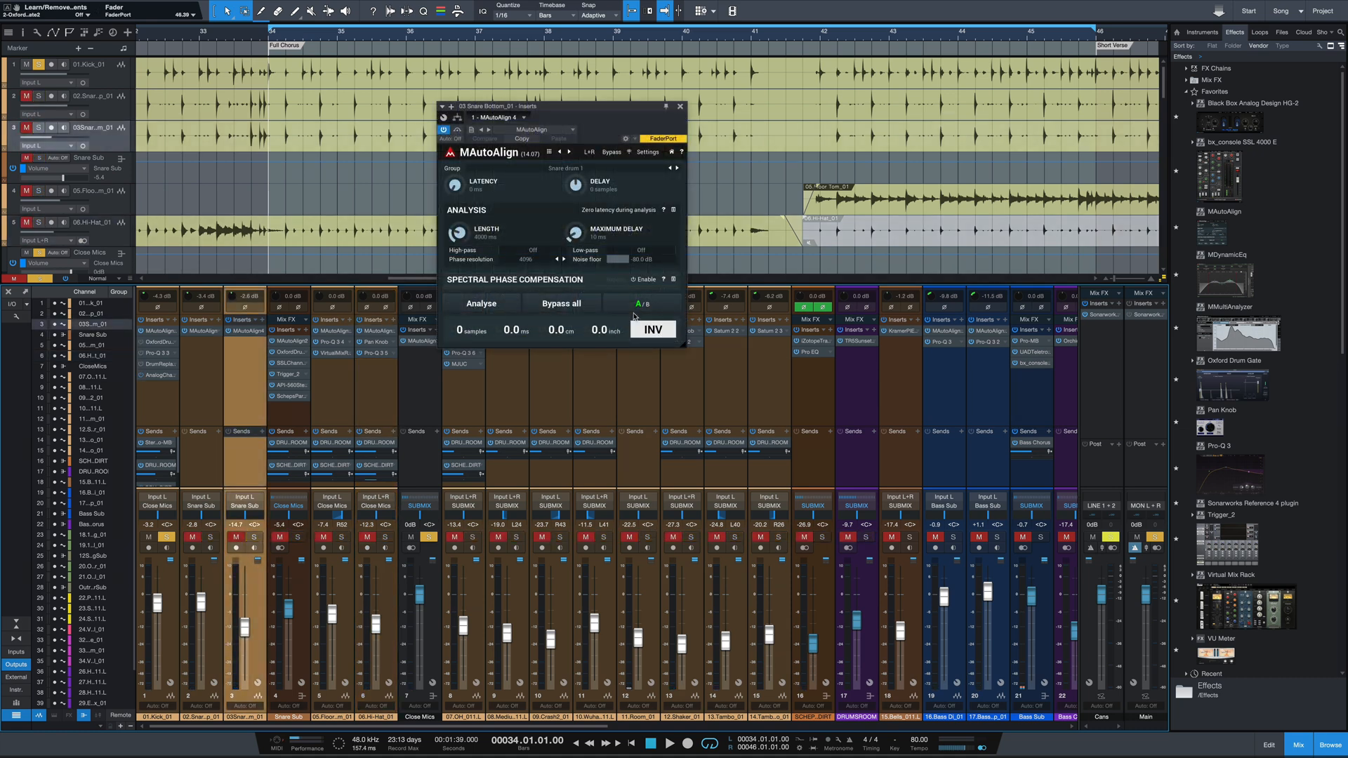
pyautogui.press('space')
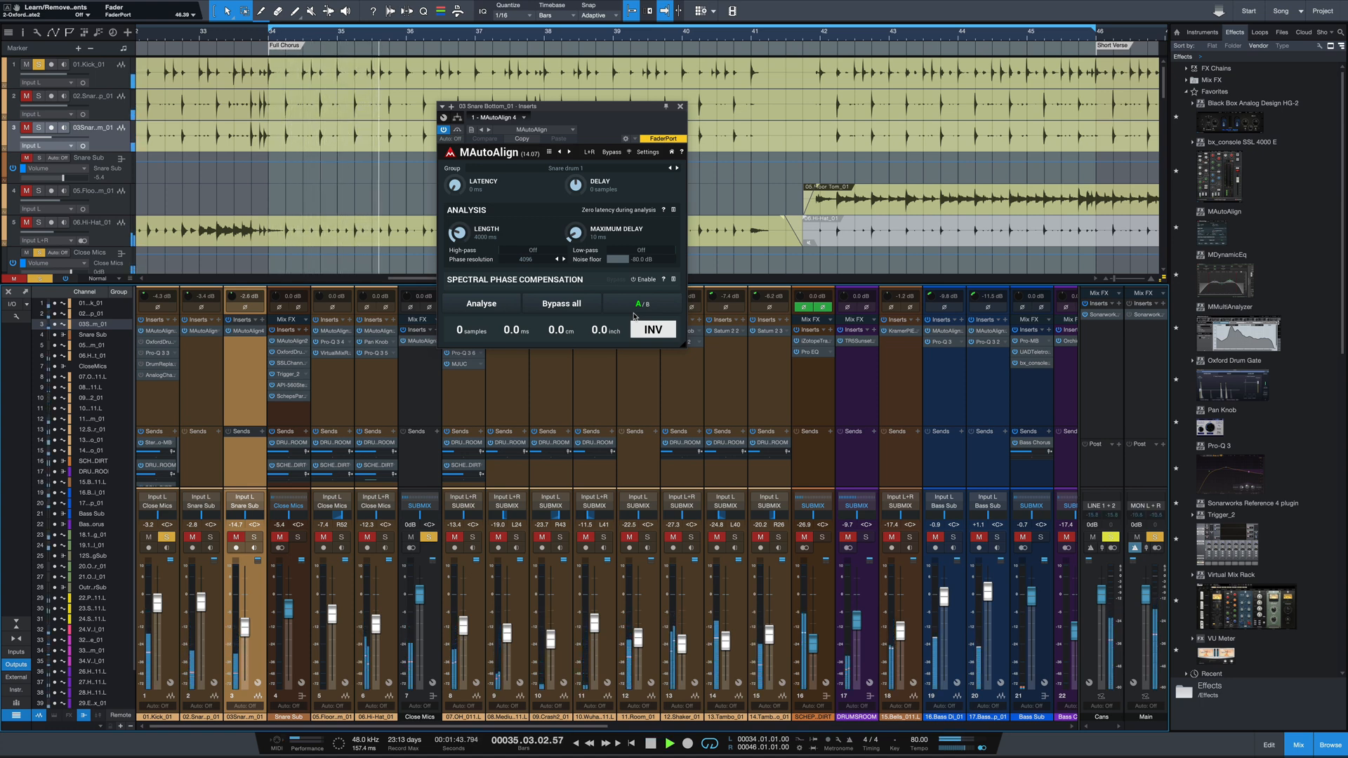
pyautogui.press('space')
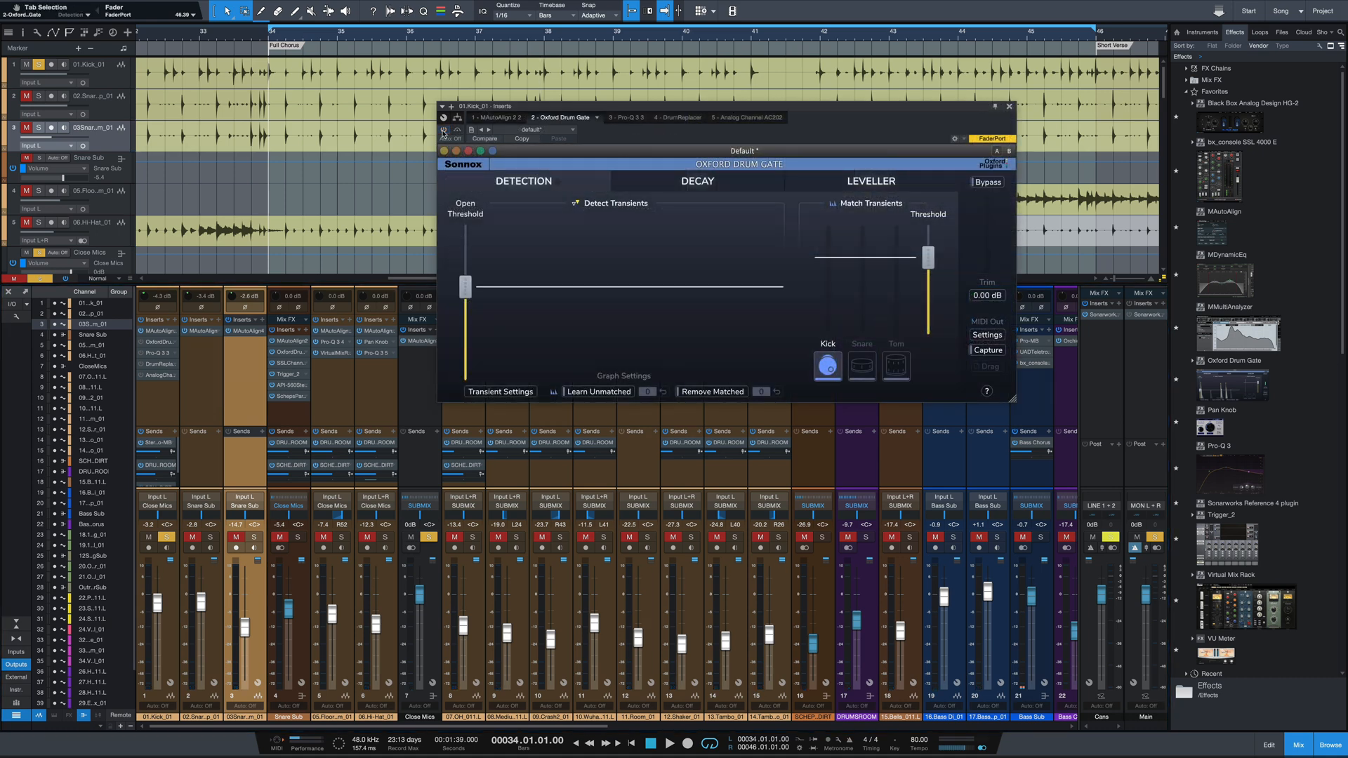
# Enable Oxford Drum Gate on the kick channel and play the chorus to hear the gating
pyautogui.click(443, 130)
pyautogui.press('space')
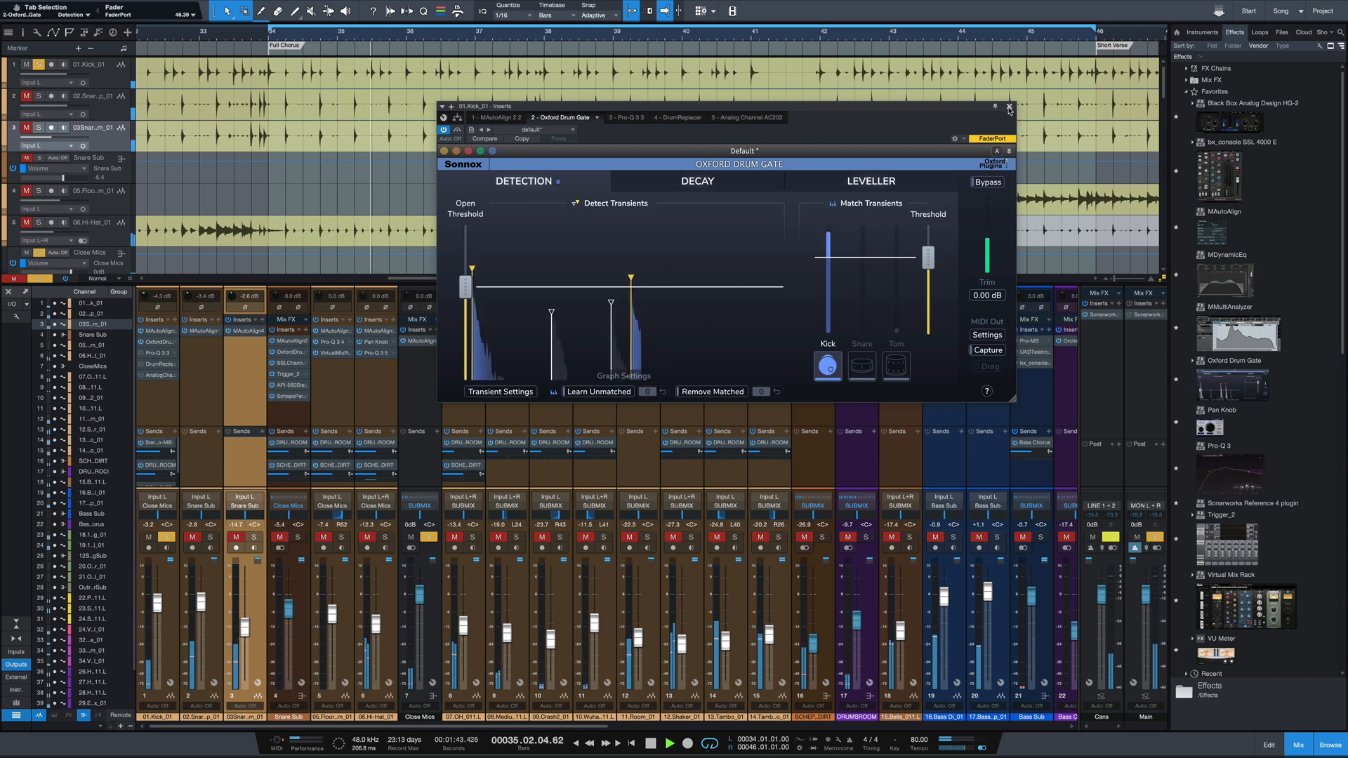
pyautogui.press('space')
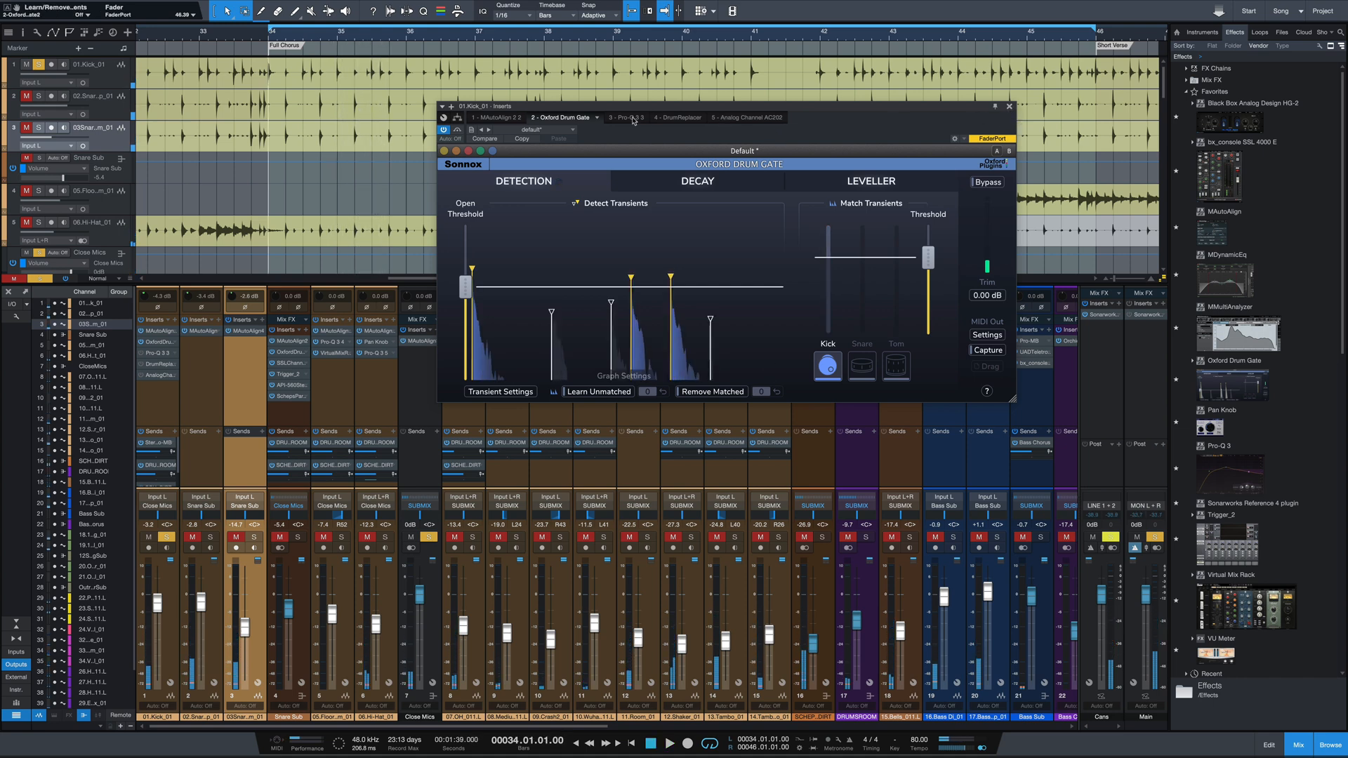
# Enable Pro-Q 3 on the kick channel and inspect each EQ band from the low cut to the high cut
pyautogui.click(630, 117)
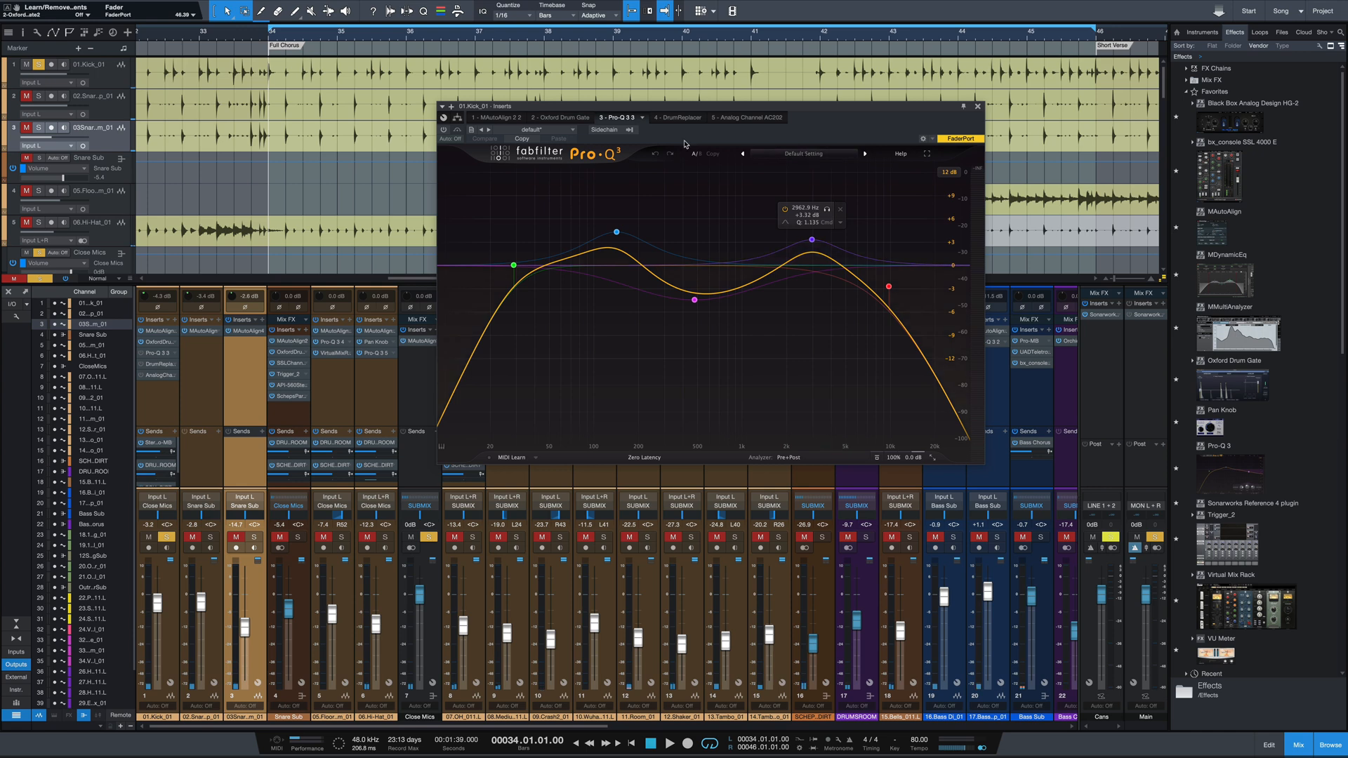
pyautogui.moveTo(516, 276)
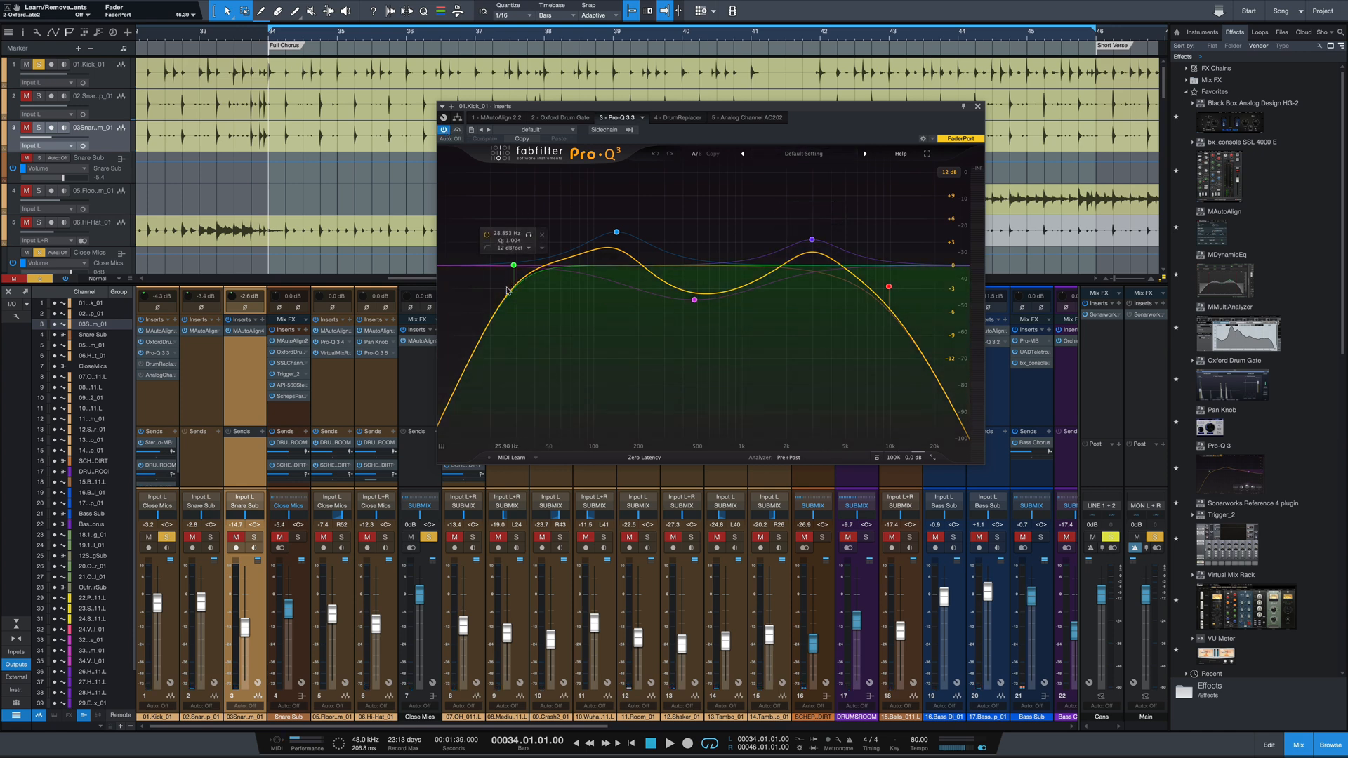
pyautogui.moveTo(614, 238)
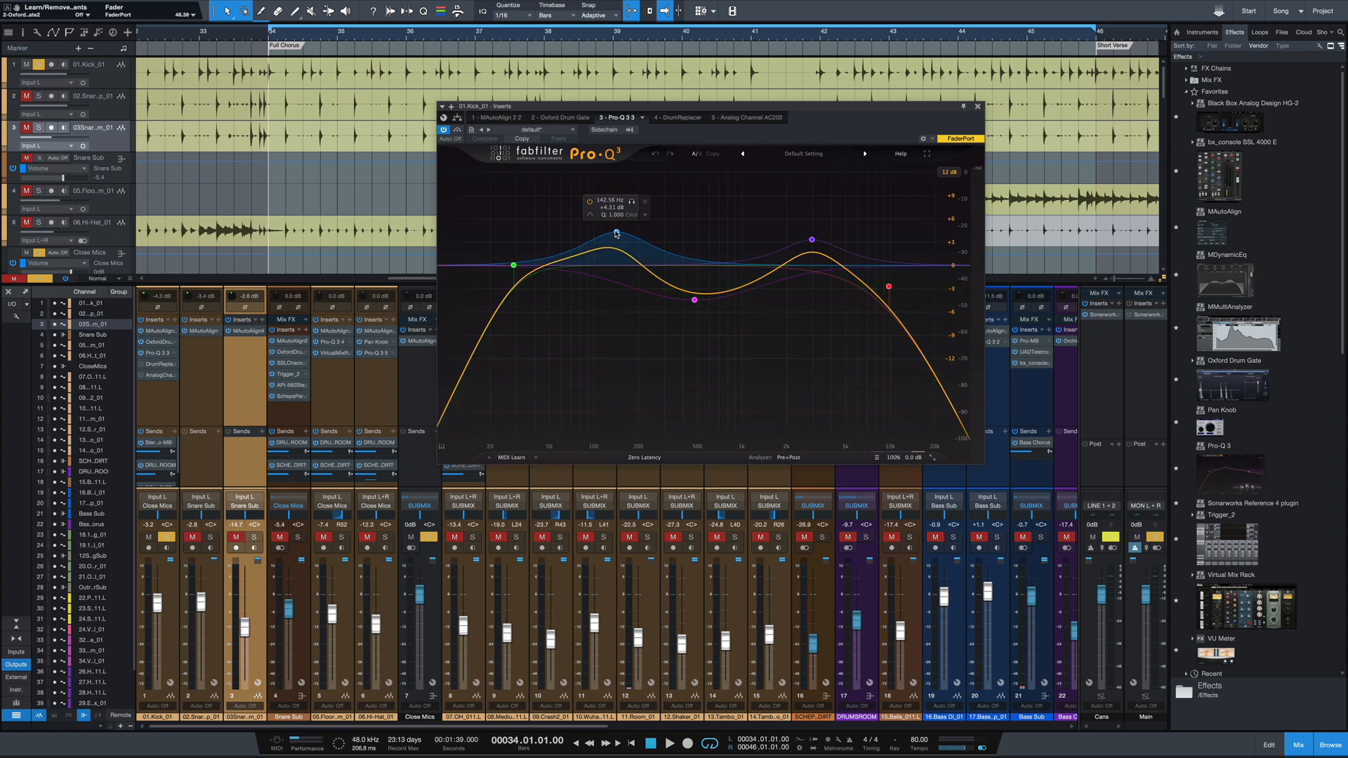
pyautogui.moveTo(677, 289)
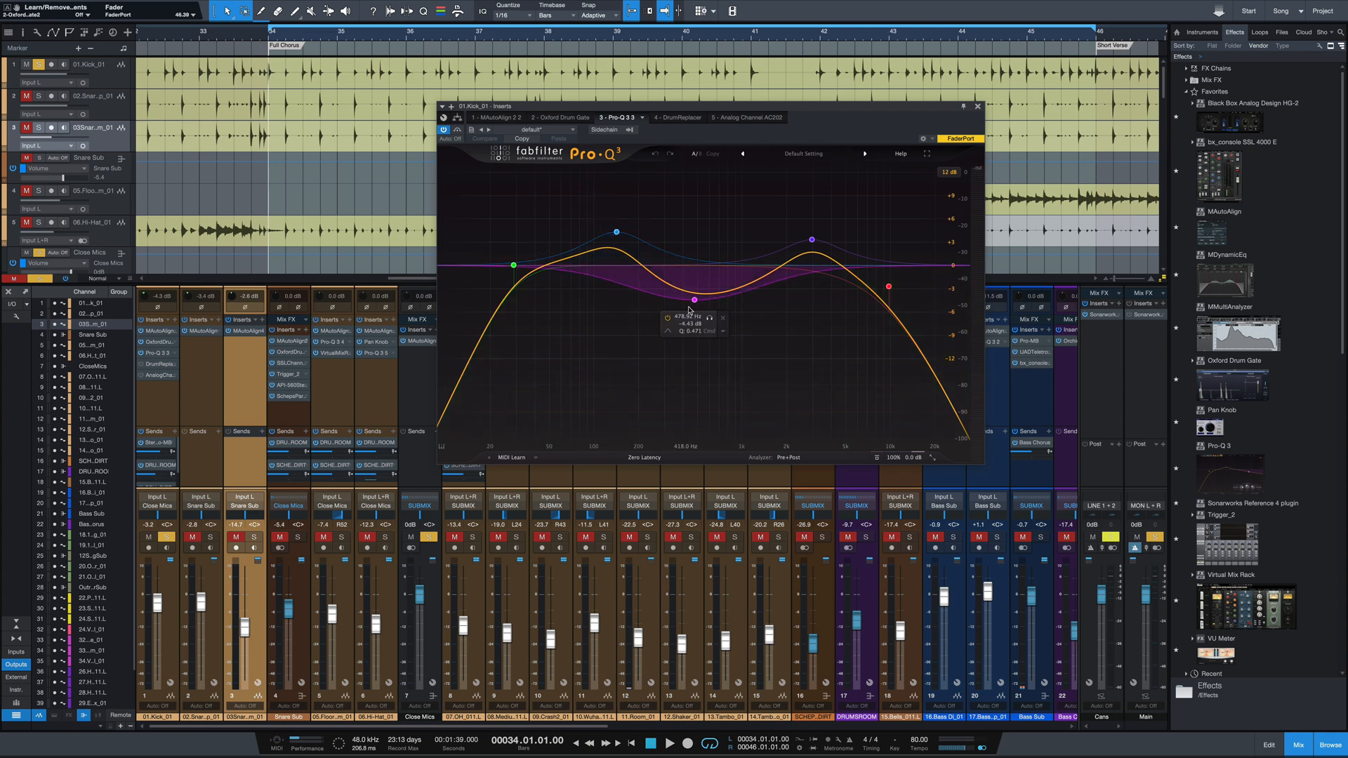
pyautogui.moveTo(811, 239)
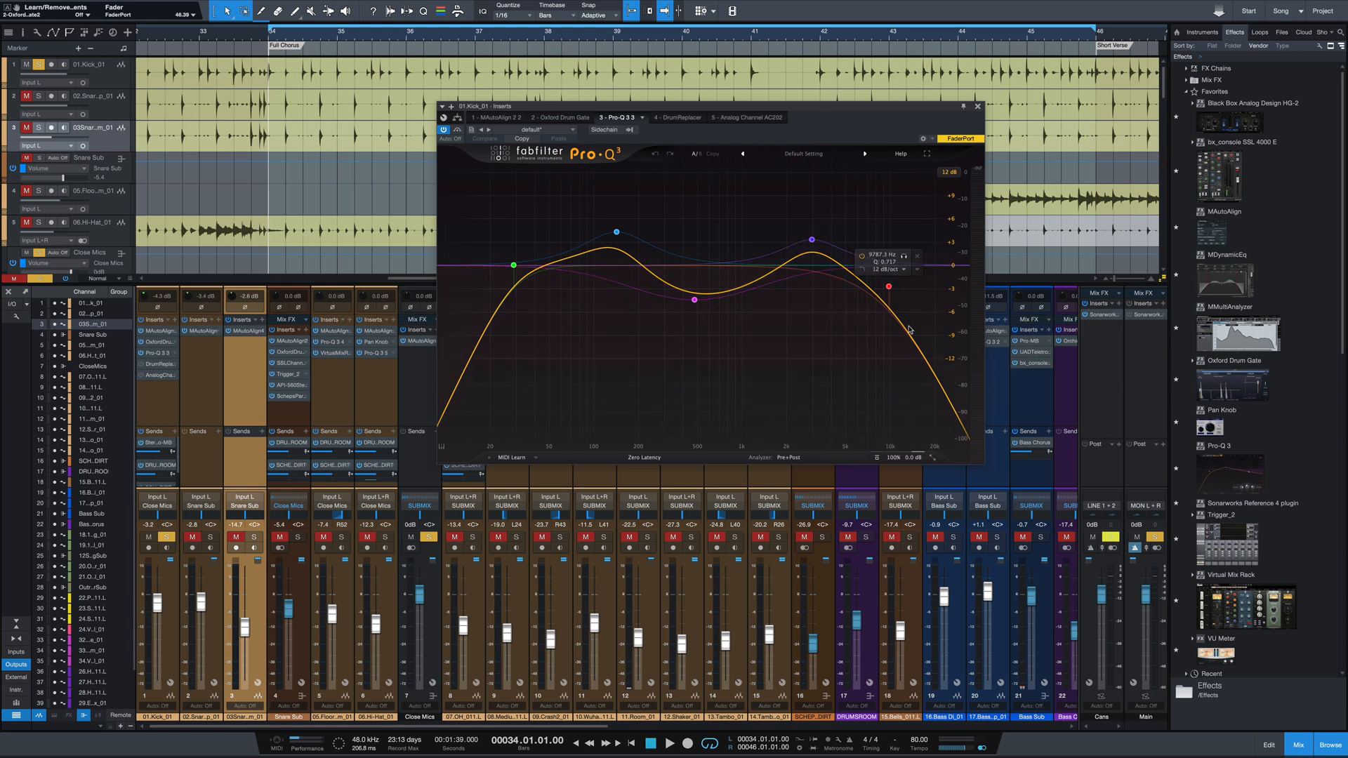
pyautogui.moveTo(873, 284)
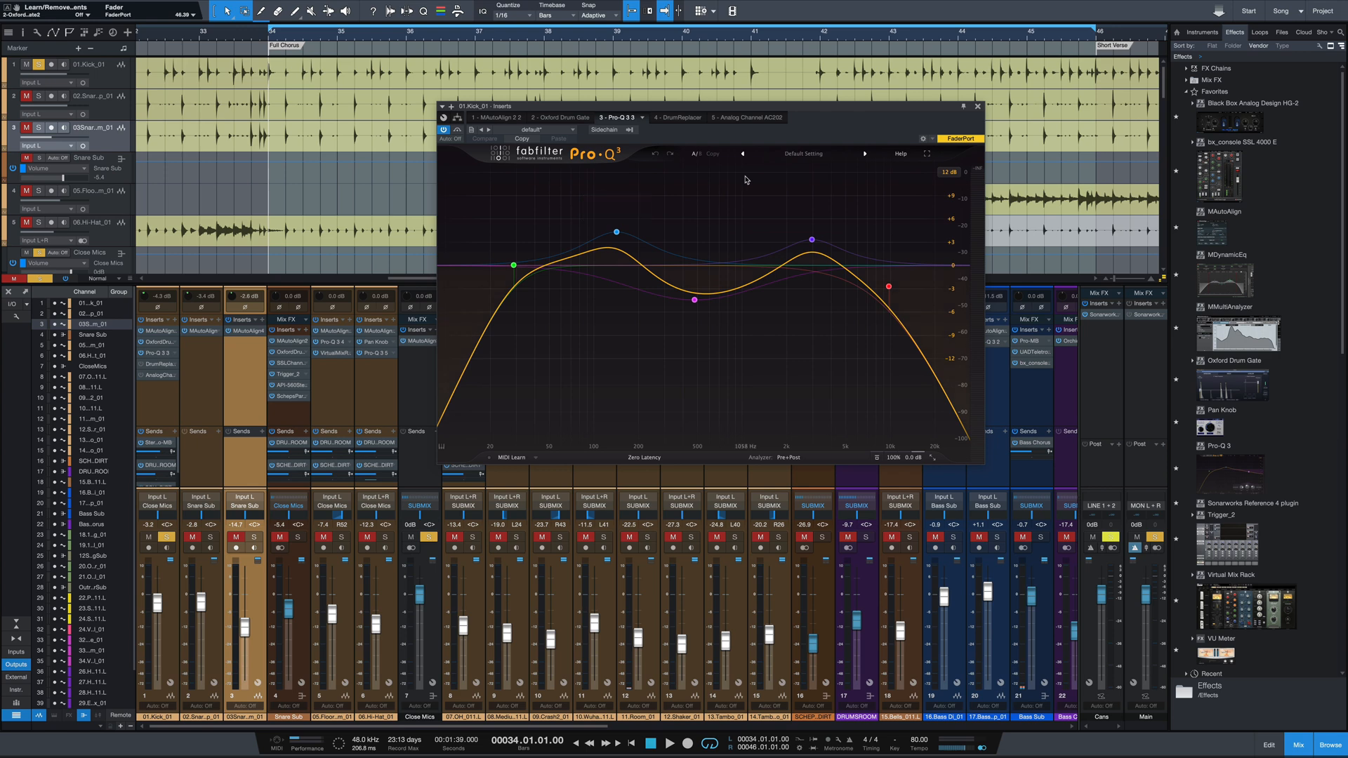
# Play the kick with Pro-Q 3 active and bypassed to compare the EQ, leaving it active
pyautogui.press('space')
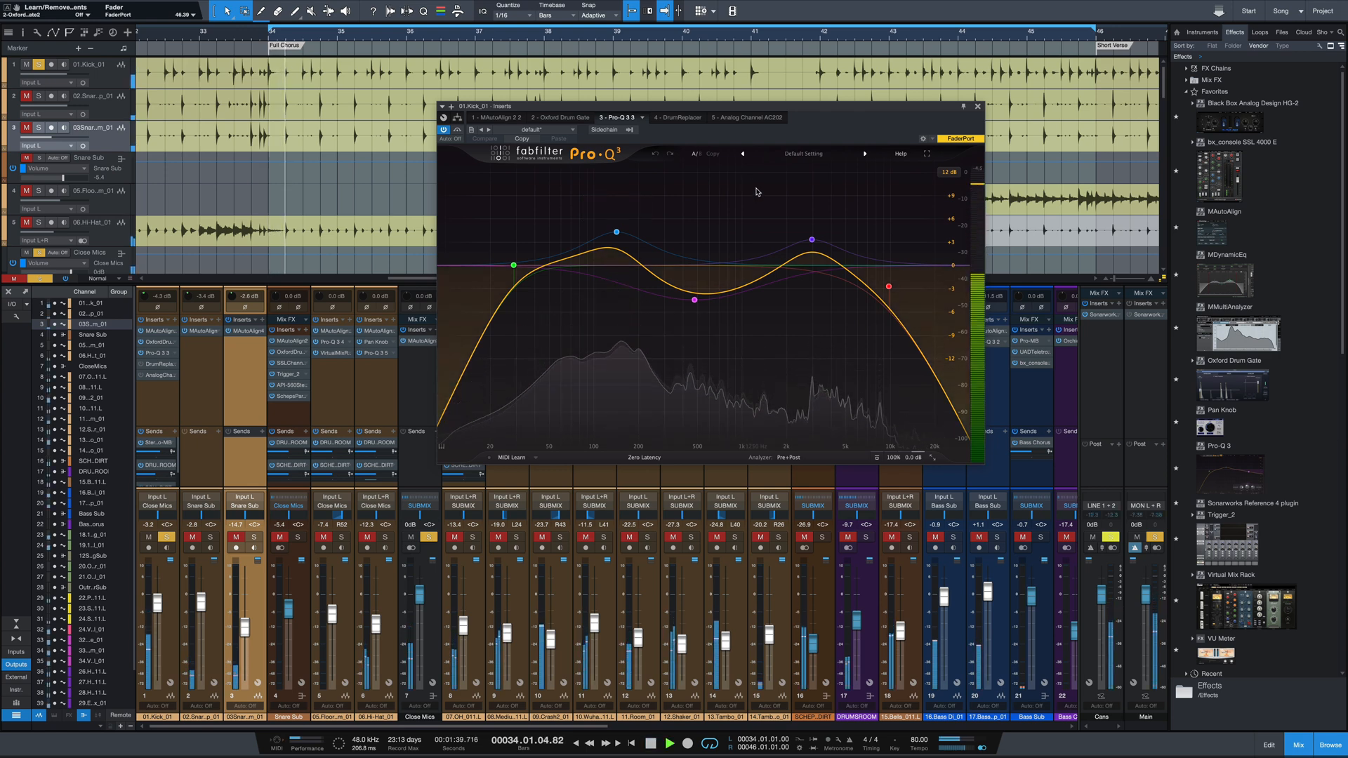
pyautogui.press('space')
pyautogui.click(457, 131)
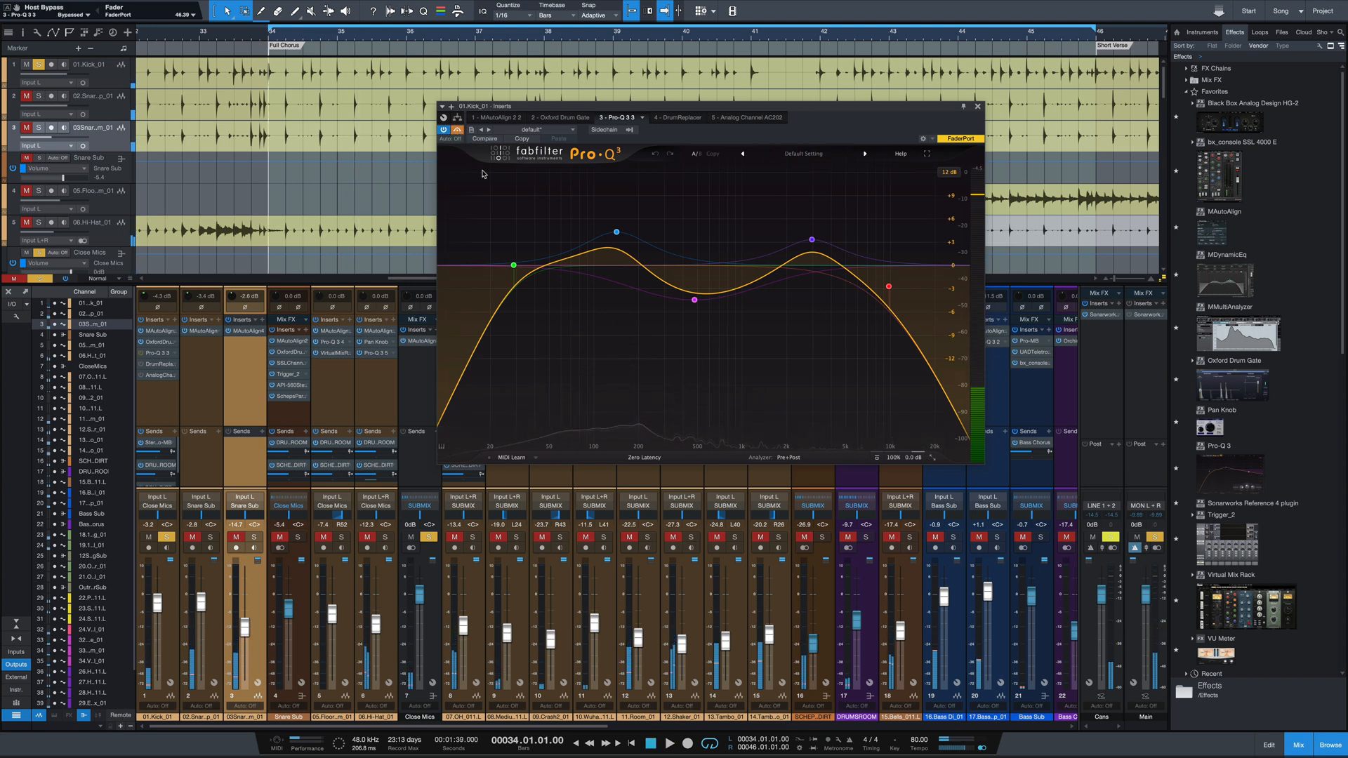
pyautogui.press('space')
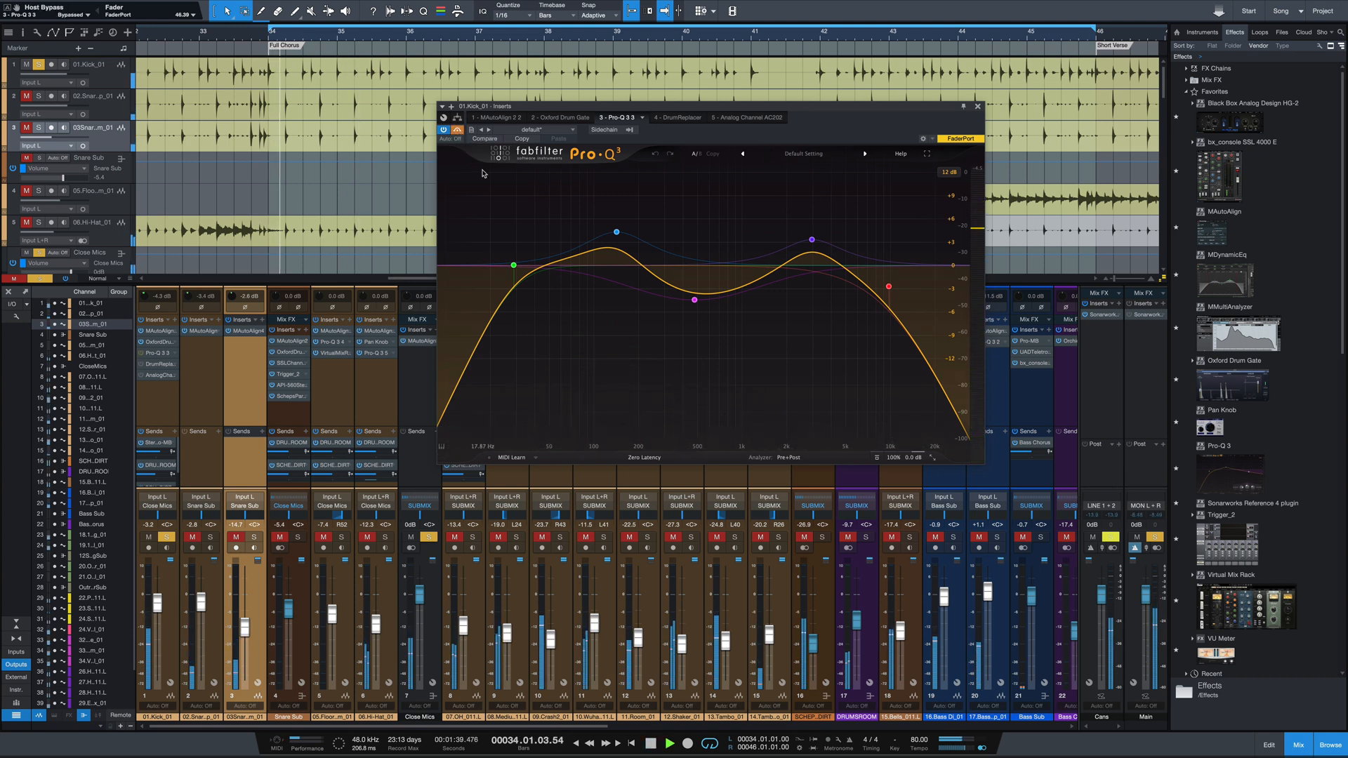
pyautogui.click(458, 131)
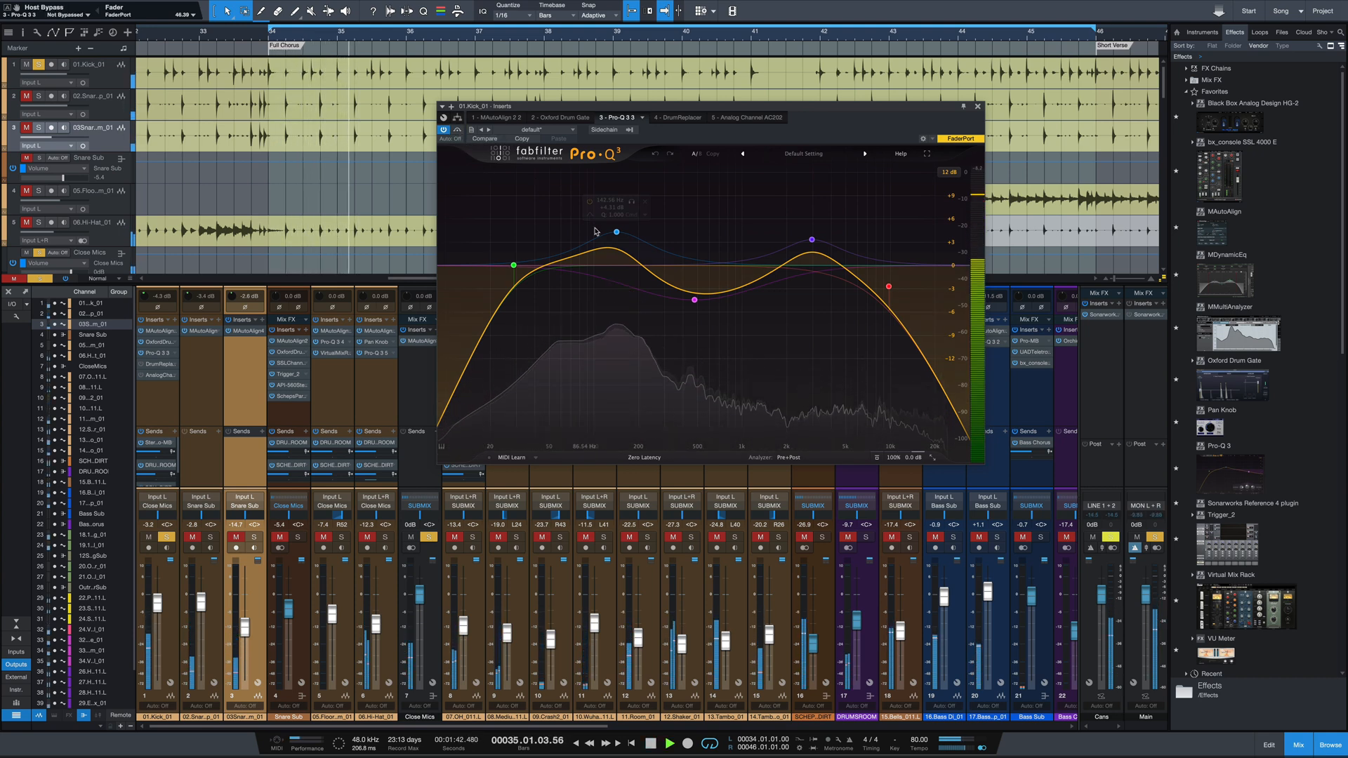
pyautogui.press('space')
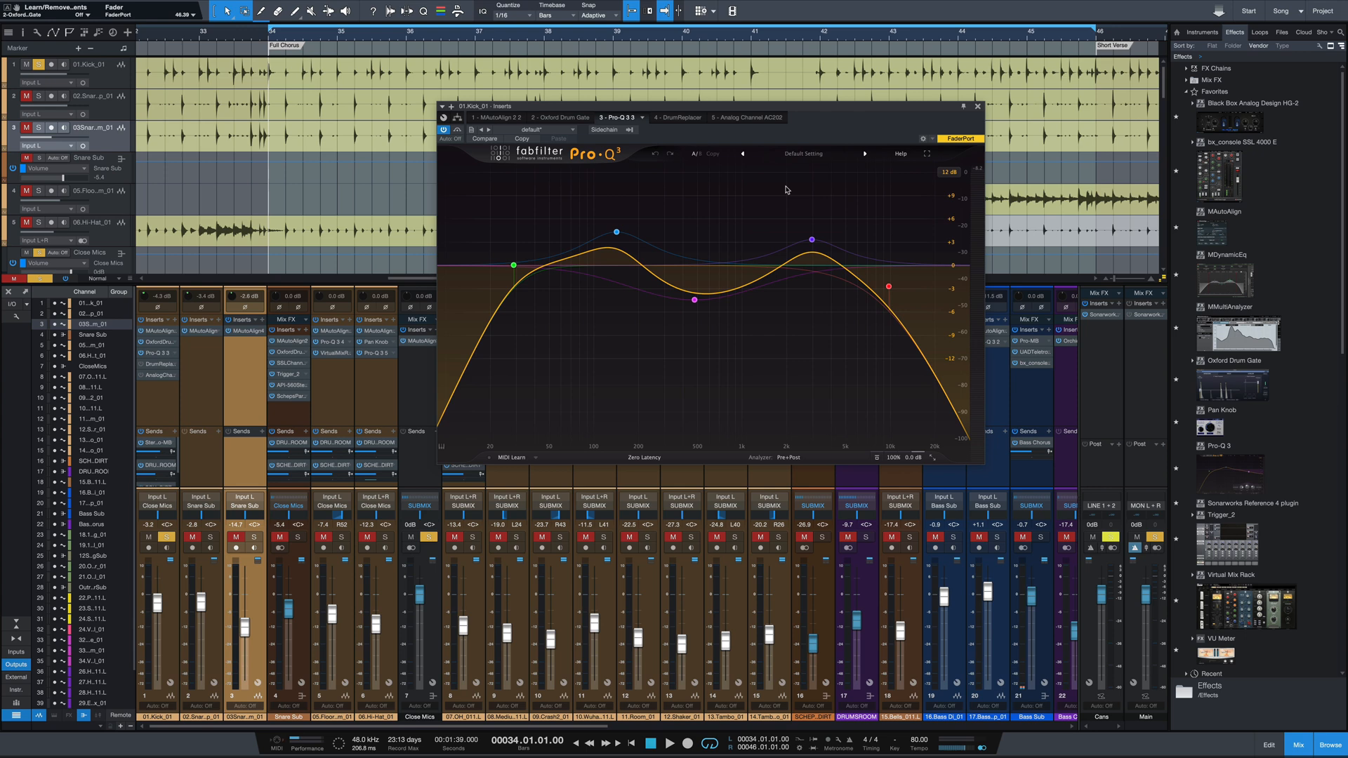
pyautogui.press('space')
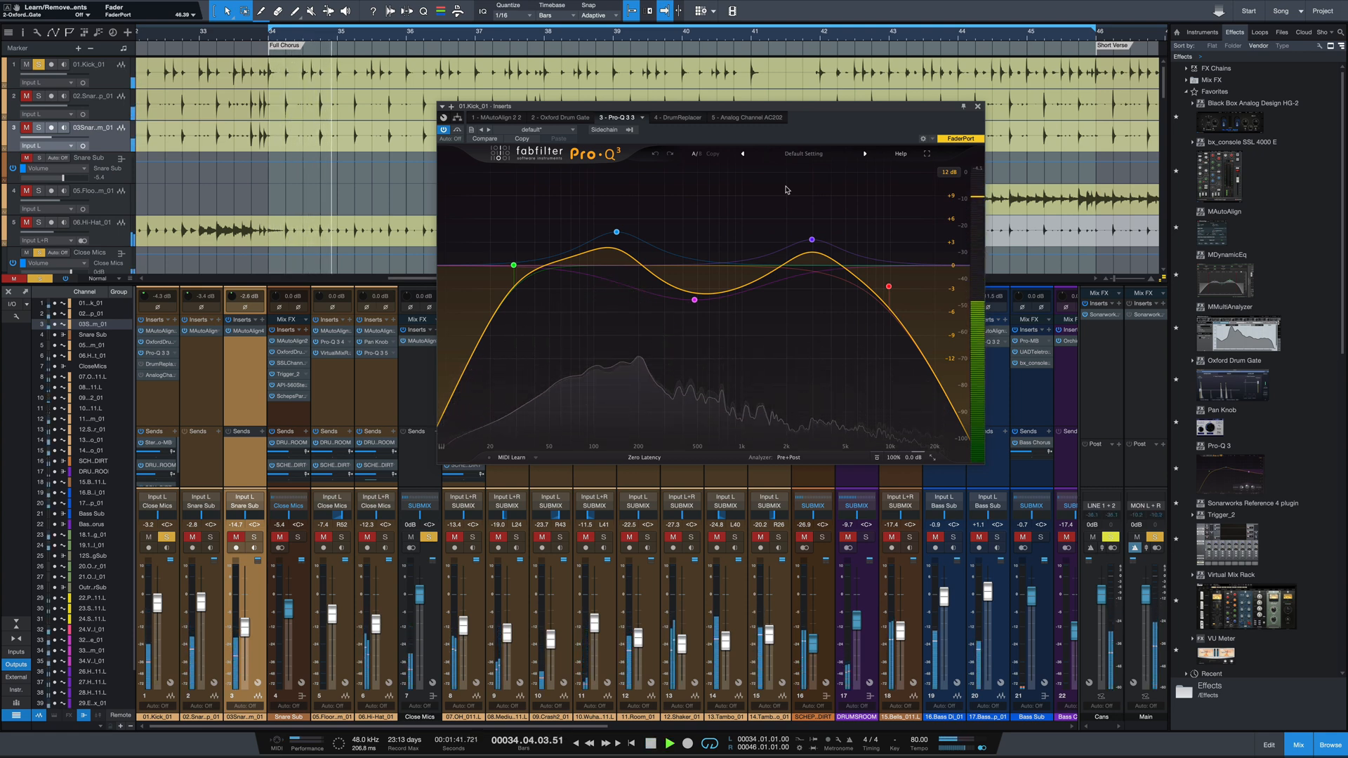
pyautogui.press('space')
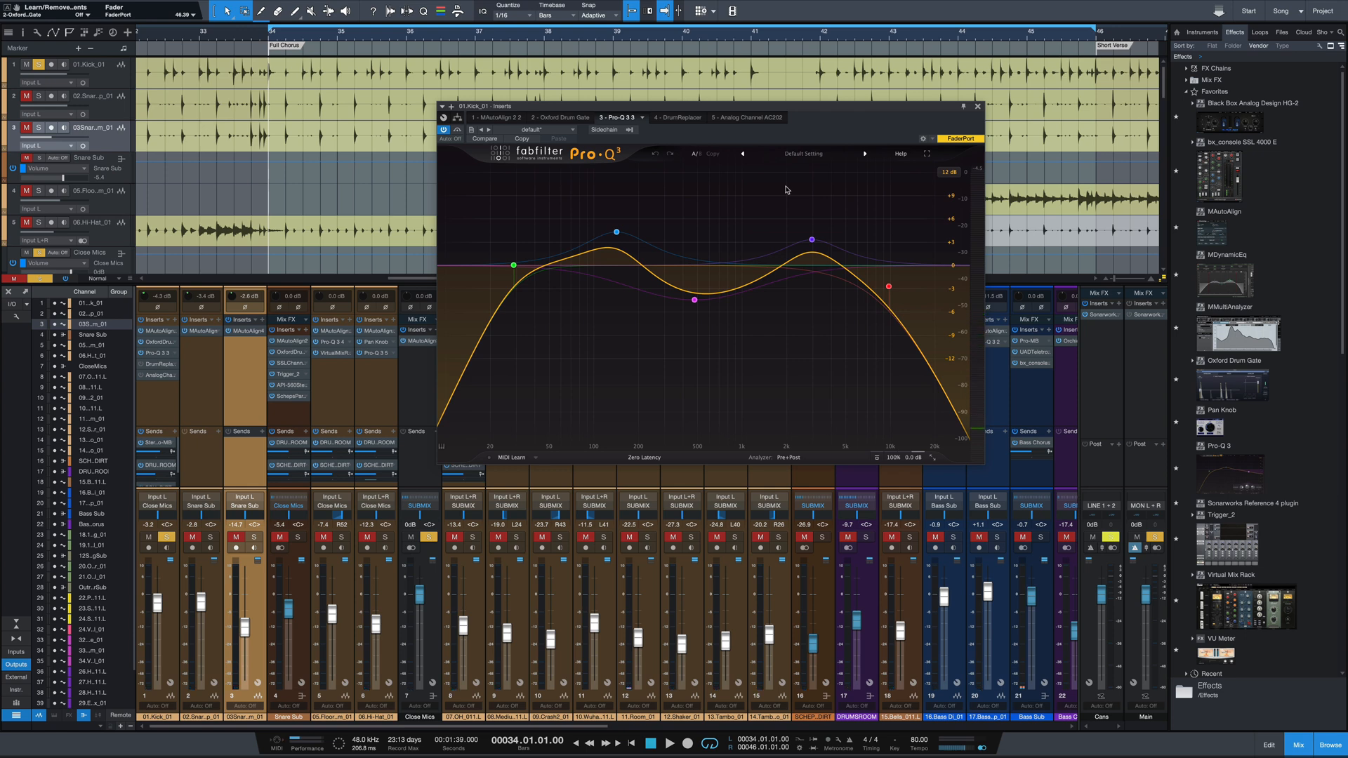
# Enable Drum Replacer on the kick channel and inspect the kick drum in its Superior Drummer 3 kit
pyautogui.click(674, 120)
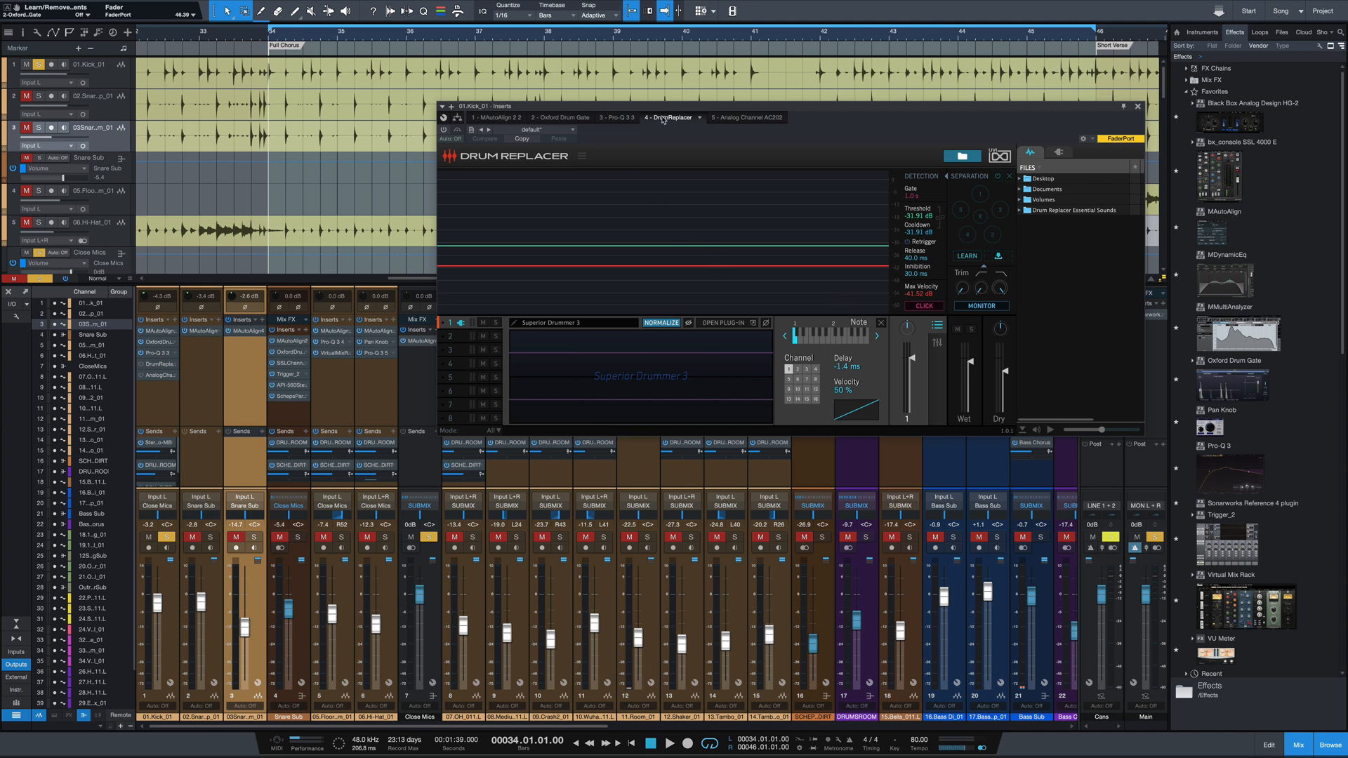
pyautogui.moveTo(647, 108); pyautogui.dragTo(532, 155)
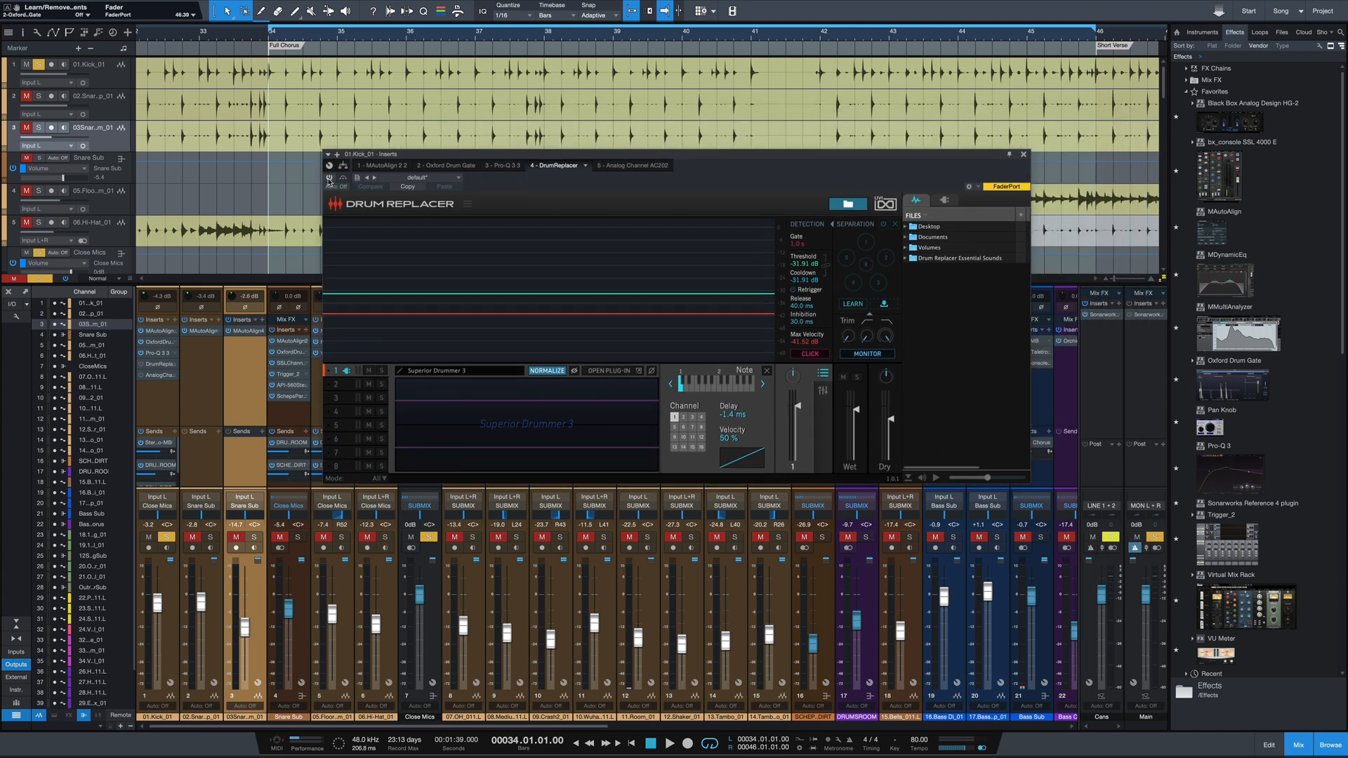
pyautogui.click(608, 371)
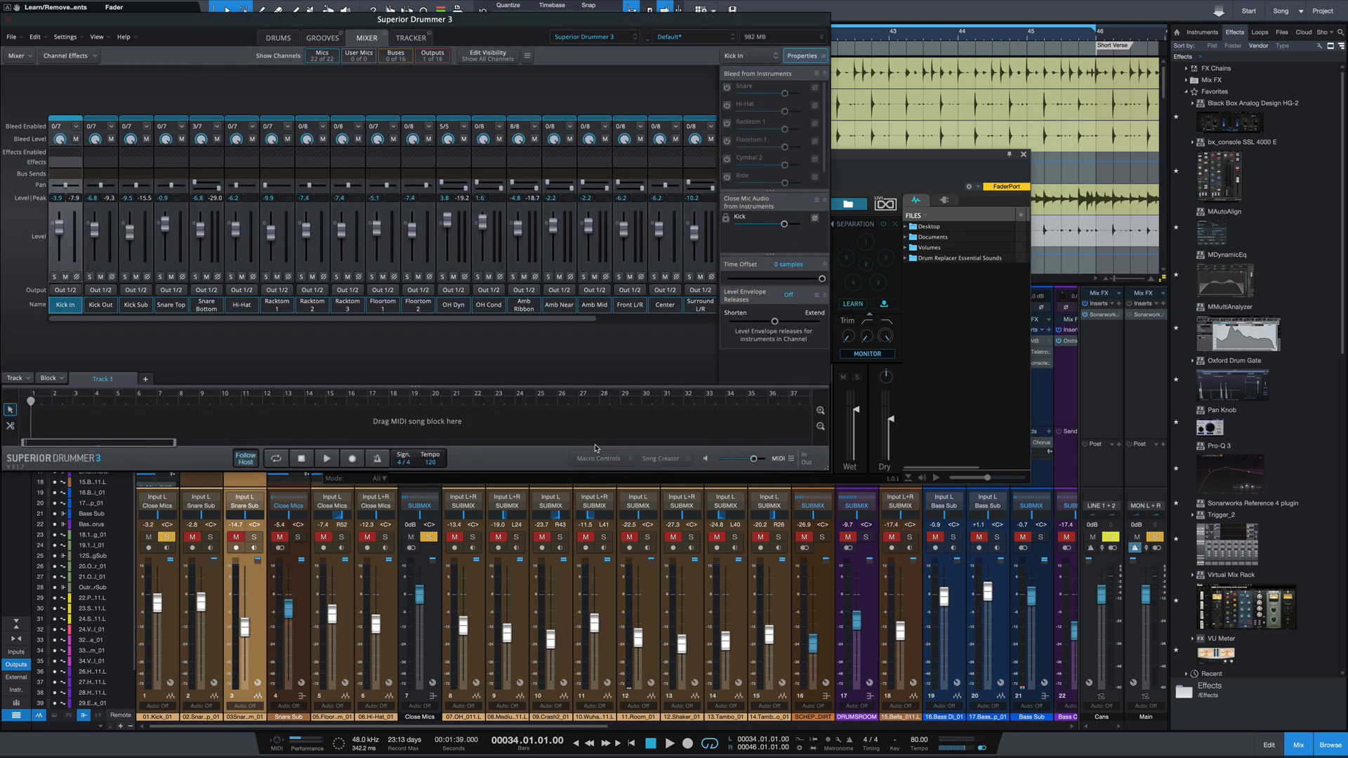
pyautogui.click(278, 38)
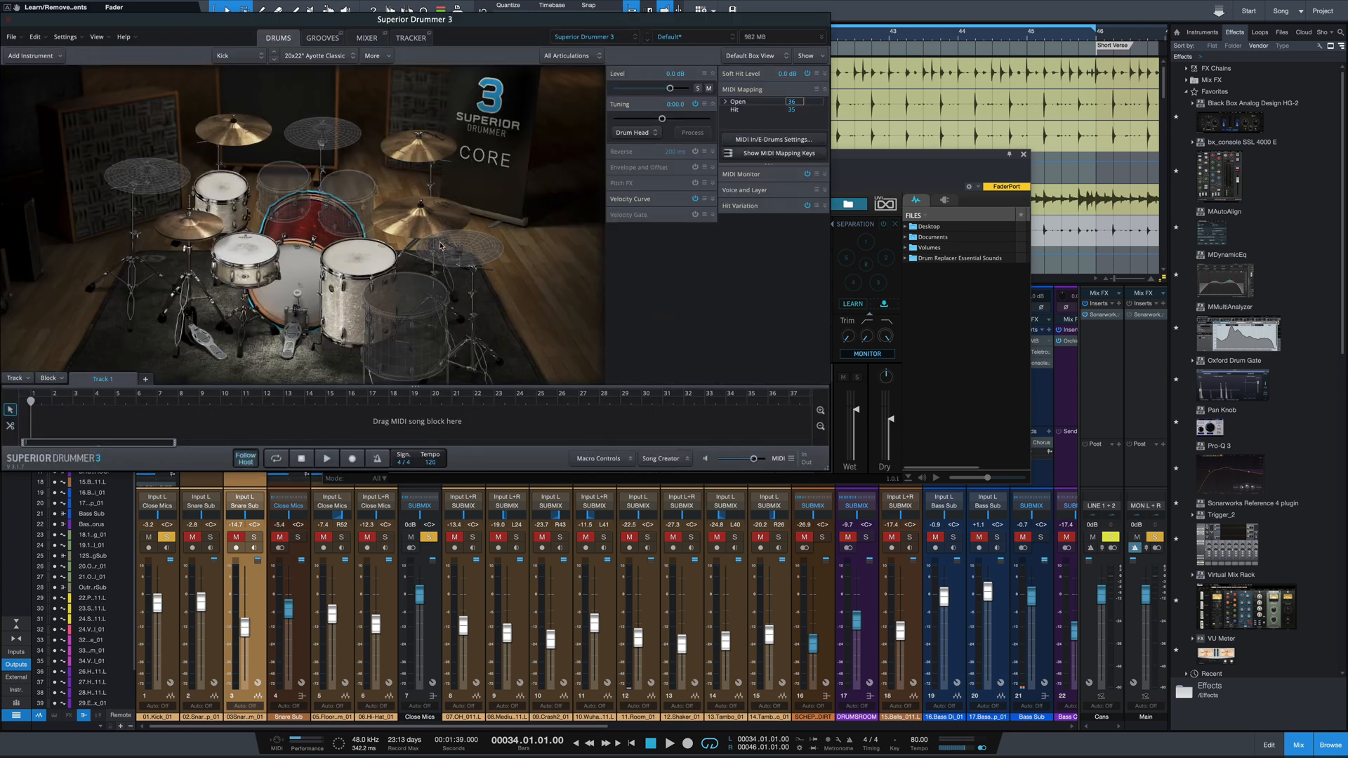
pyautogui.rightClick(302, 271)
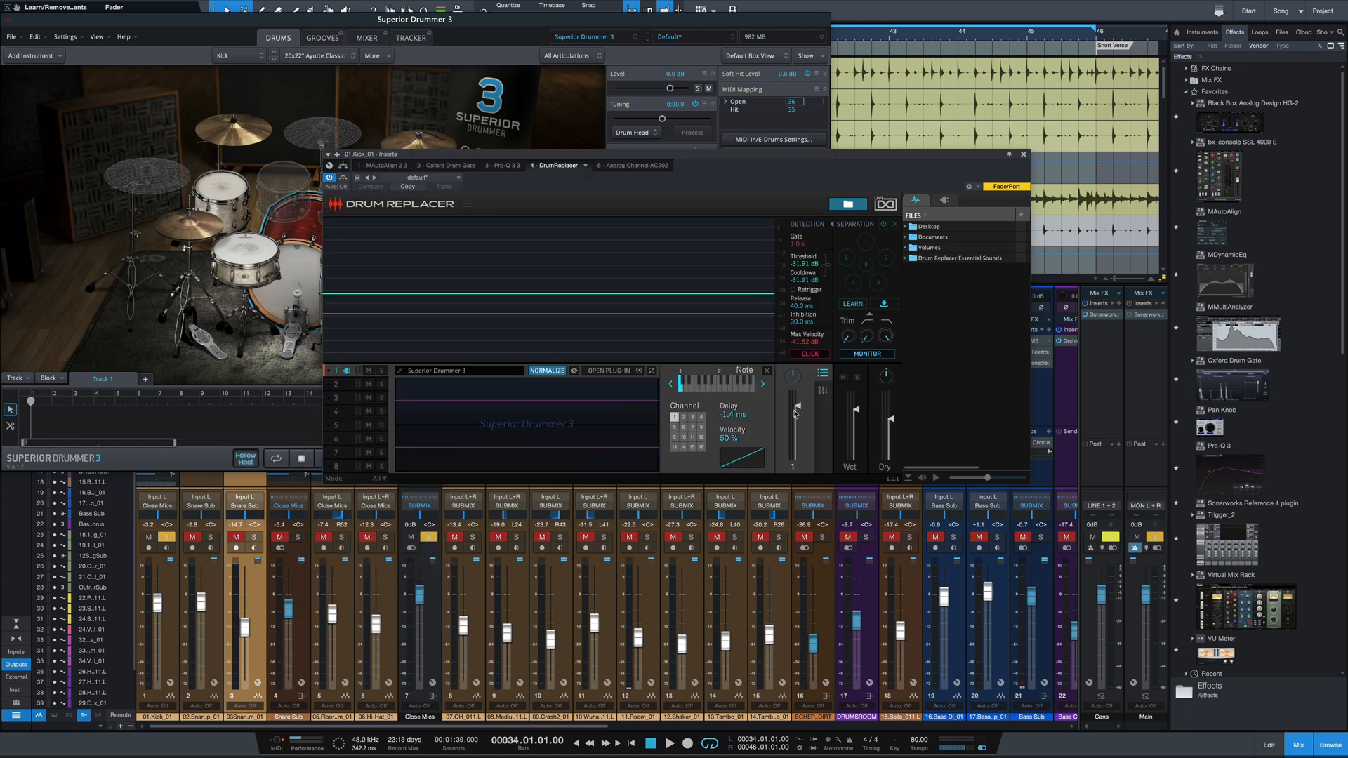
# Check Drum Replacer's wet and dry levels and play the chorus to hear the blended kick sample
pyautogui.moveTo(862, 410)
pyautogui.moveTo(896, 434)
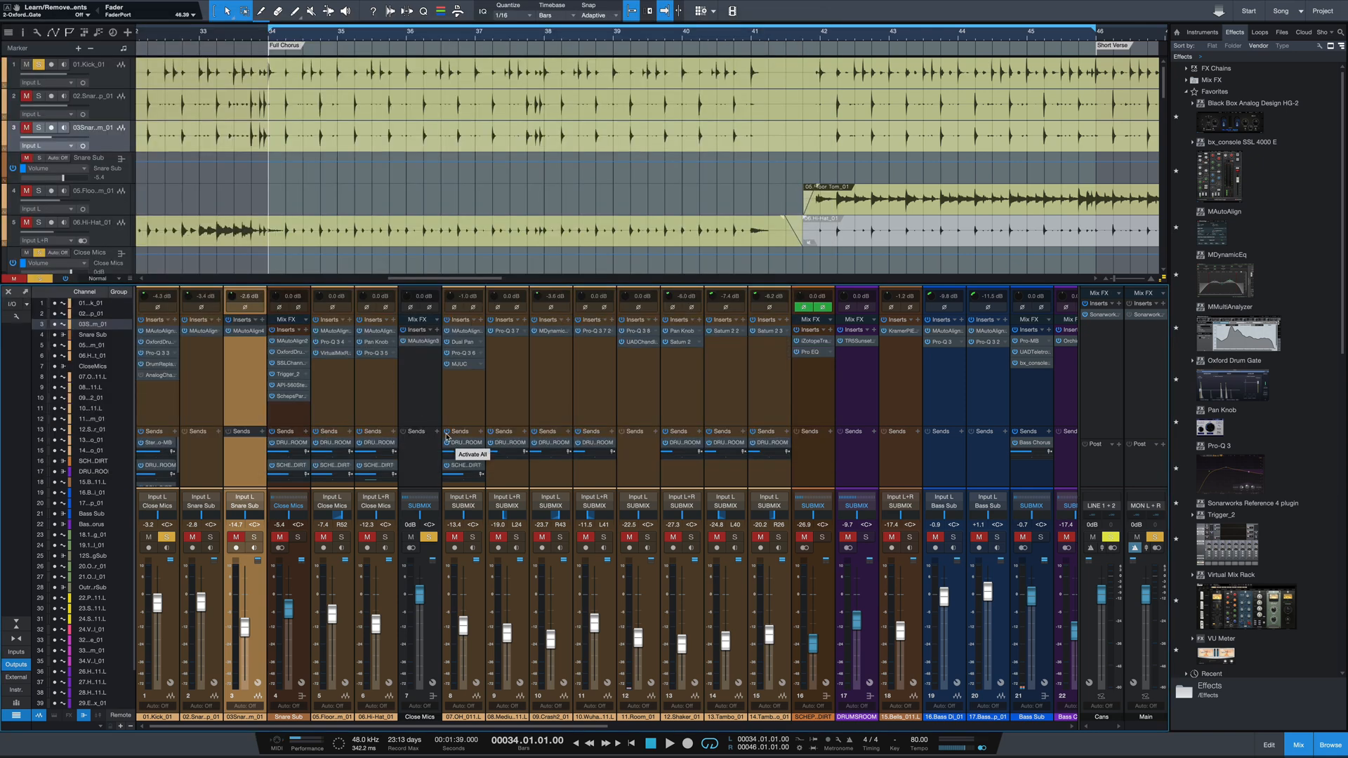
pyautogui.press('space')
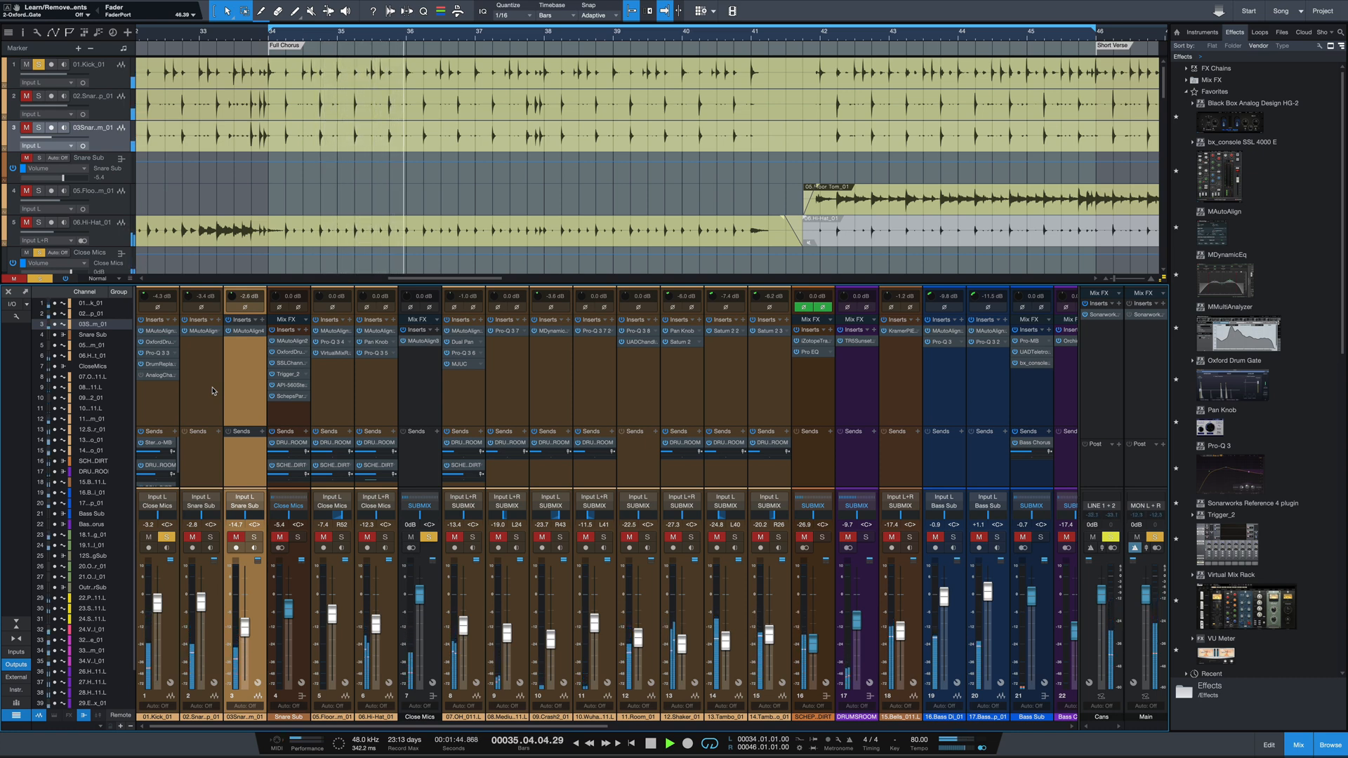
pyautogui.press('space')
# Open Analog Channel AC202 on the kick channel, enable it and play the chorus through it
pyautogui.click(155, 375)
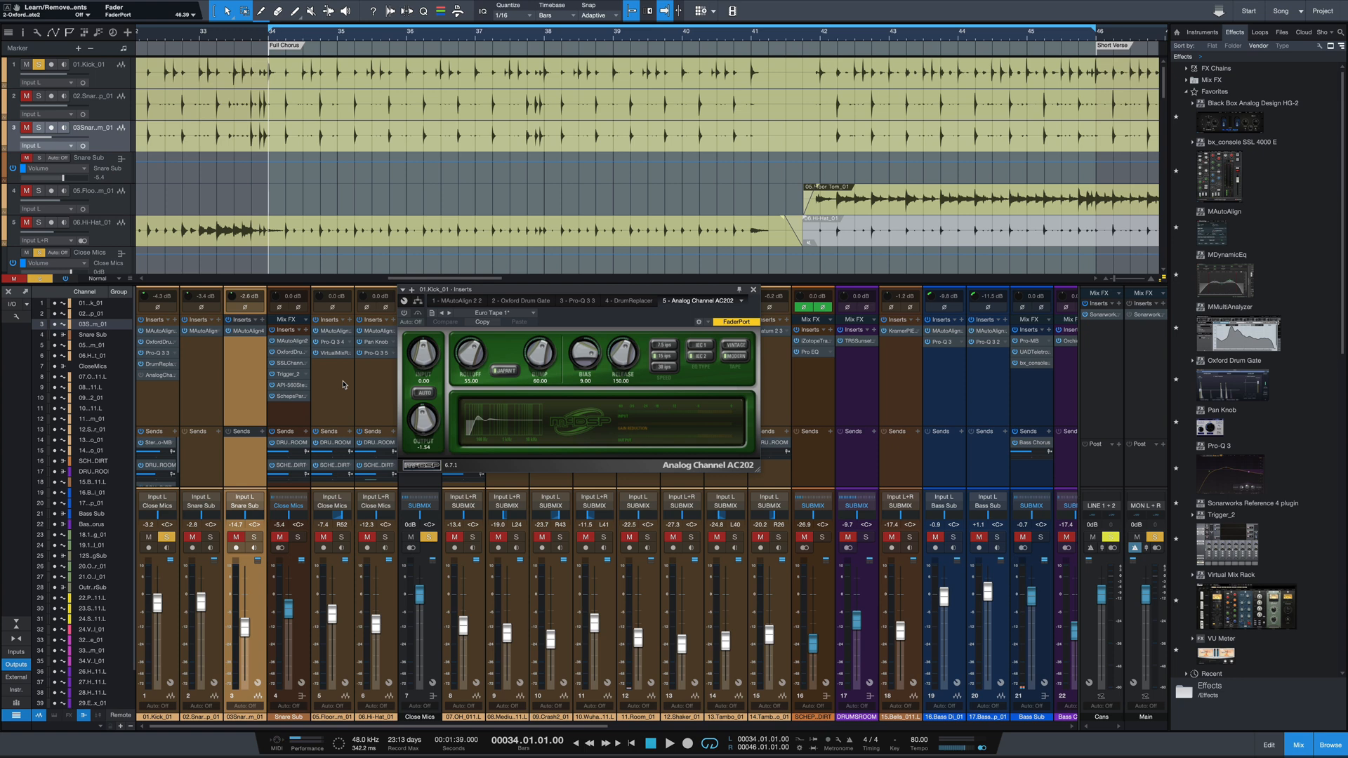
pyautogui.click(404, 313)
pyautogui.press('space')
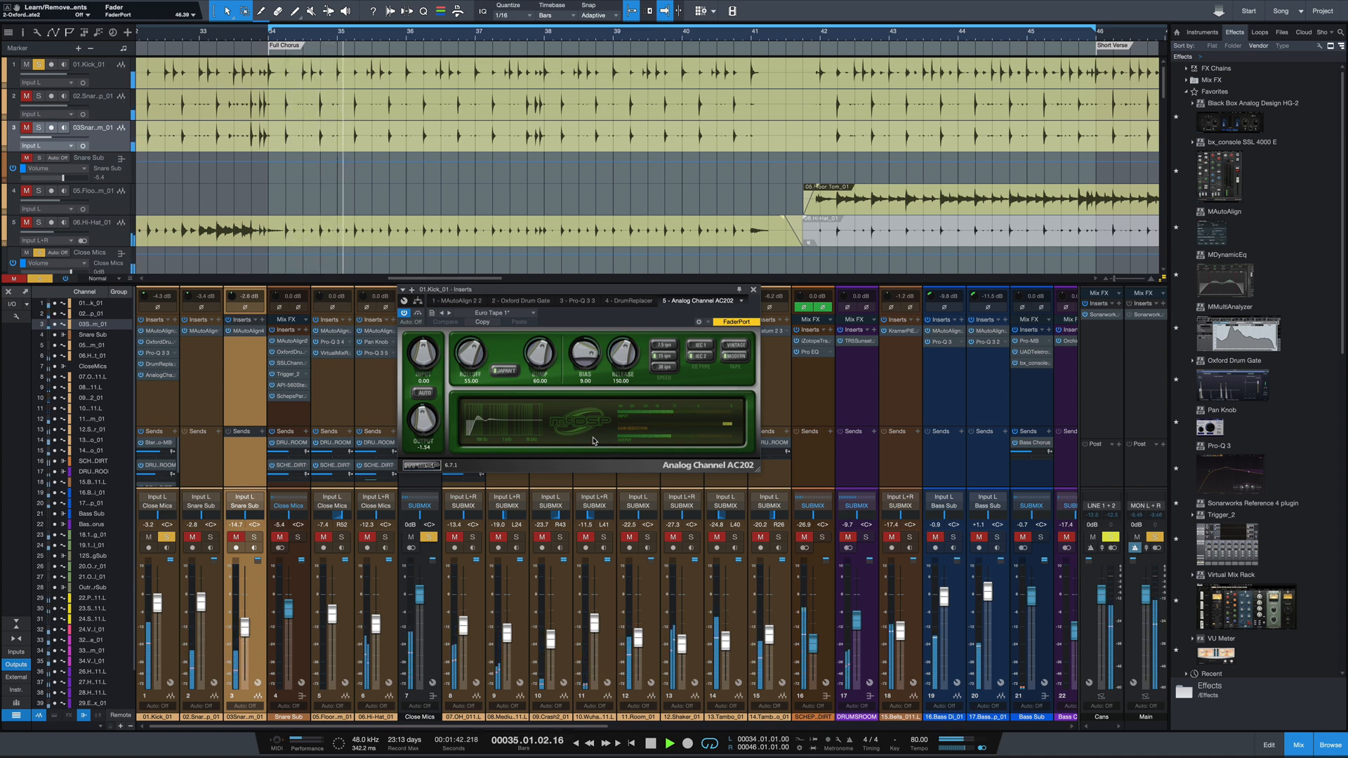
# Replay the start of the chorus with Analog Channel AC202 bypassed and active to compare the kick, leaving it active
pyautogui.click(417, 313)
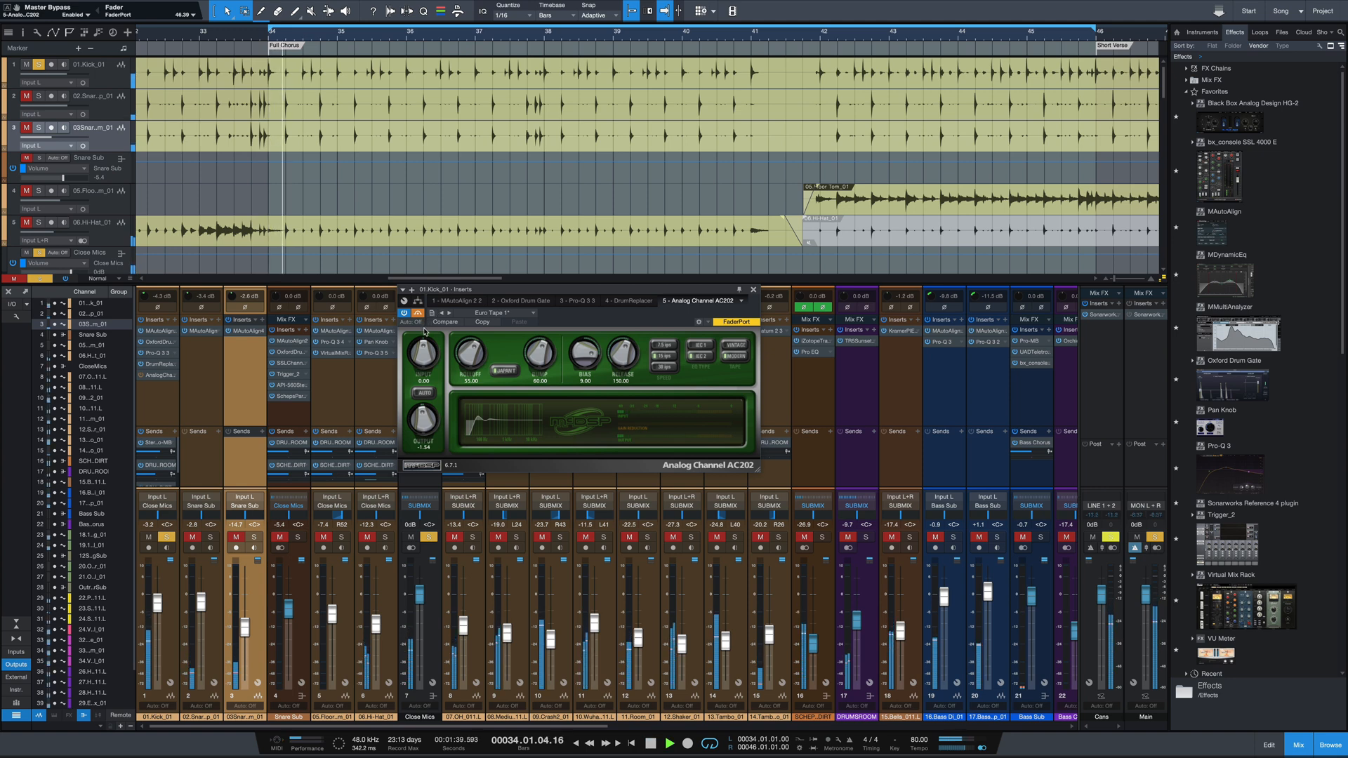
pyautogui.press('space')
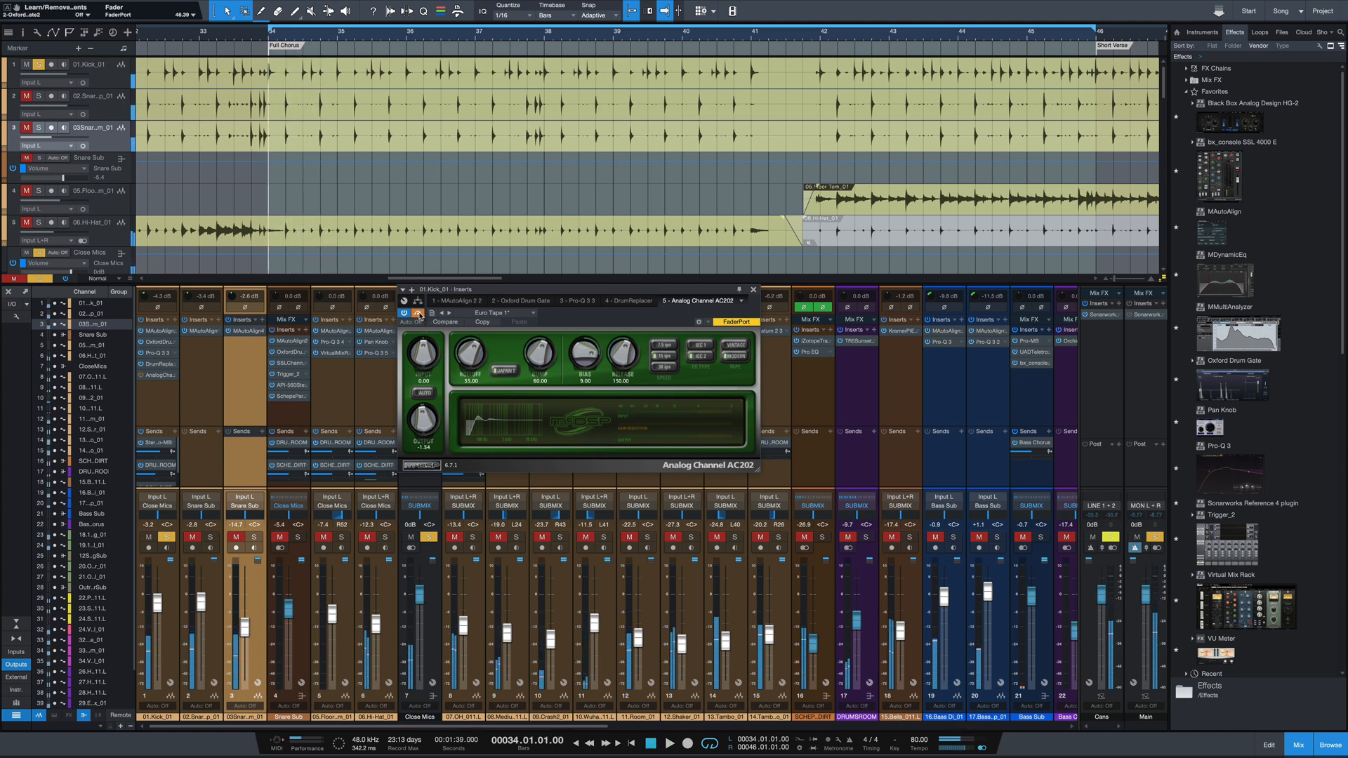
pyautogui.click(418, 313)
pyautogui.press('space')
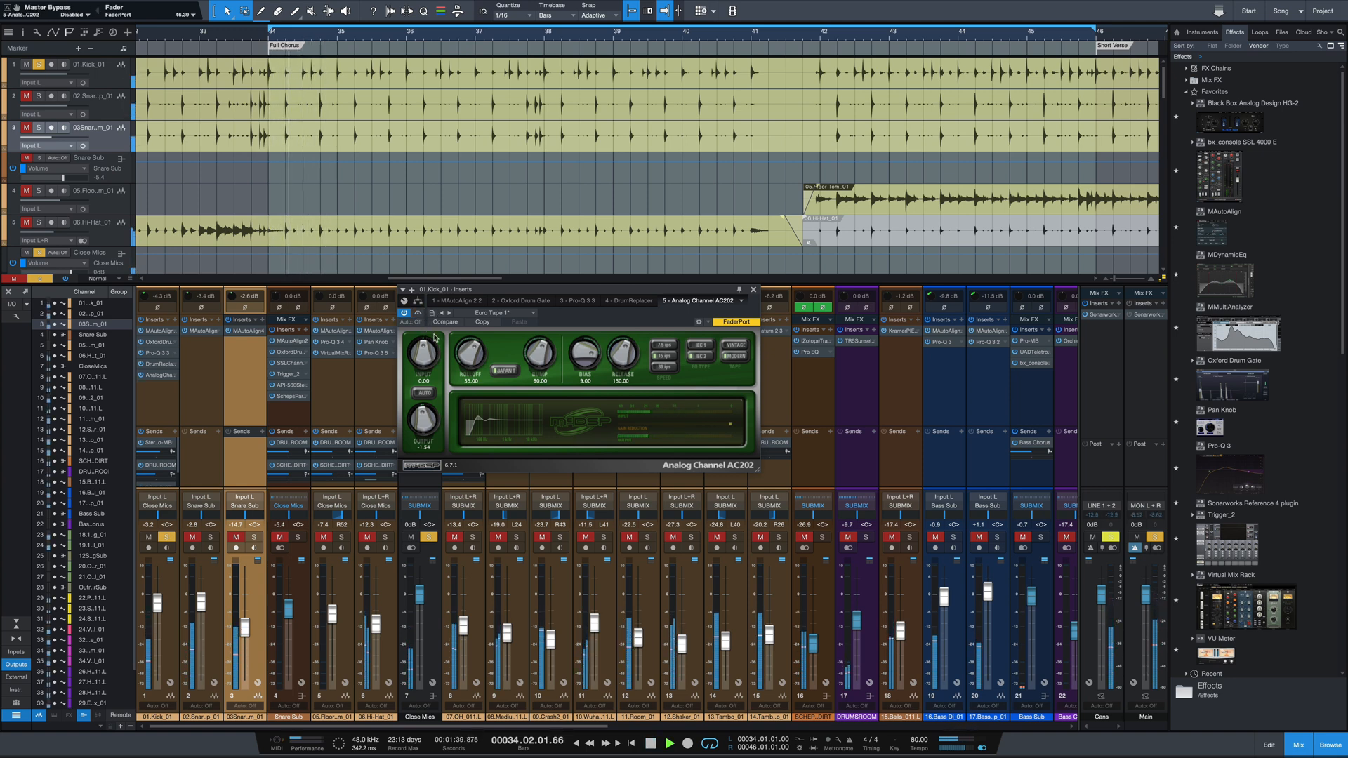
pyautogui.press('space')
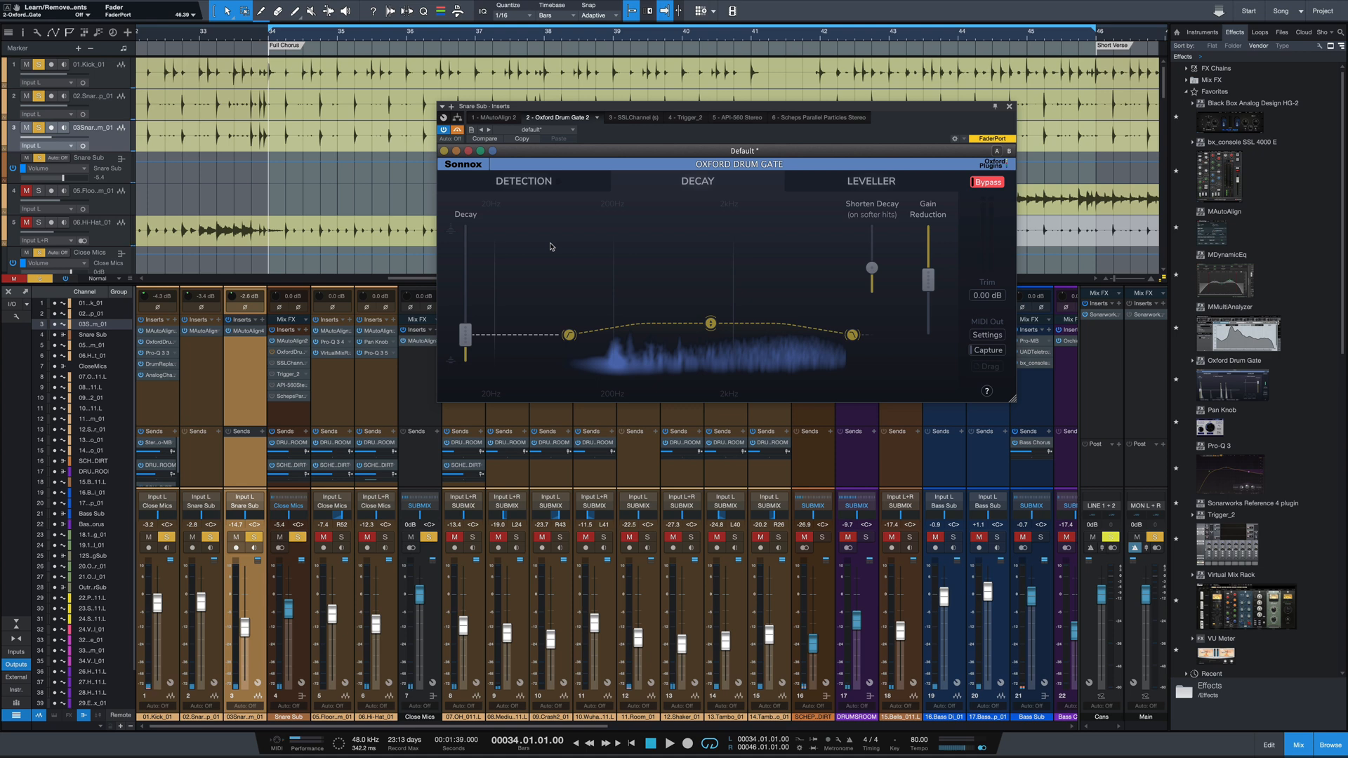
# Play the chorus snares through Oxford Drum Gate on the Snare Sub, toggling its bypass to compare the gated and ungated sound
pyautogui.press('space')
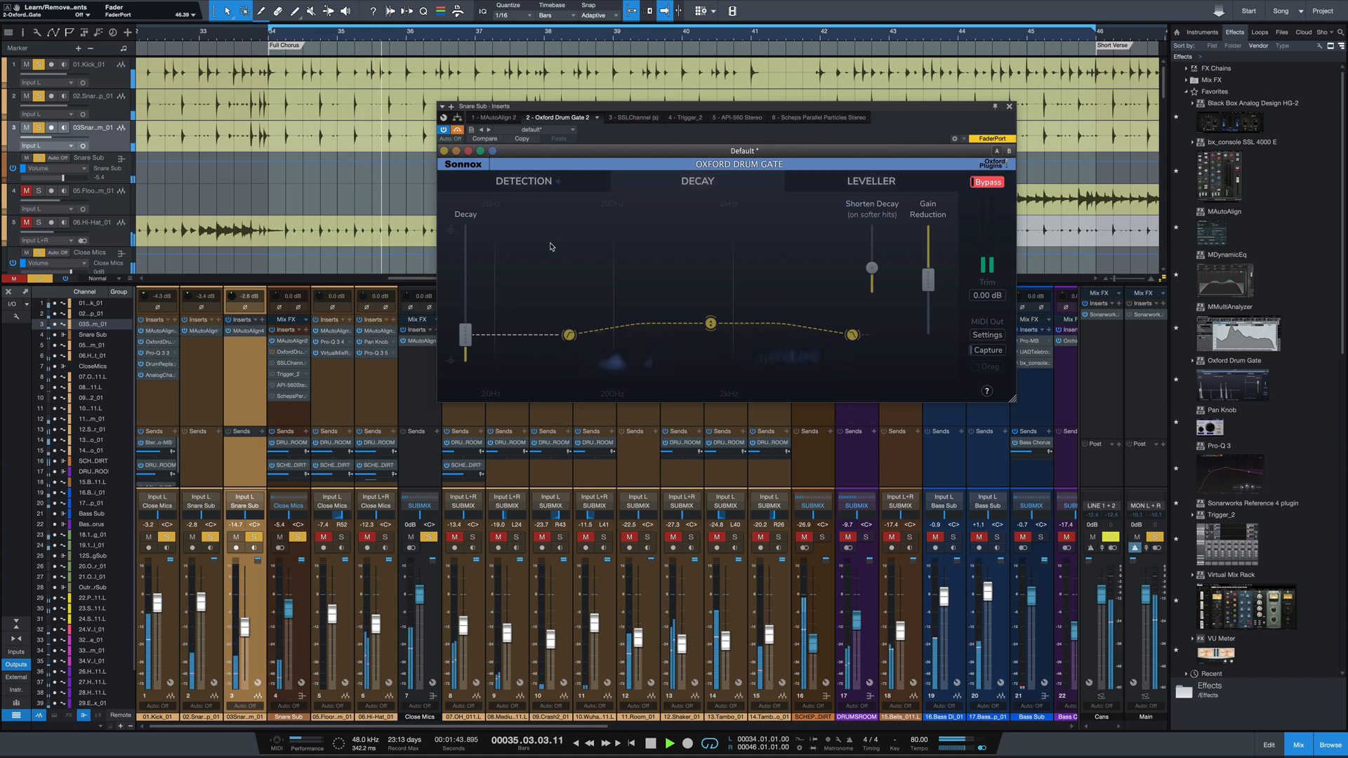
pyautogui.press('space')
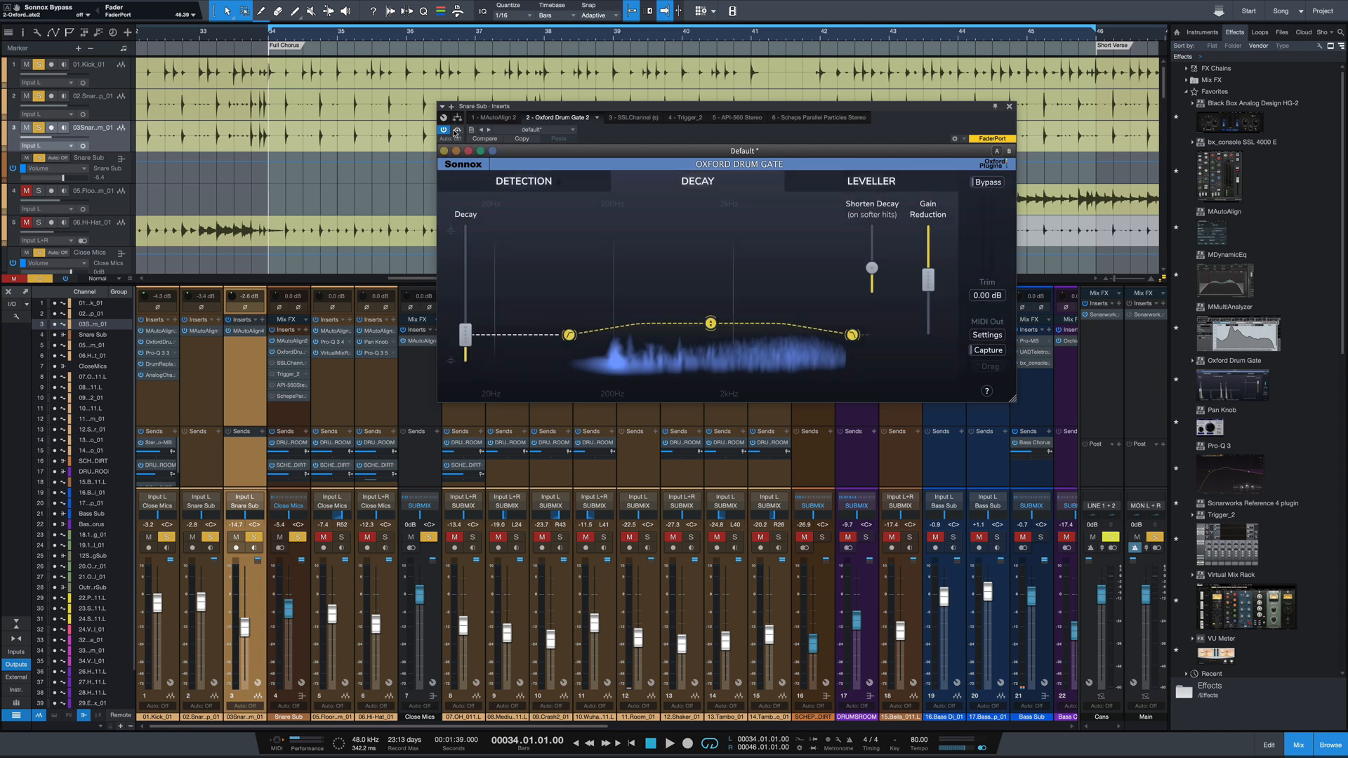
pyautogui.press('space')
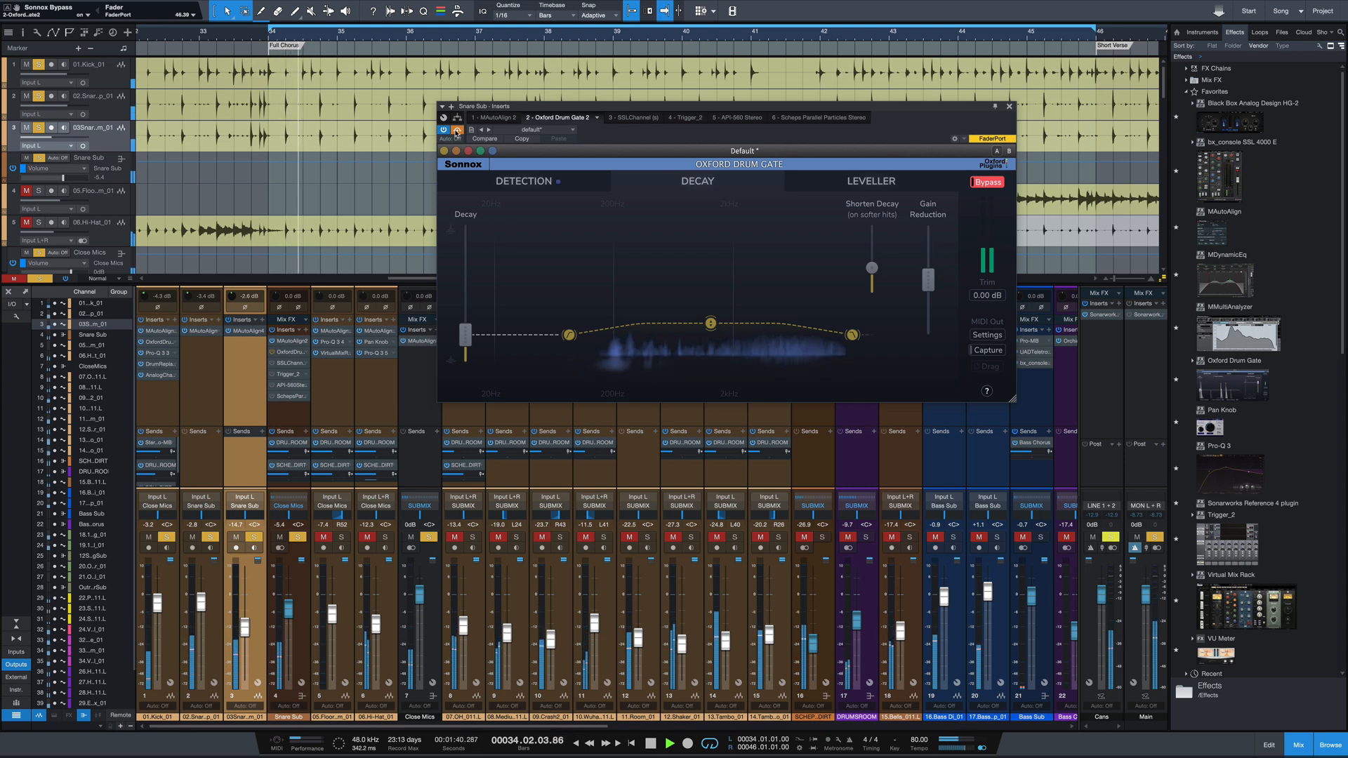
pyautogui.click(457, 132)
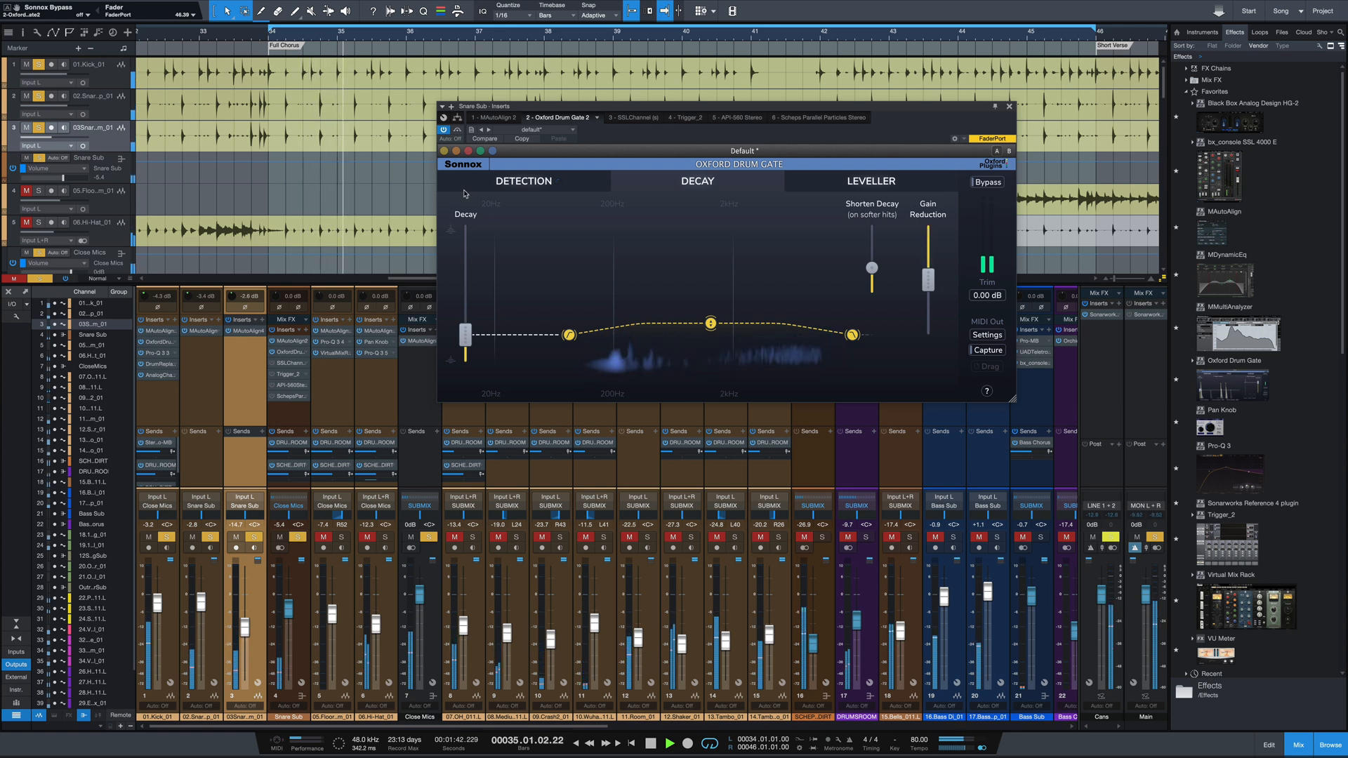
pyautogui.click(457, 131)
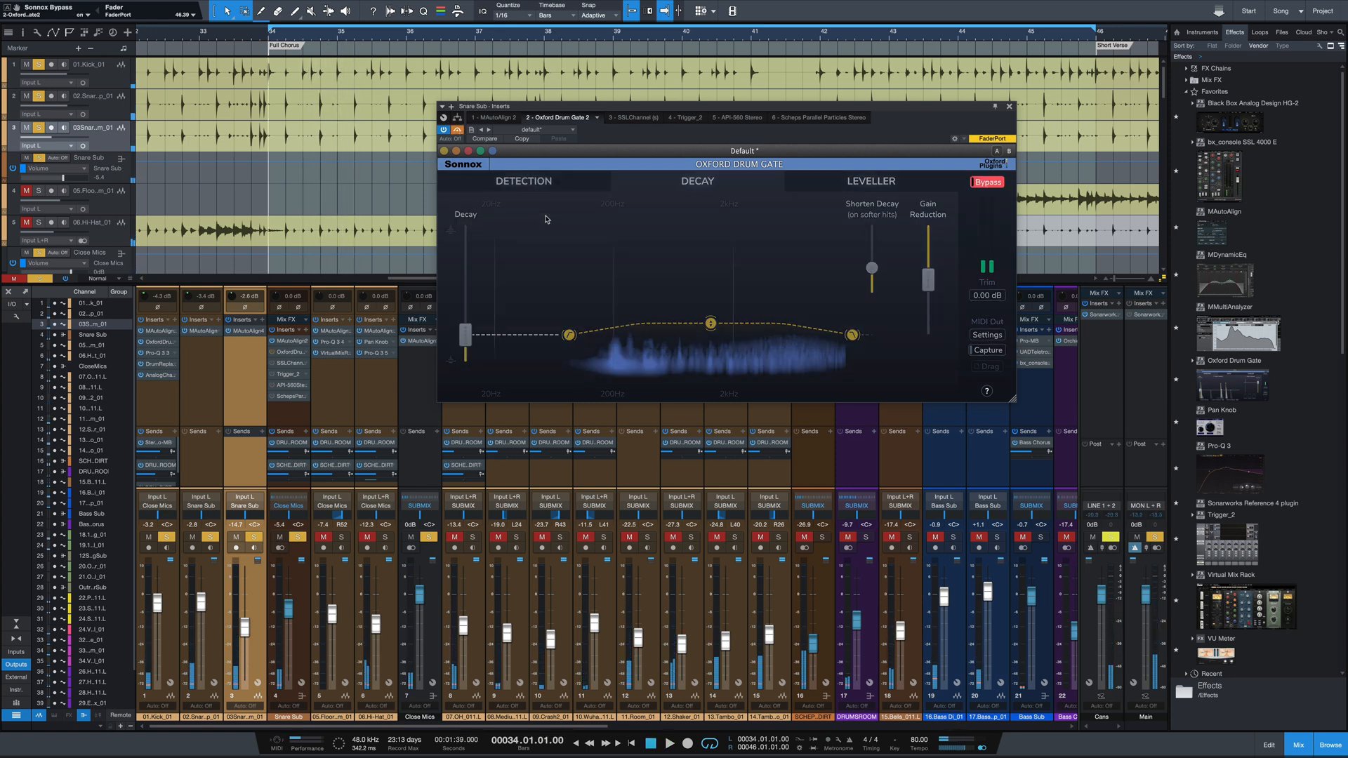
# Restart the chorus with Oxford Drum Gate bypassed and again with it active, leaving the gate active and playback stopped
pyautogui.press('space')
pyautogui.press('space')
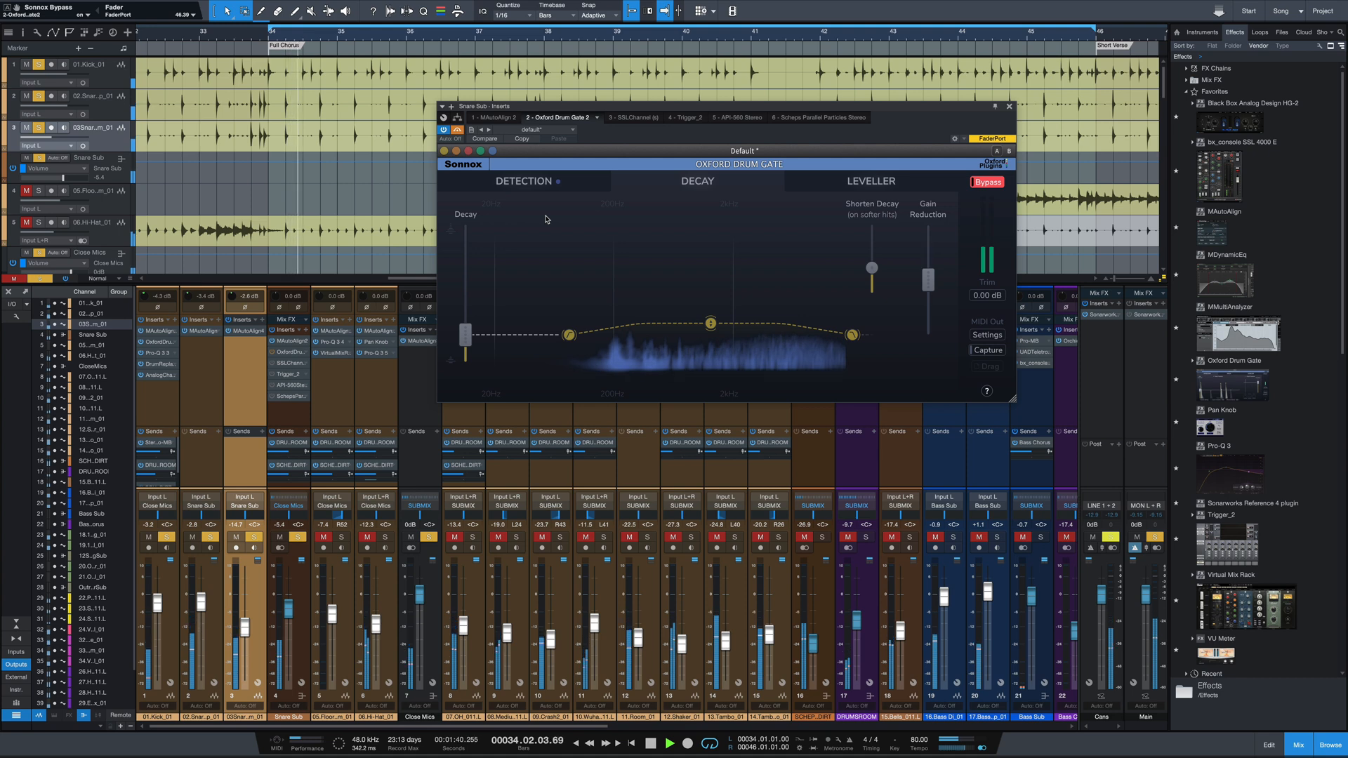
pyautogui.click(457, 131)
pyautogui.press('space')
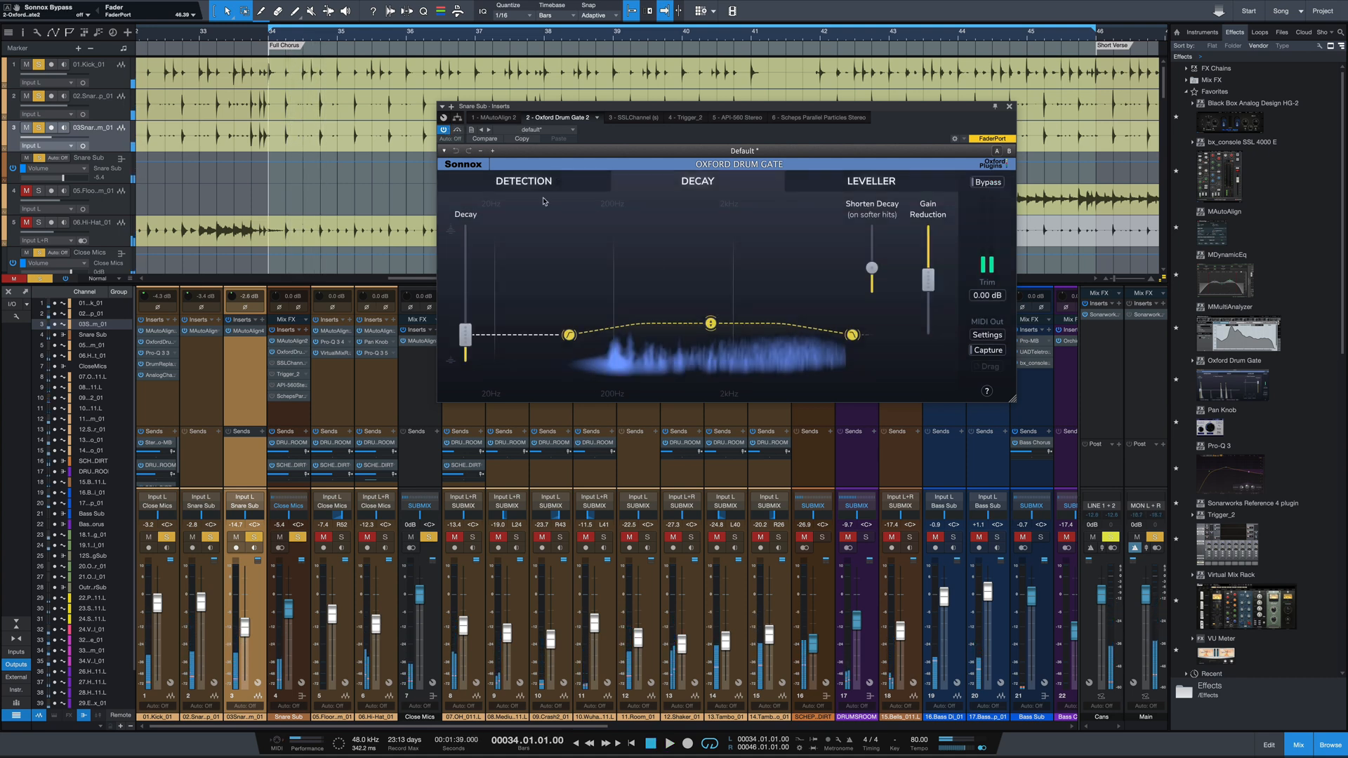
pyautogui.press('space')
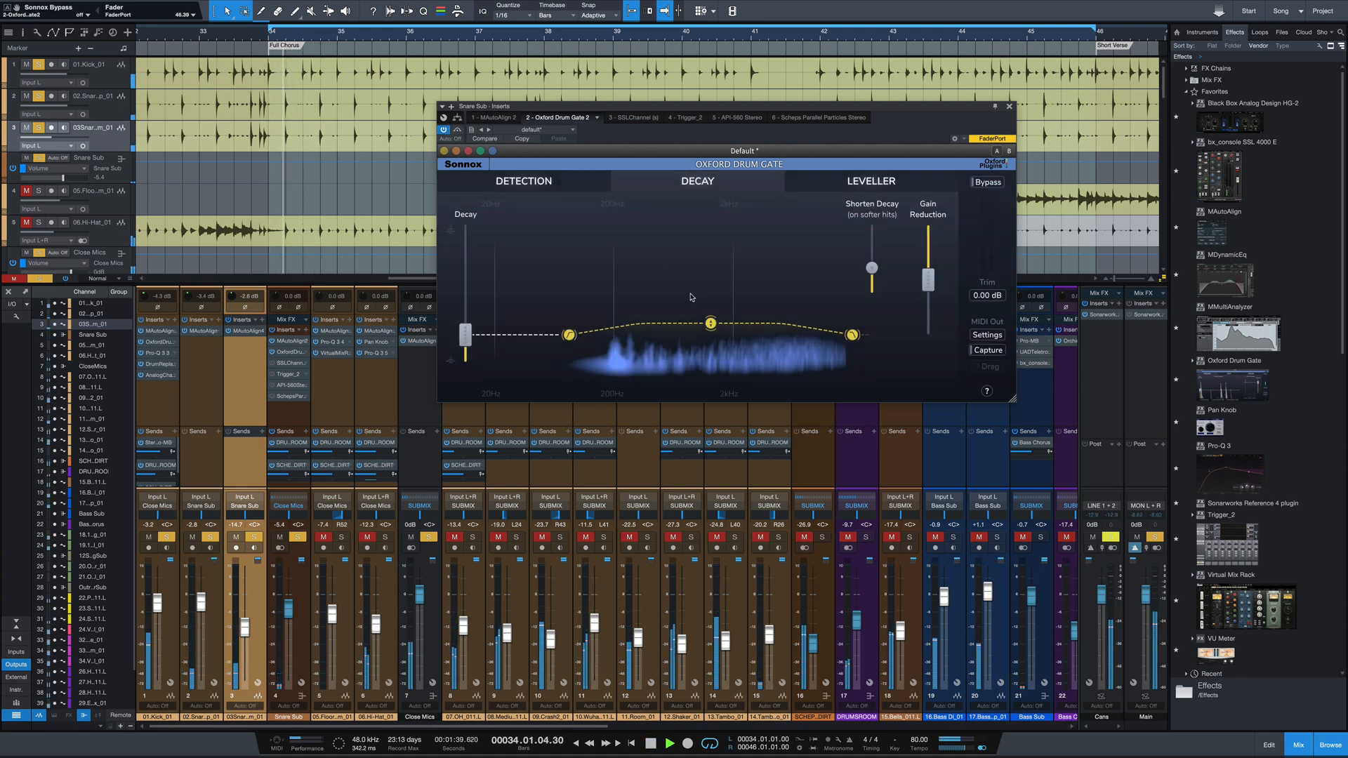
pyautogui.press('space')
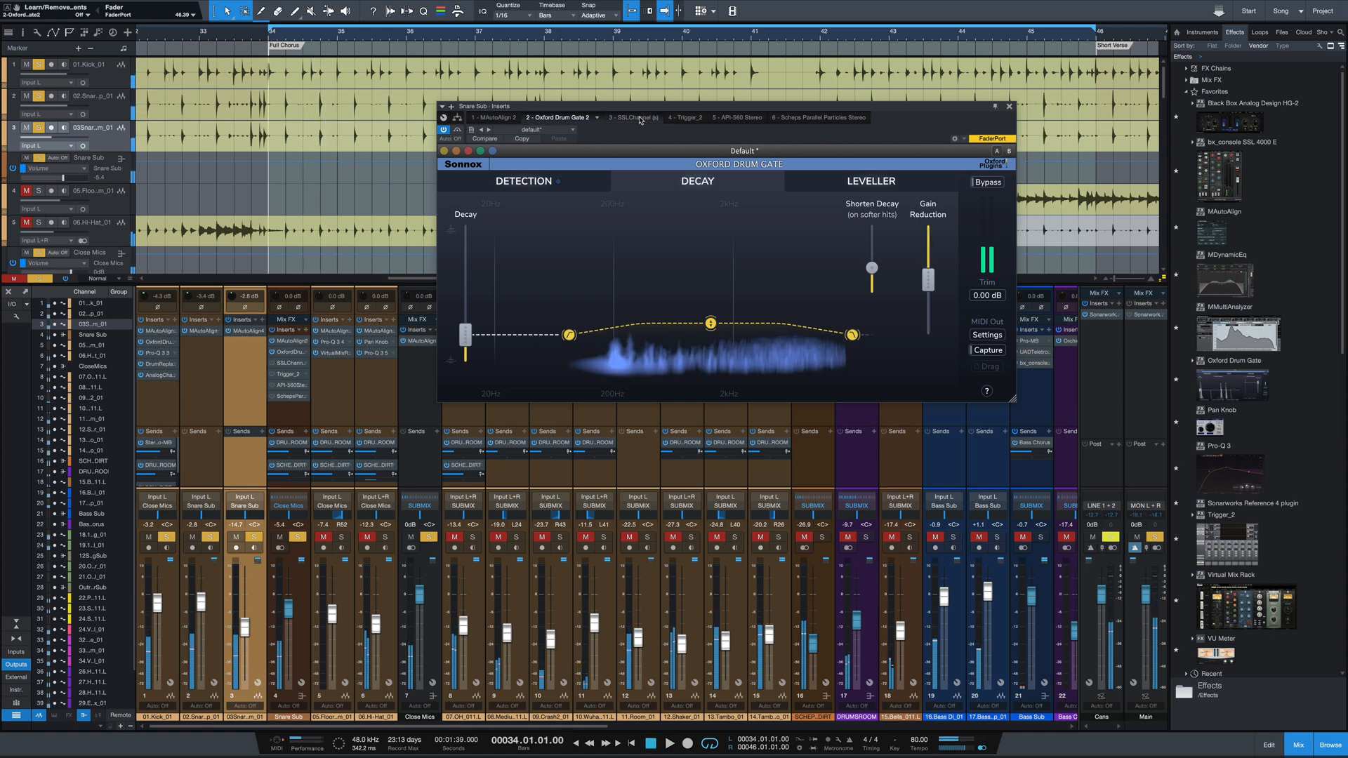
# Enable SSLChannel on the Snare Sub and inspect its filters and EQ bands from high to low frequency
pyautogui.click(627, 117)
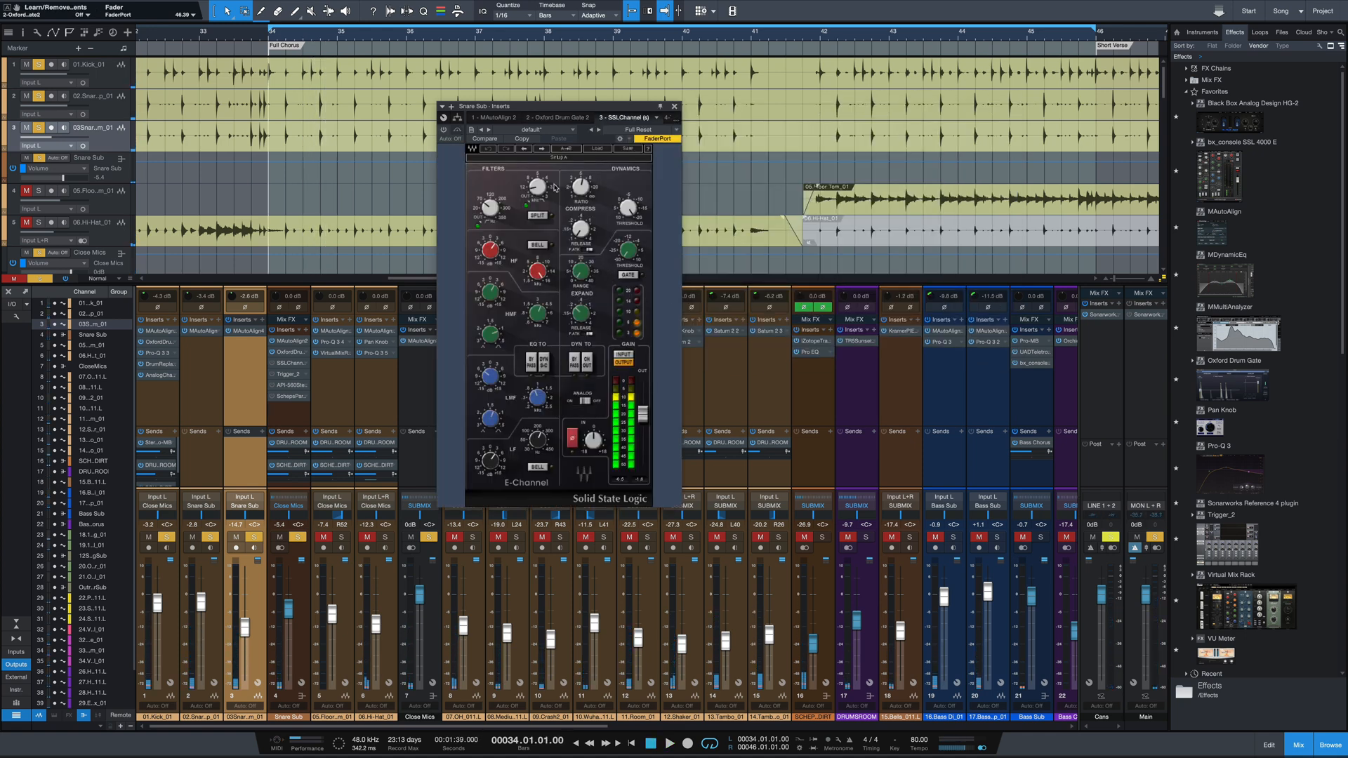
pyautogui.click(443, 129)
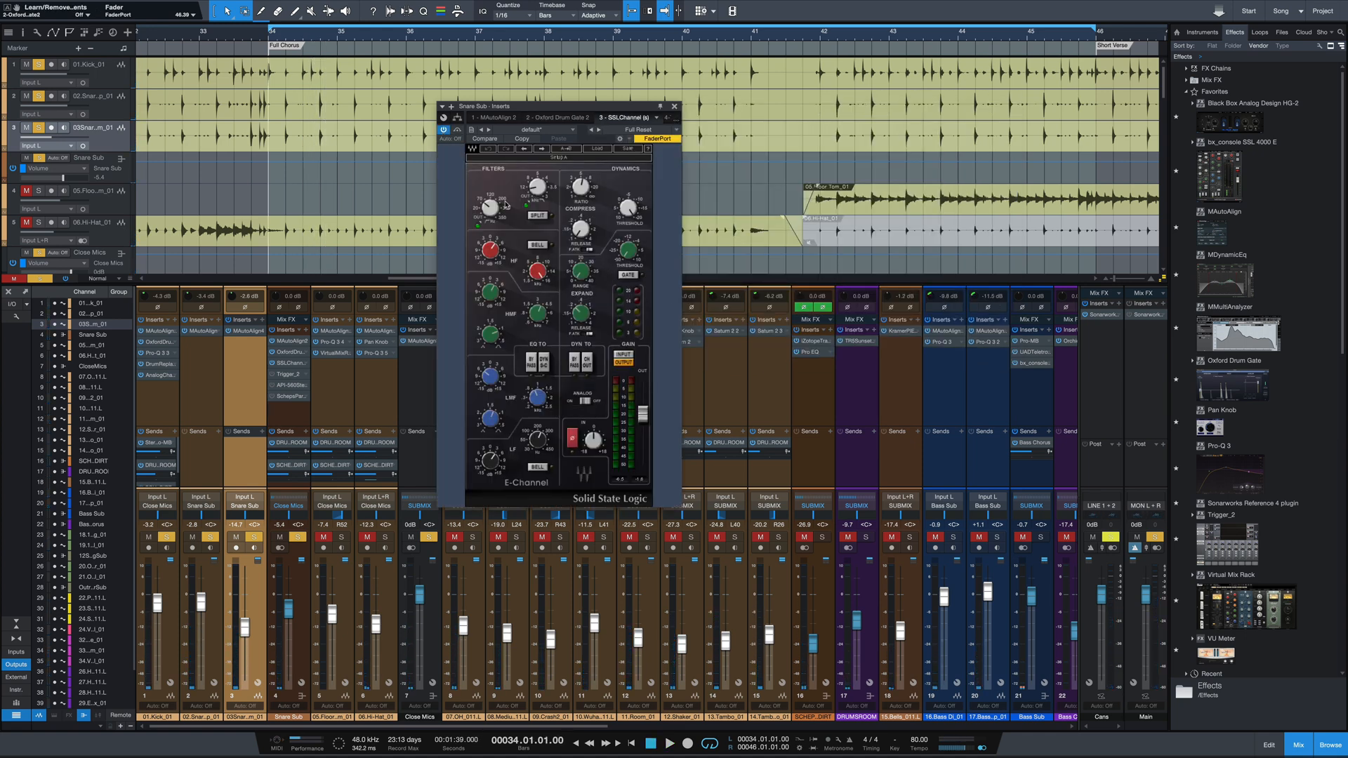
pyautogui.moveTo(482, 199)
pyautogui.moveTo(533, 193)
pyautogui.moveTo(538, 313)
pyautogui.moveTo(490, 335)
pyautogui.click(486, 374)
pyautogui.click(549, 407)
pyautogui.click(541, 445)
pyautogui.click(491, 461)
# Inspect SSLChannel's compressor and play the snares with its ratio at 1.0 and raised again to hear the compression
pyautogui.moveTo(580, 229); pyautogui.dragTo(629, 216)
pyautogui.moveTo(580, 199)
pyautogui.moveTo(584, 187); pyautogui.dragTo(584, 193)
pyautogui.press('space')
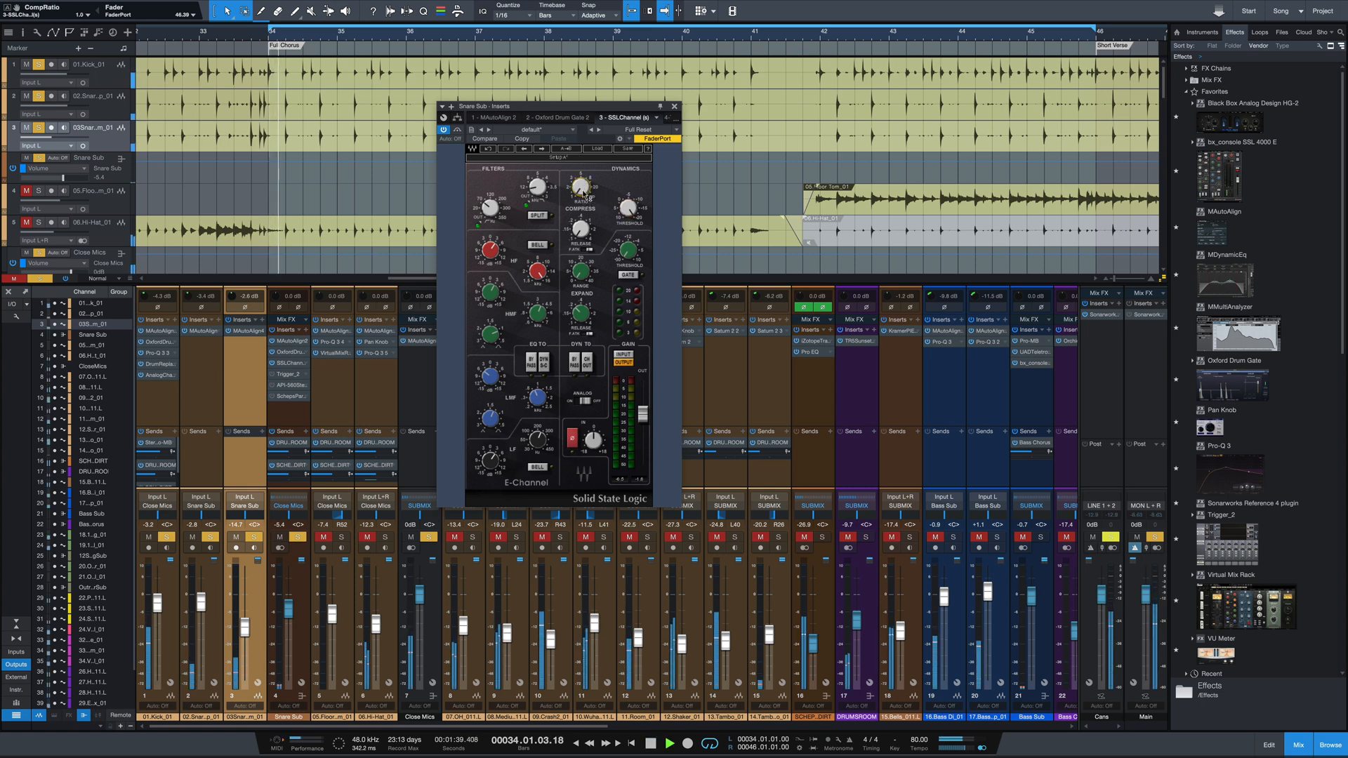
pyautogui.moveTo(582, 191); pyautogui.dragTo(583, 183)
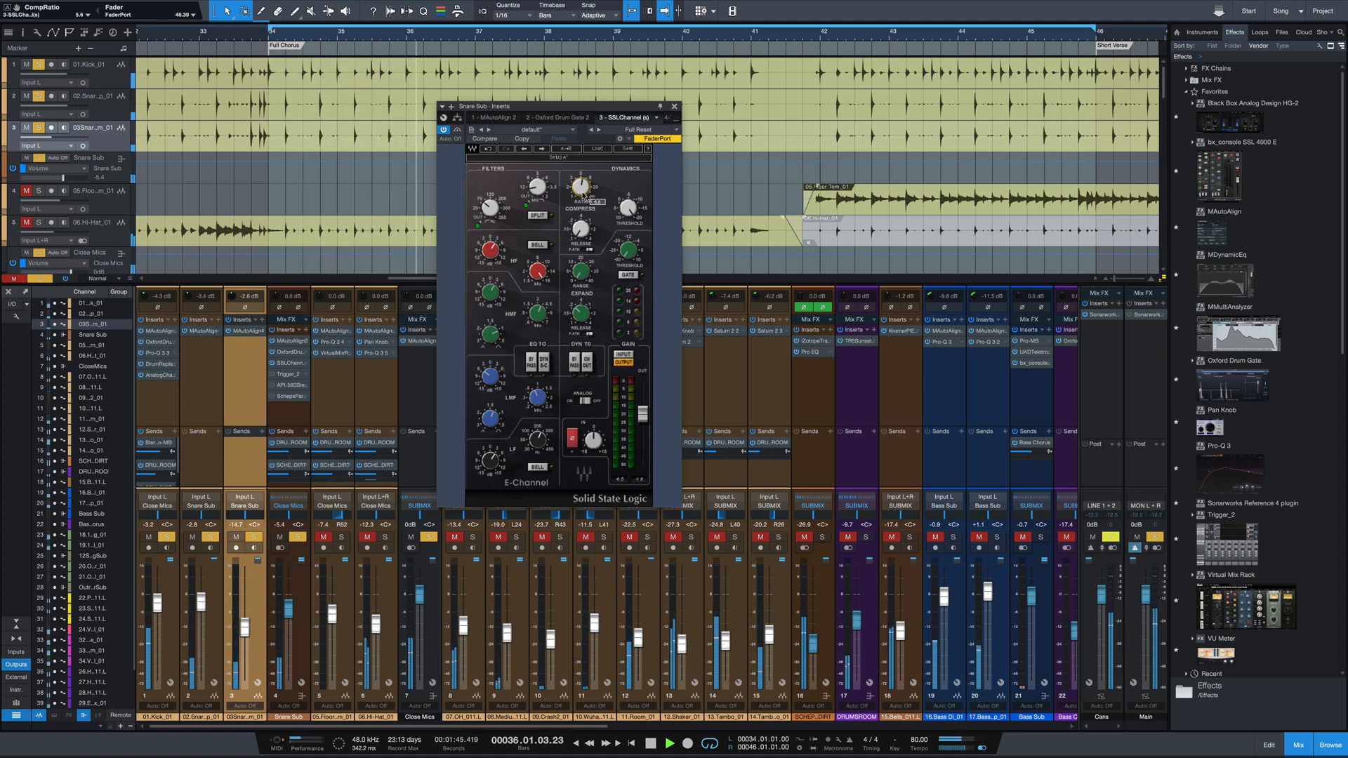
pyautogui.press('space')
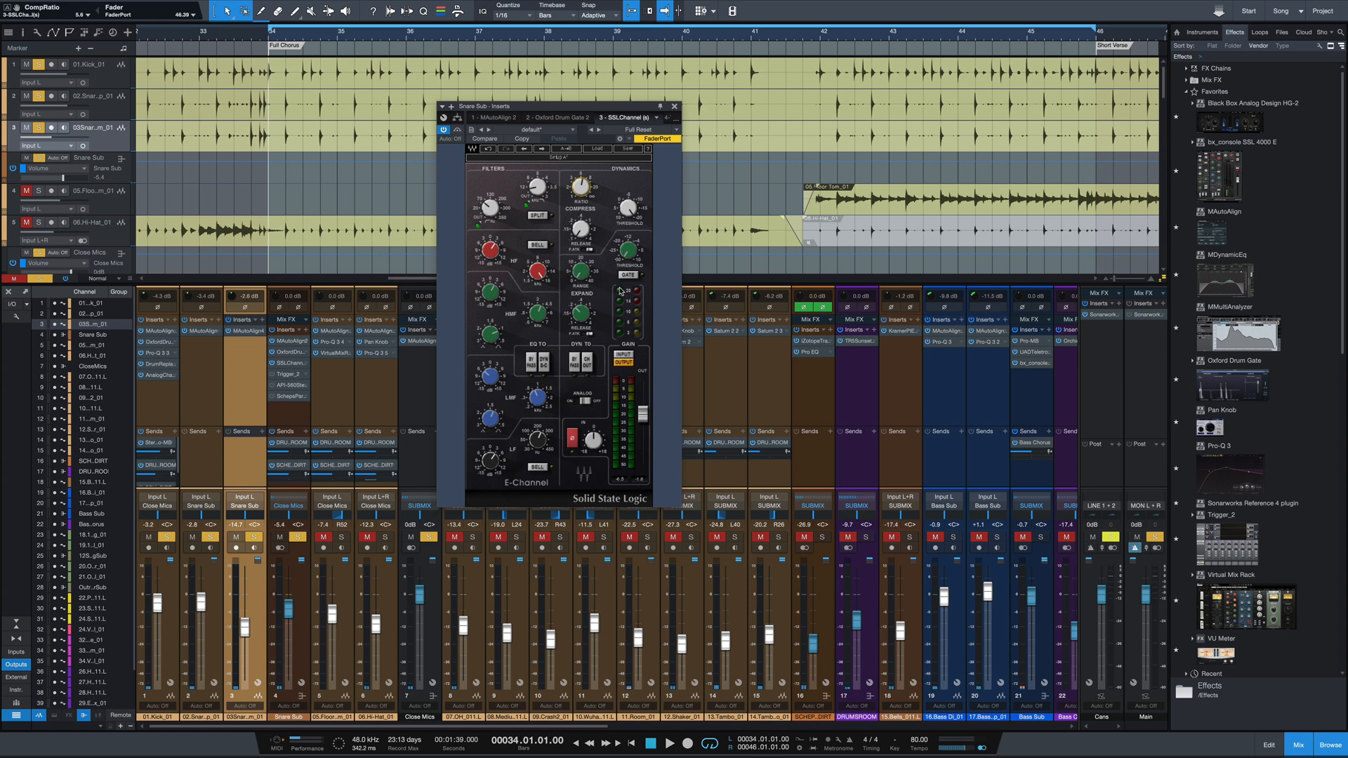
# Play the start of the chorus with SSLChannel active and bypassed to compare the snare sound, leaving it active
pyautogui.press('space')
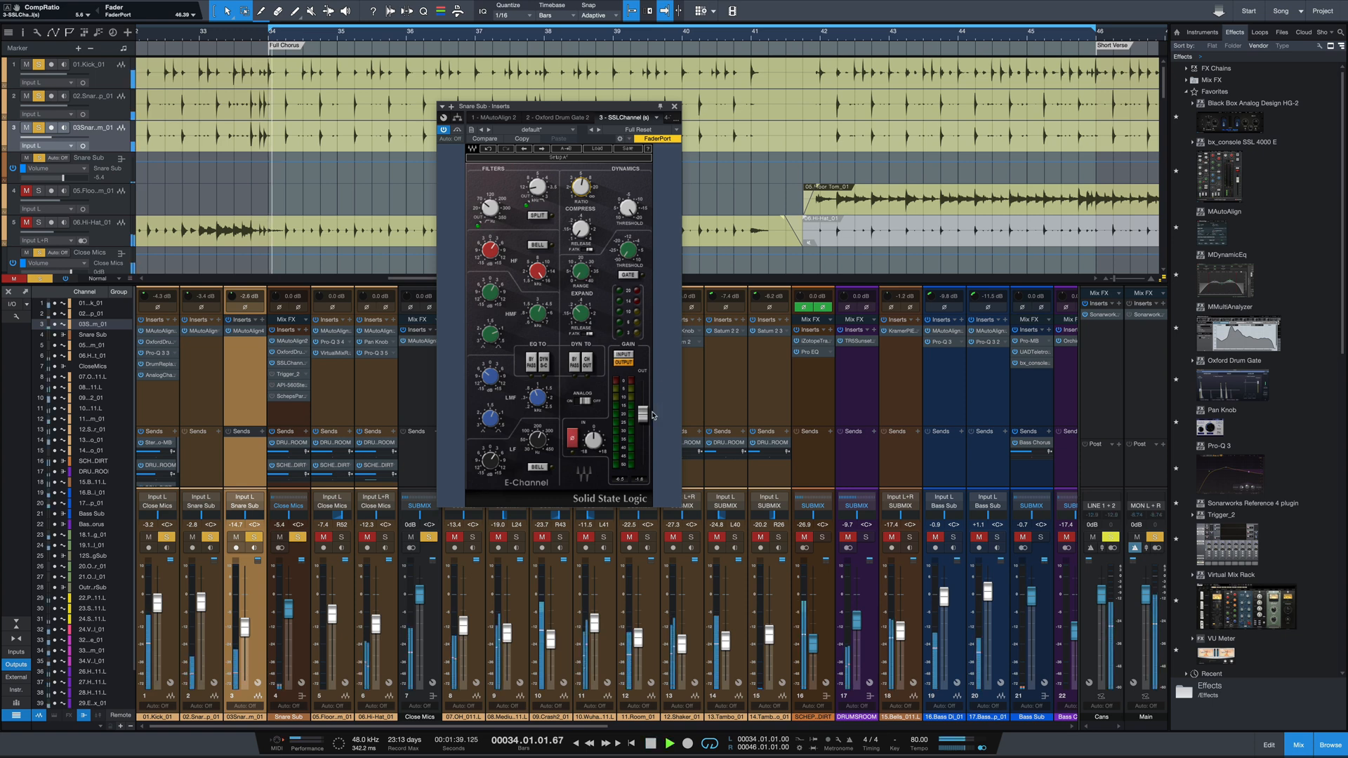
pyautogui.press('space')
pyautogui.click(456, 130)
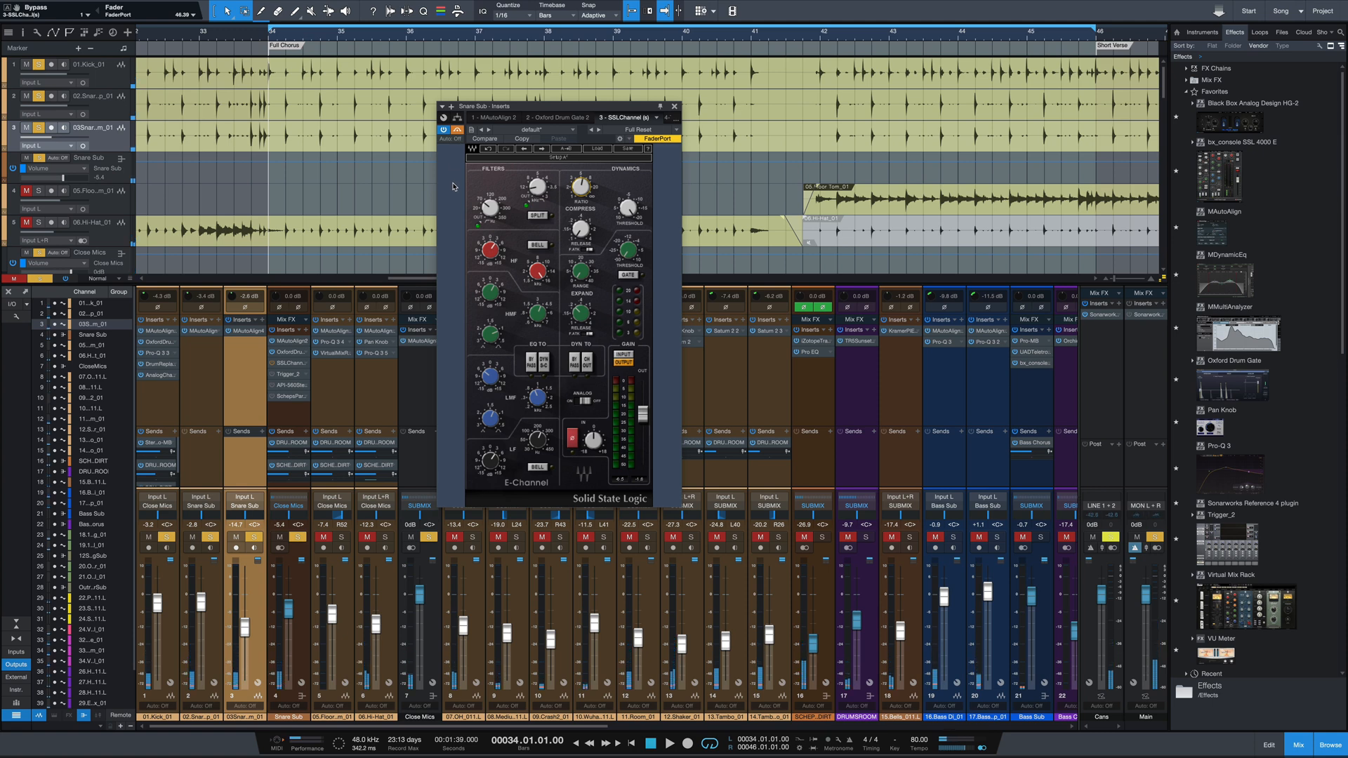
pyautogui.press('space')
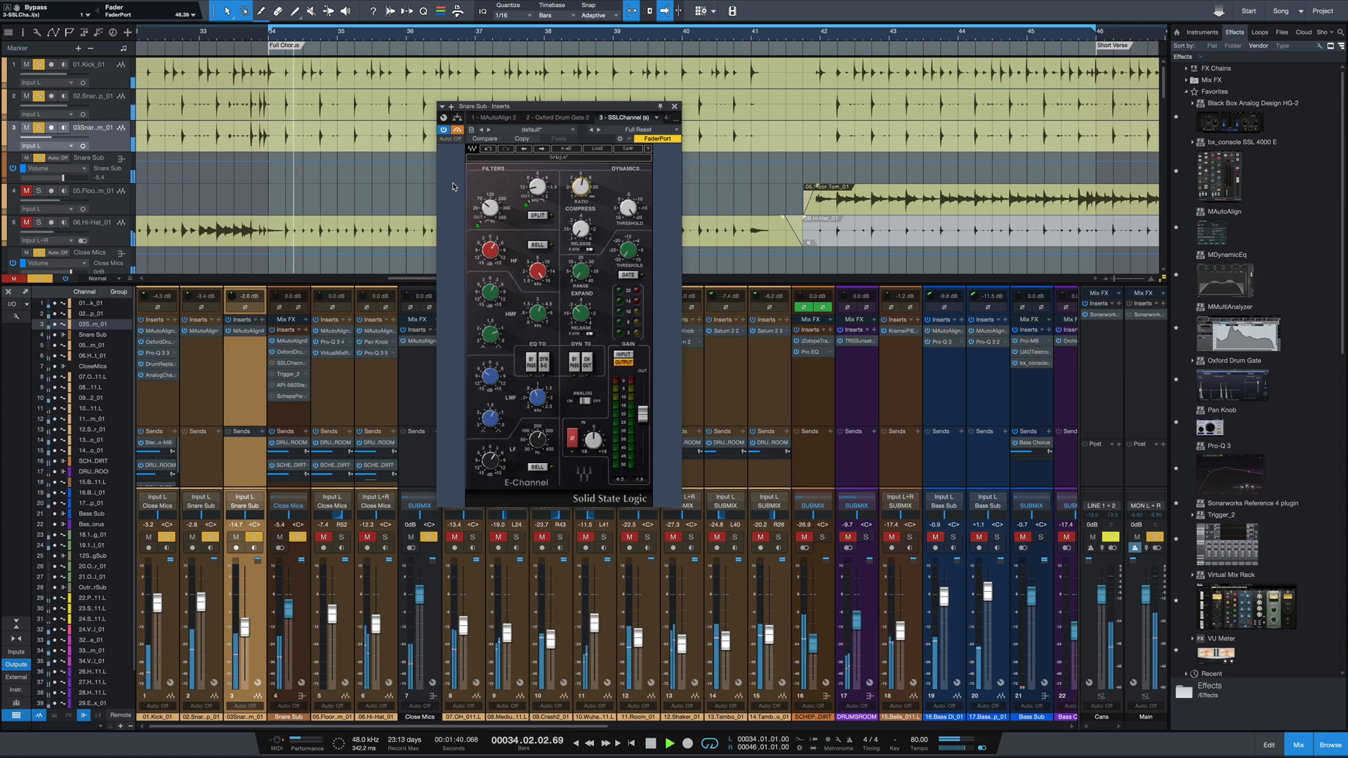
pyautogui.press('space')
pyautogui.click(457, 129)
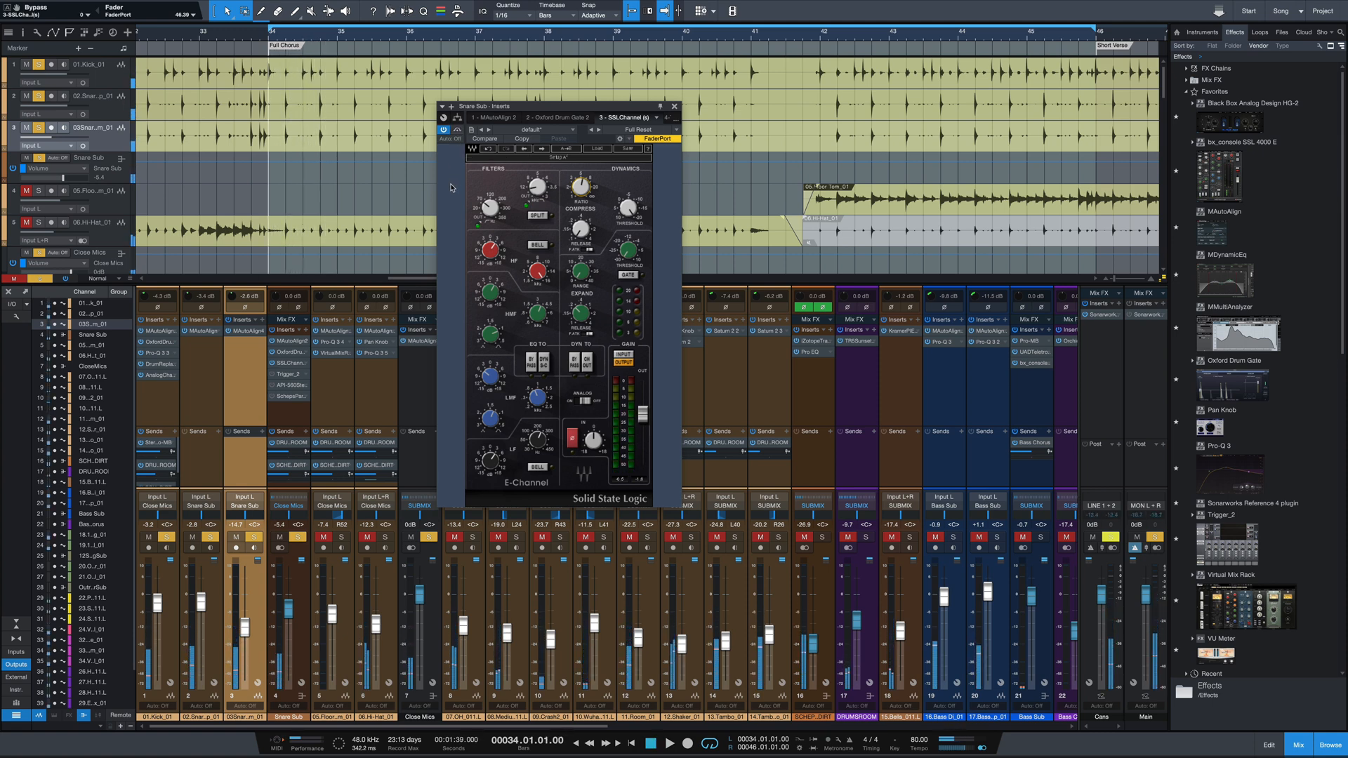
pyautogui.press('space')
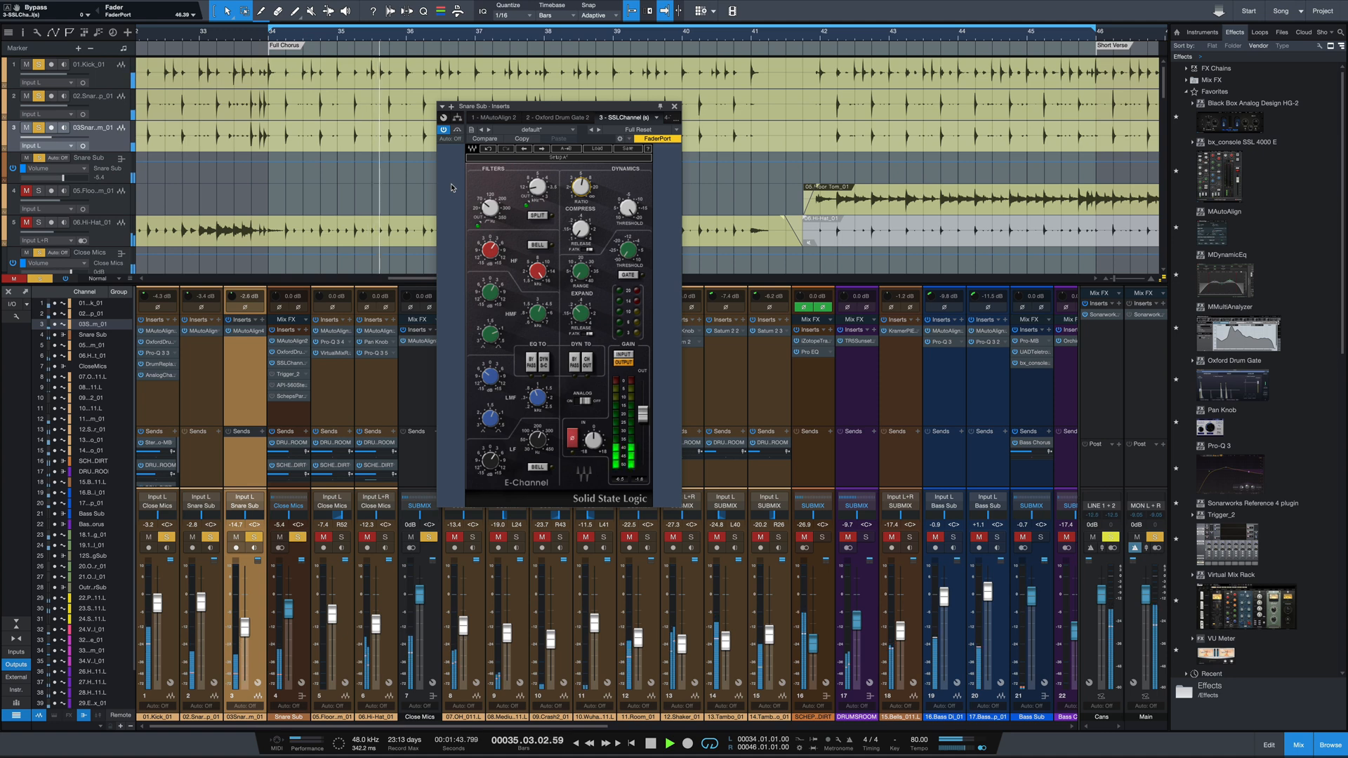
pyautogui.press('space')
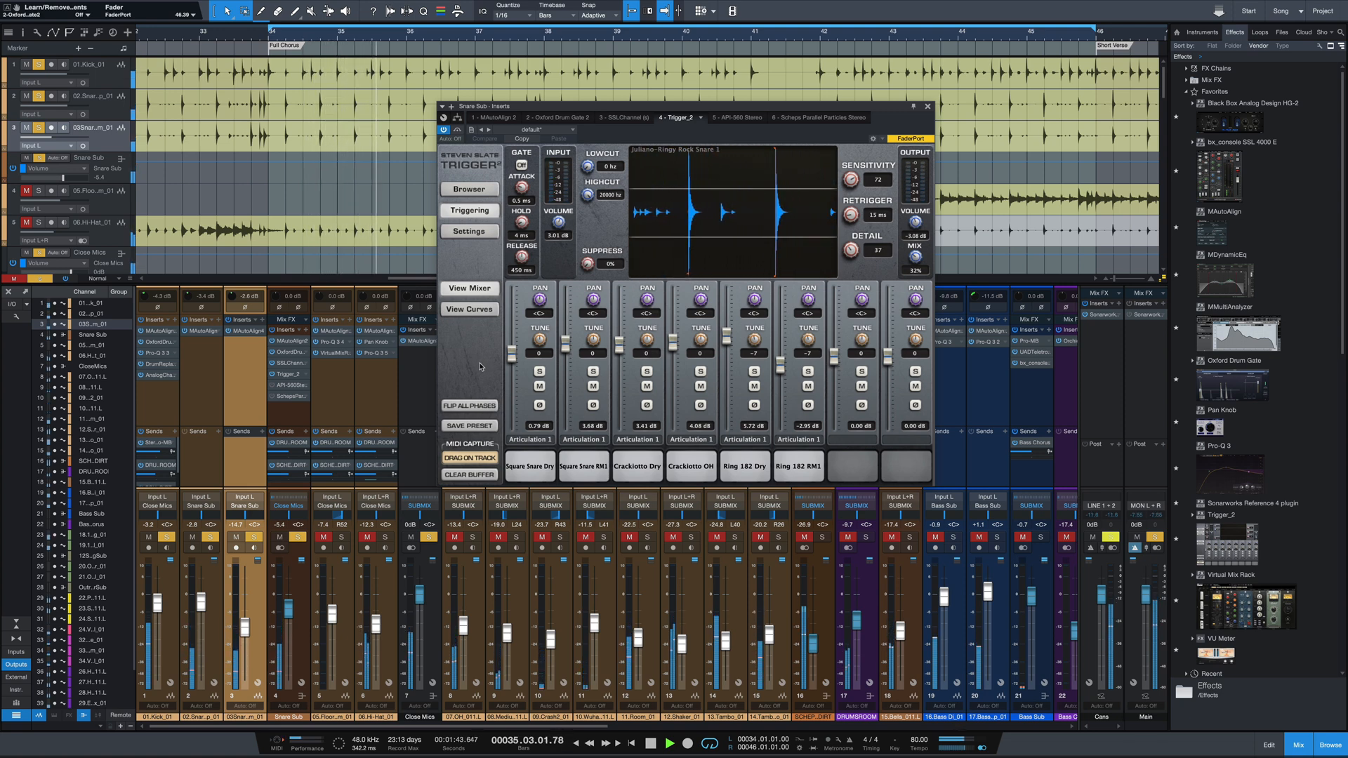
# Play the snares while lowering Trigger 2's output mix to 0% and restoring it to 32%, and close the plug-in window
pyautogui.press('space')
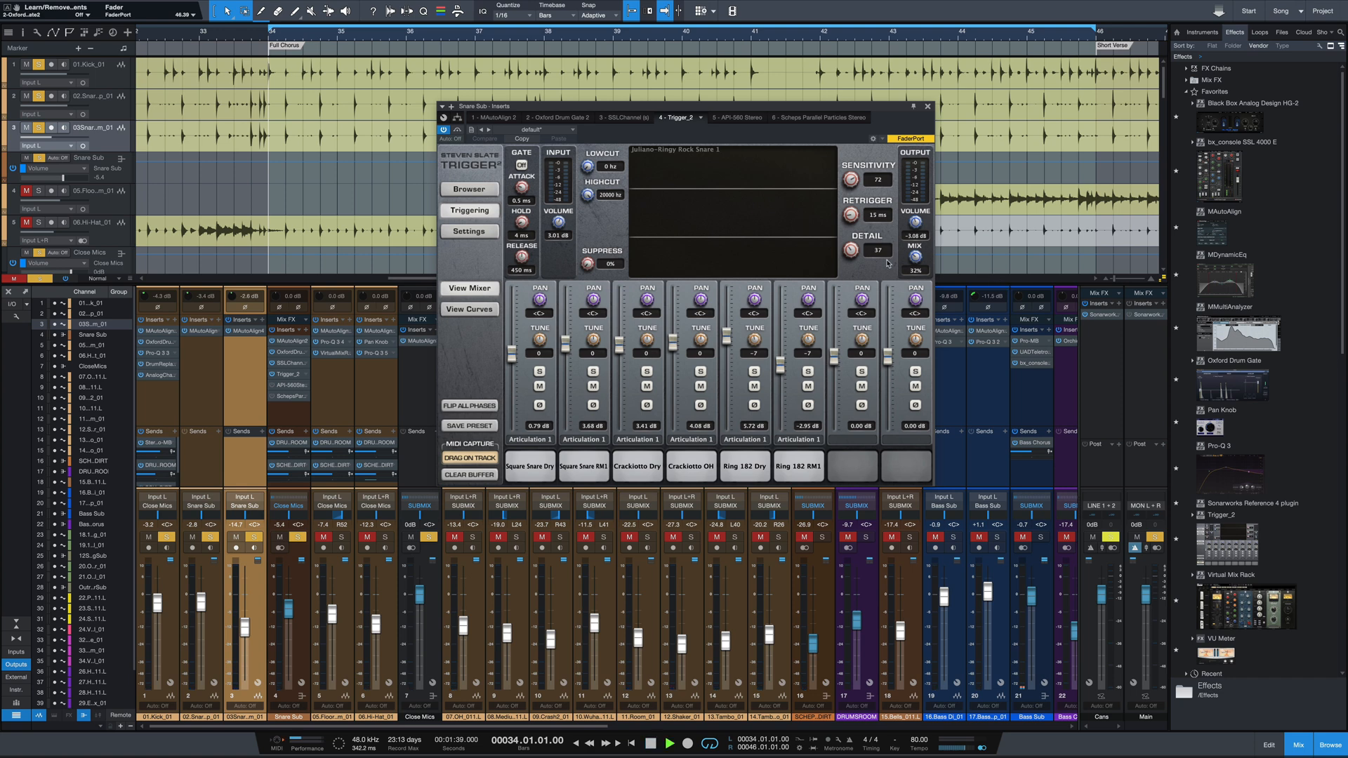
pyautogui.press('space')
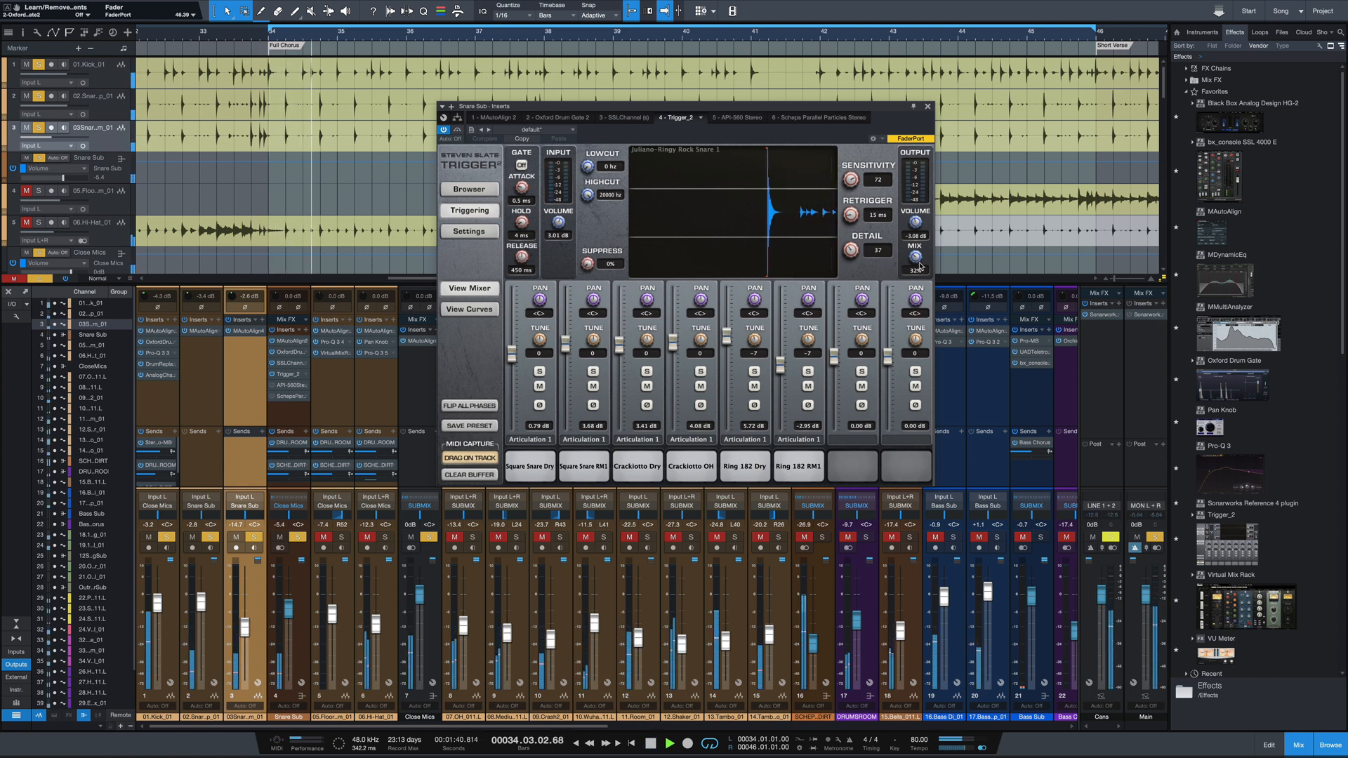
pyautogui.moveTo(916, 259); pyautogui.dragTo(949, 424)
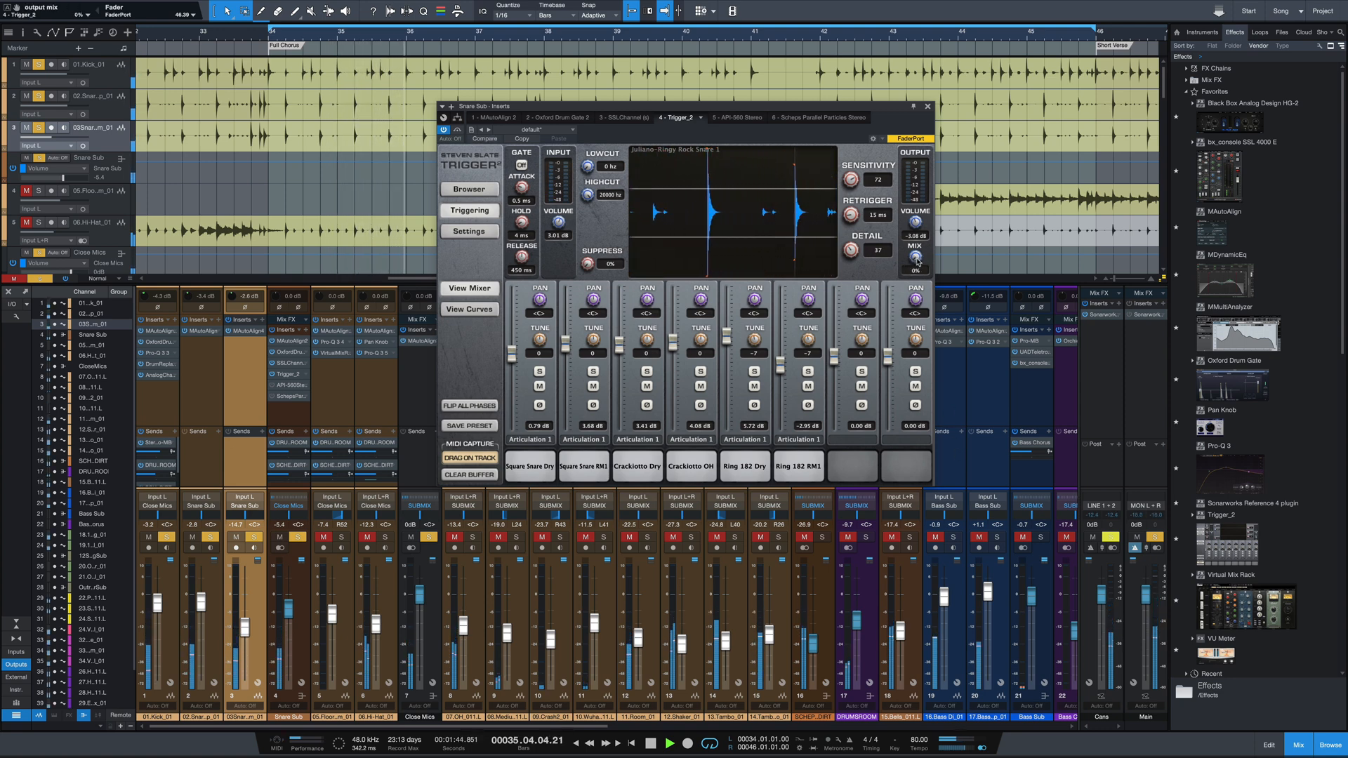
pyautogui.moveTo(916, 261); pyautogui.dragTo(914, 219)
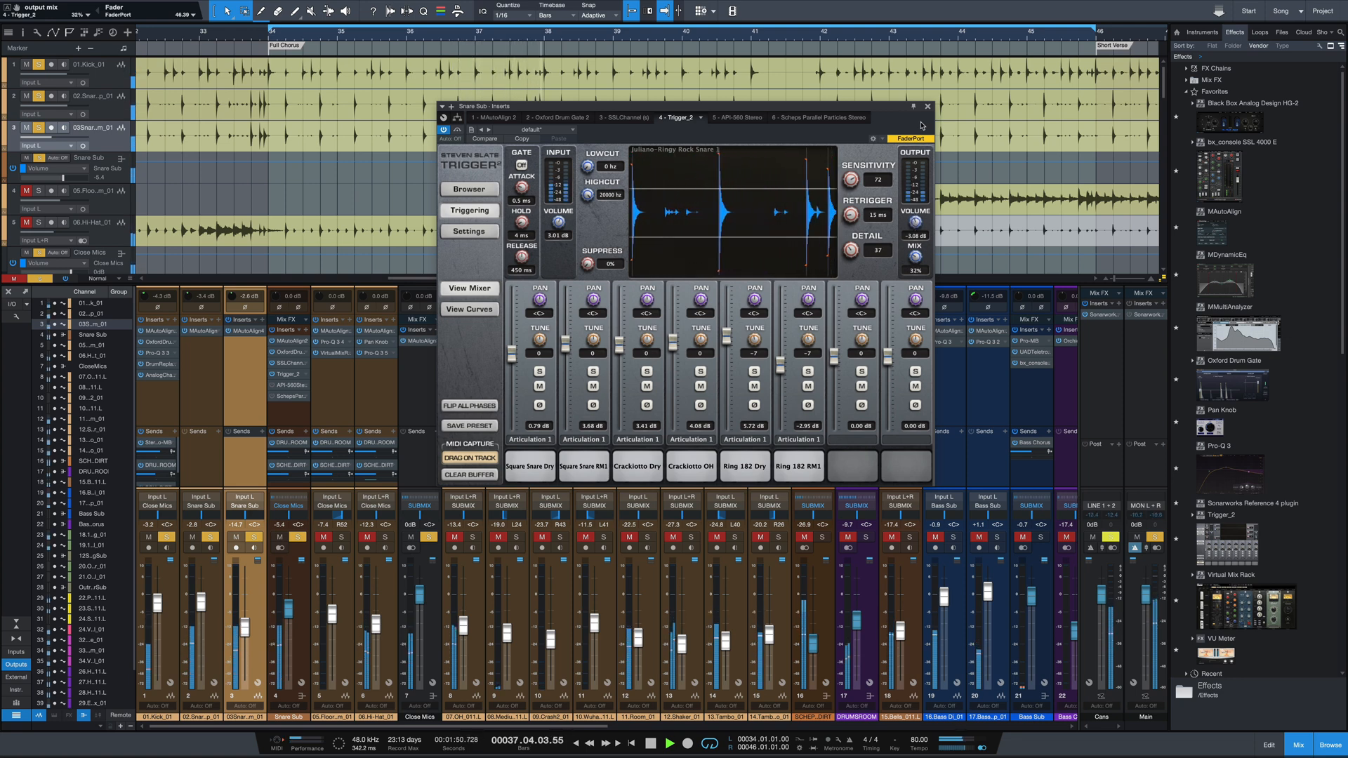
pyautogui.press('space')
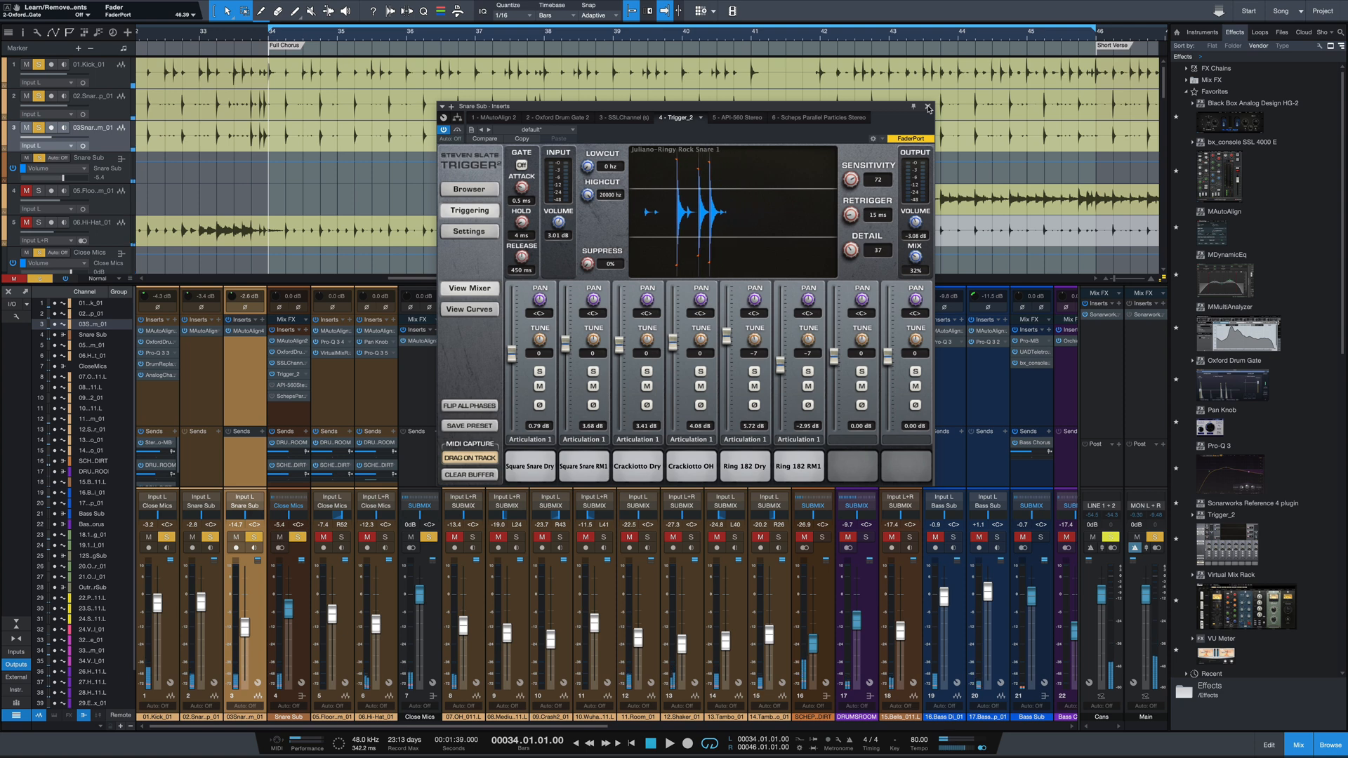
pyautogui.click(927, 107)
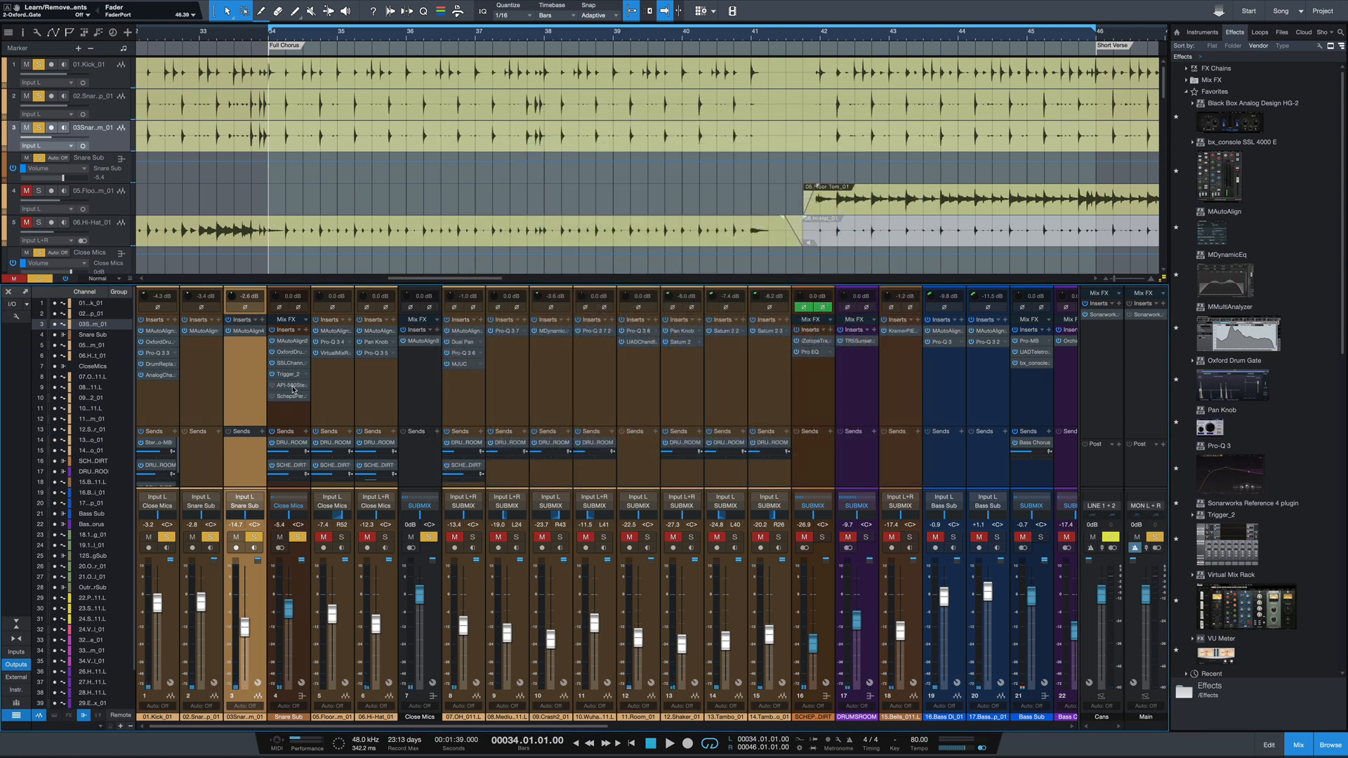
# Open API-560 Stereo on the Snare Sub, enable it and play the chorus through it
pyautogui.click(293, 386)
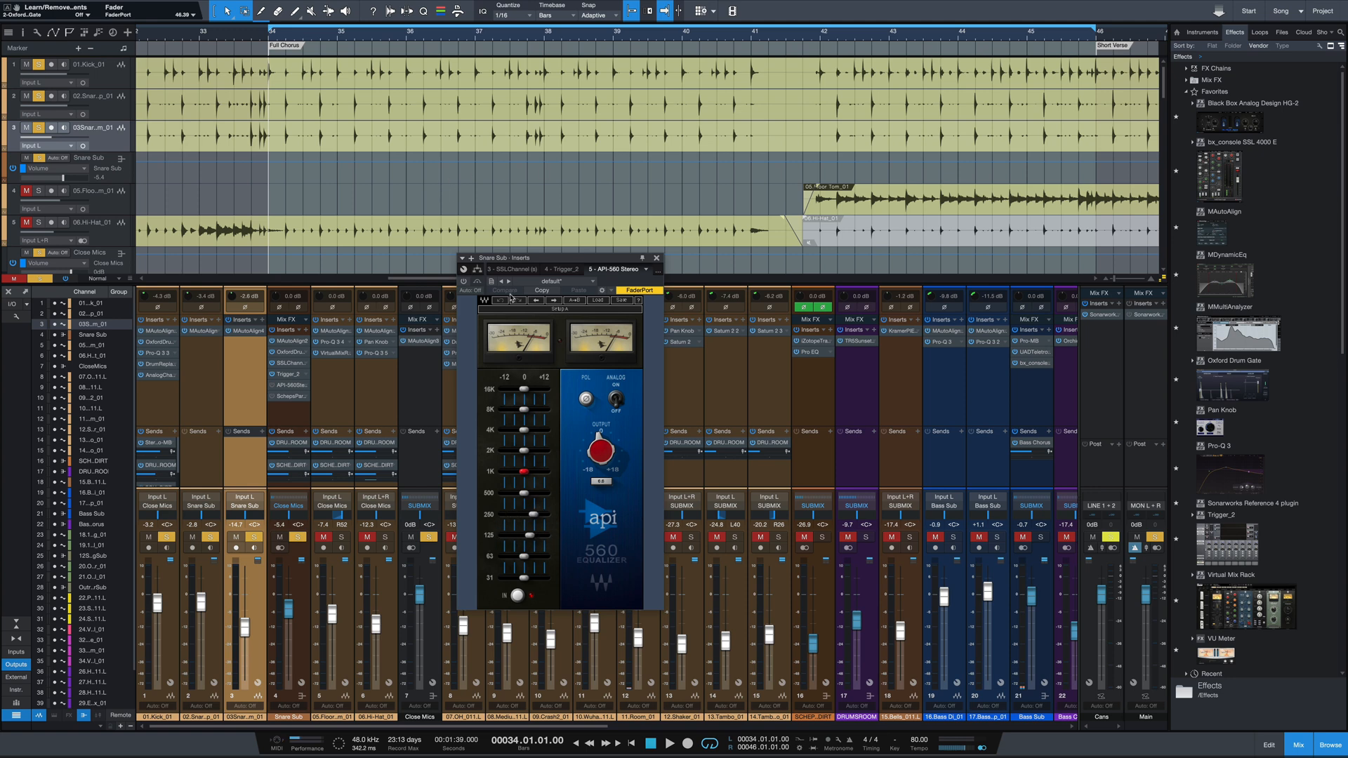
pyautogui.press('space')
pyautogui.click(464, 281)
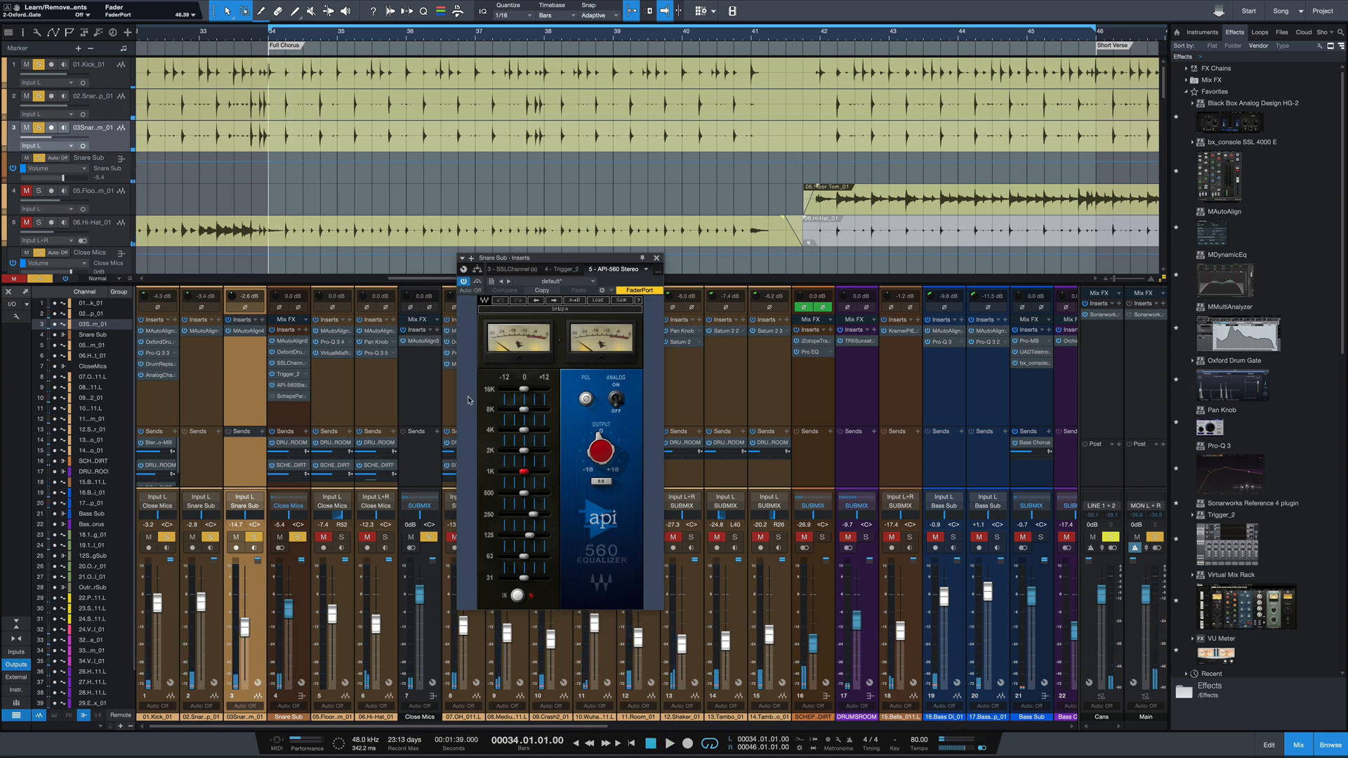
pyautogui.press('space')
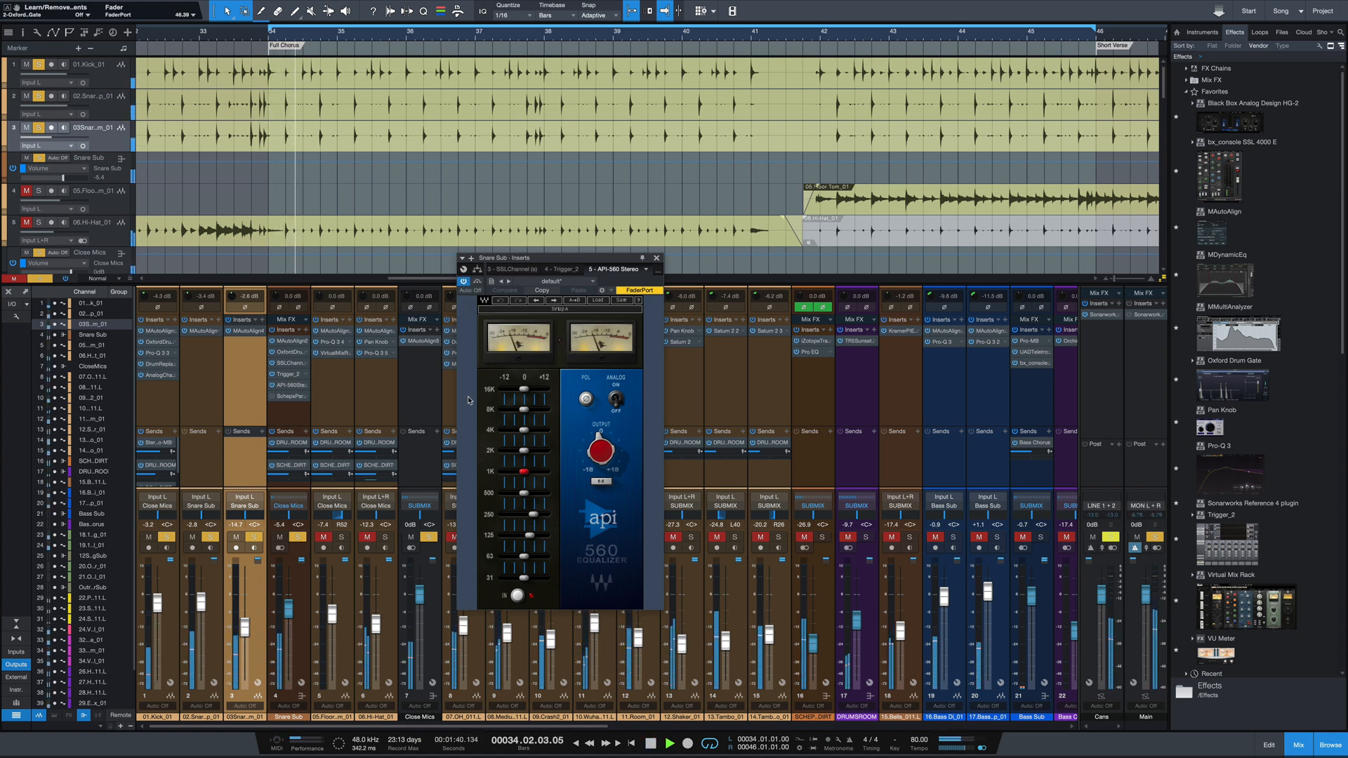
# Compare the chorus with API-560 Stereo bypassed and active on the Snare Sub, leaving it active and stopping playback
pyautogui.click(477, 283)
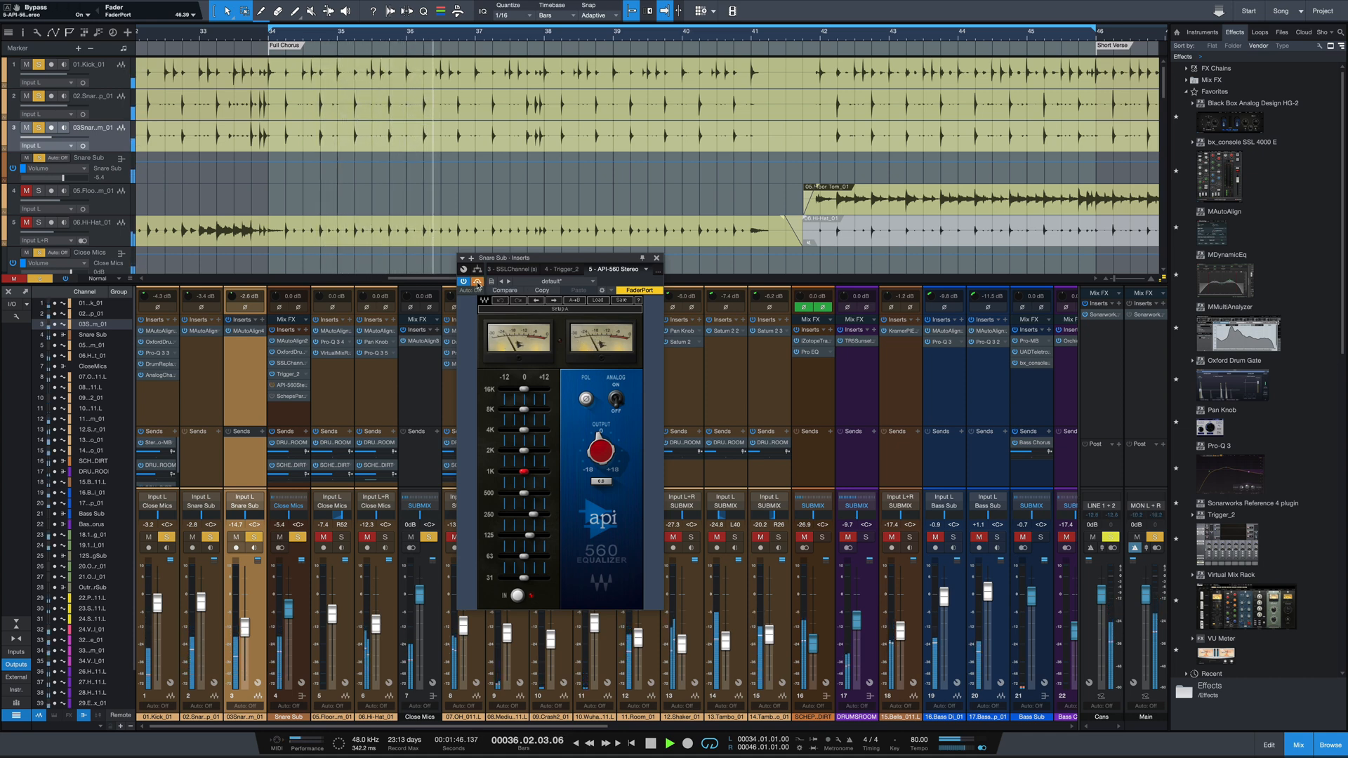
pyautogui.click(477, 283)
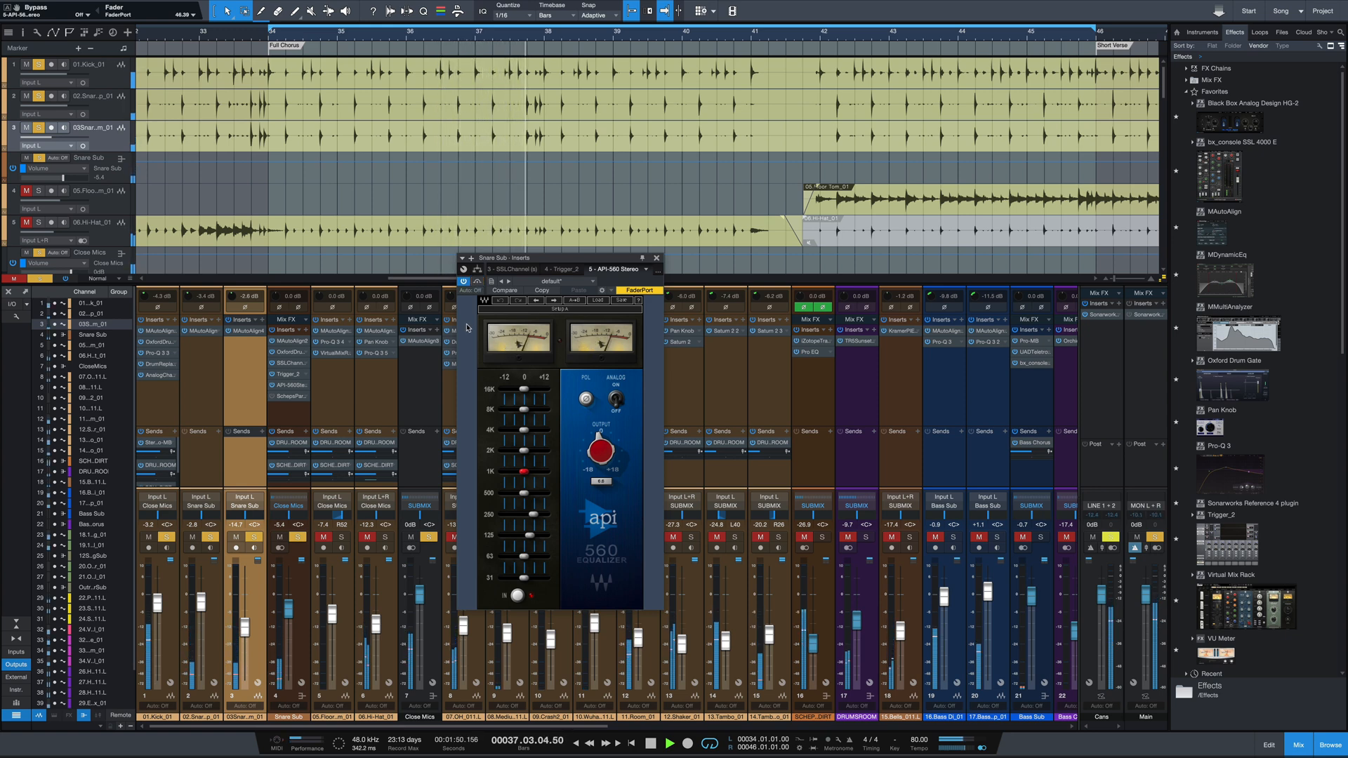
pyautogui.press('space')
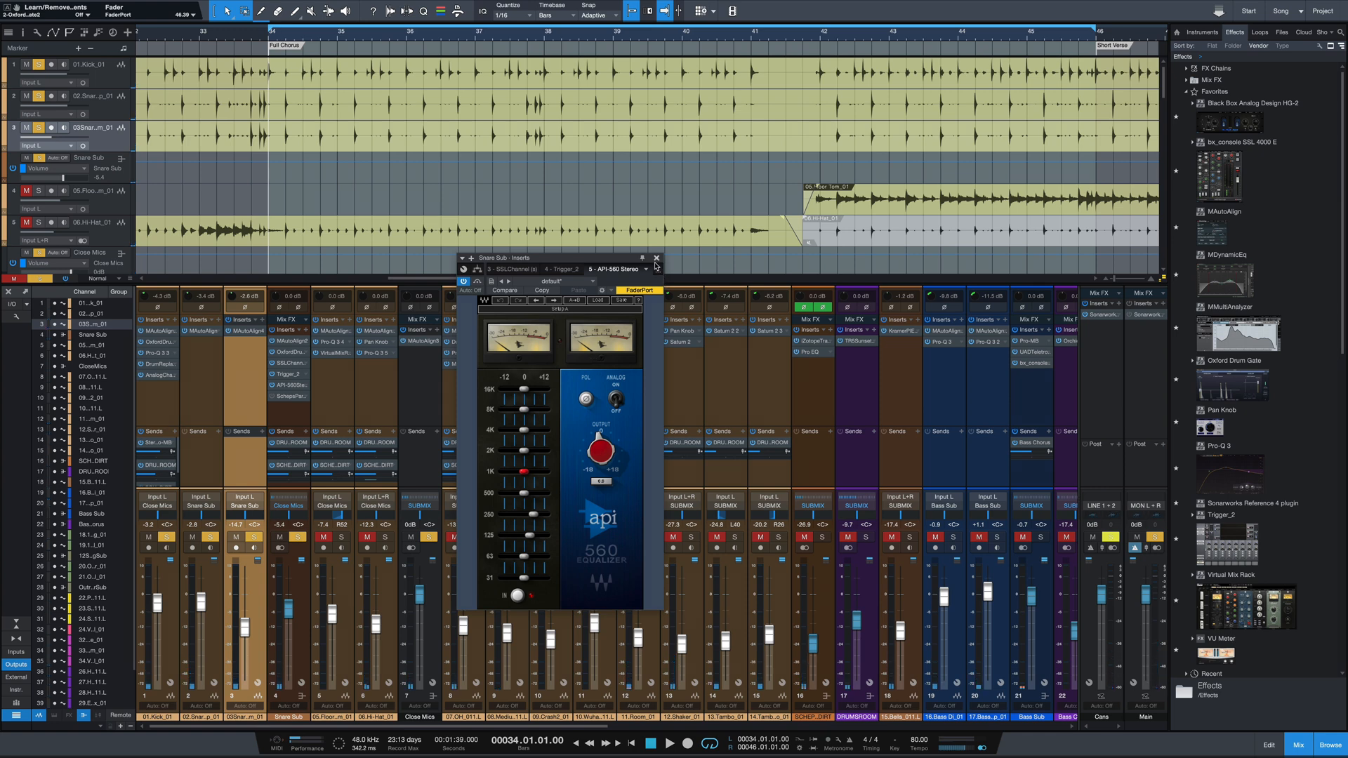
# Close API-560 Stereo, view Scheps Parallel Particles Stereo on the Snare Sub and close its window
pyautogui.click(656, 259)
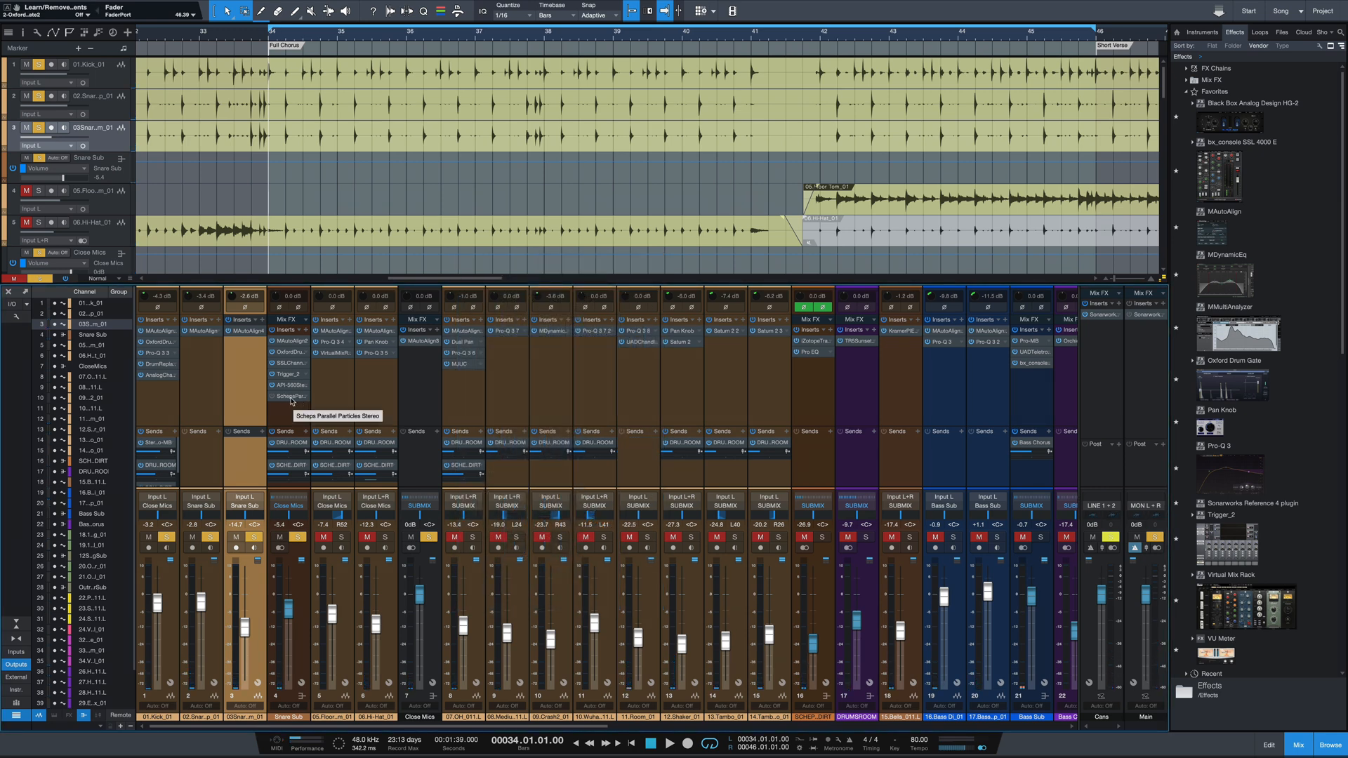
pyautogui.doubleClick(291, 397)
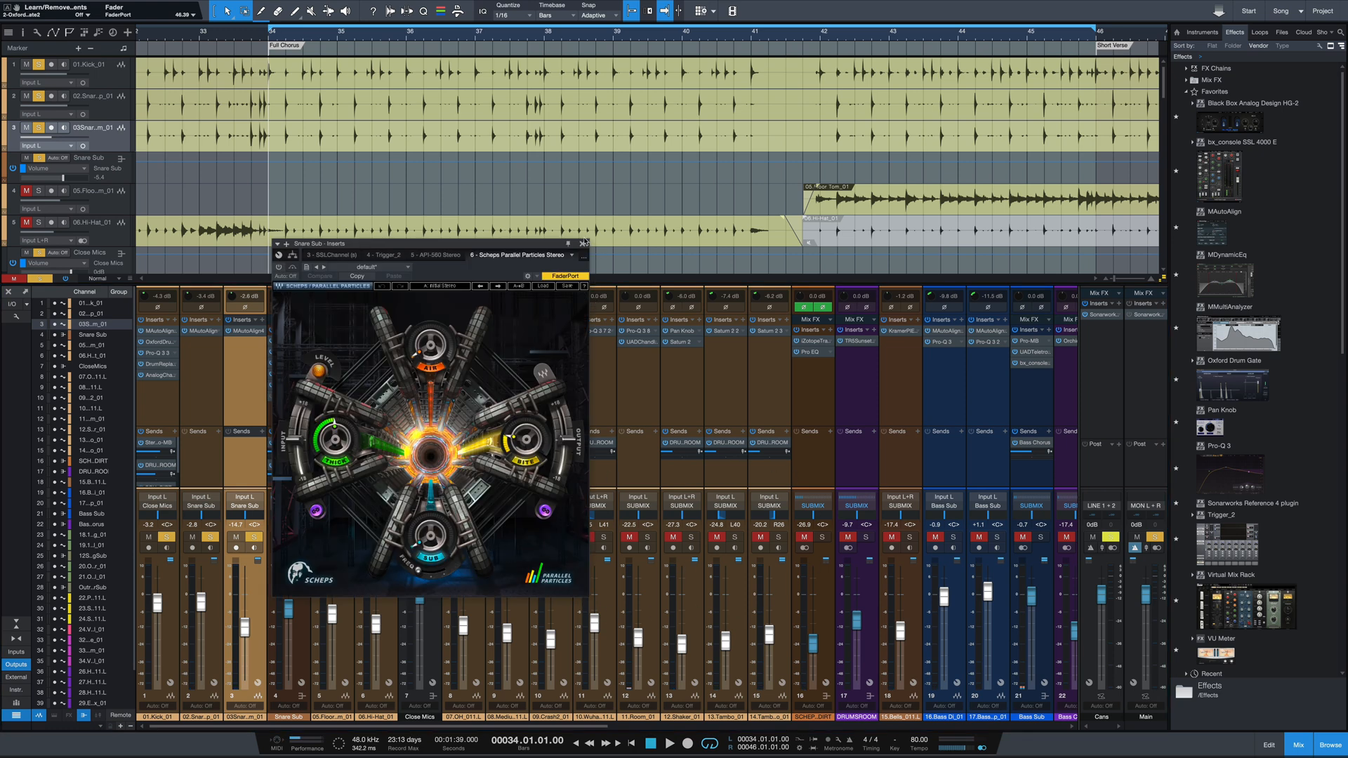
pyautogui.click(582, 244)
# Select the floor tom channel, unmute it and open its Pro-Q 3 insert by way of MAutoAlign
pyautogui.click(346, 600)
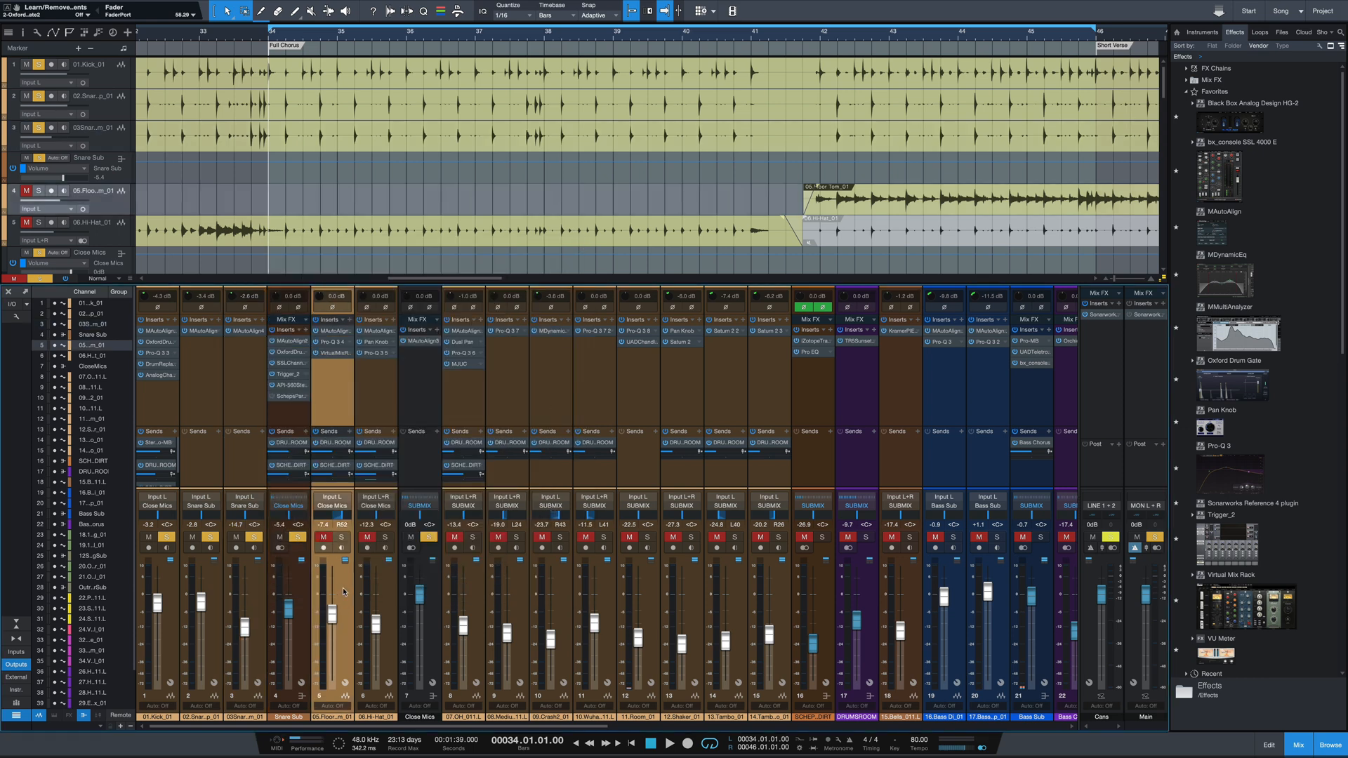
pyautogui.click(323, 539)
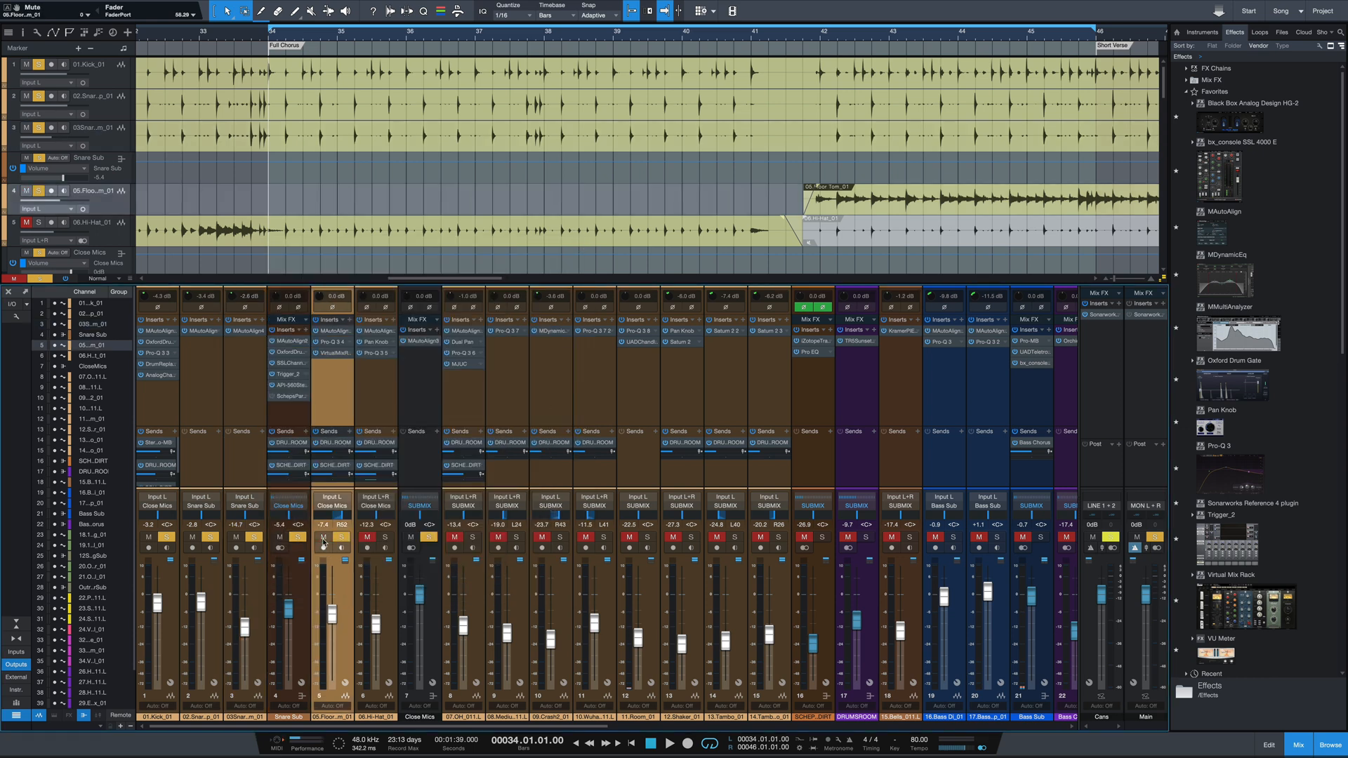
pyautogui.doubleClick(332, 333)
pyautogui.click(564, 118)
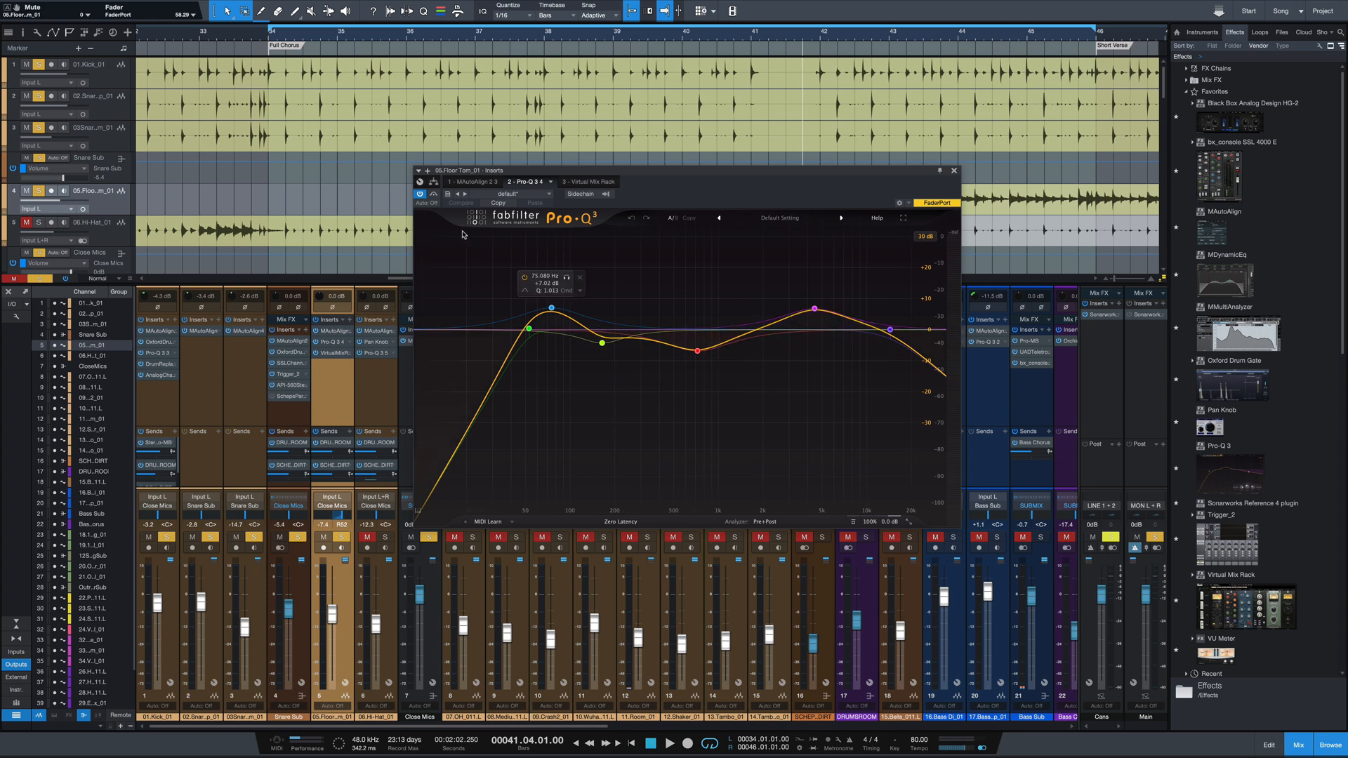
# Play the floor tom section from bar 41 with Pro-Q 3 bypassed and active to compare the EQ, leaving it active
pyautogui.click(436, 194)
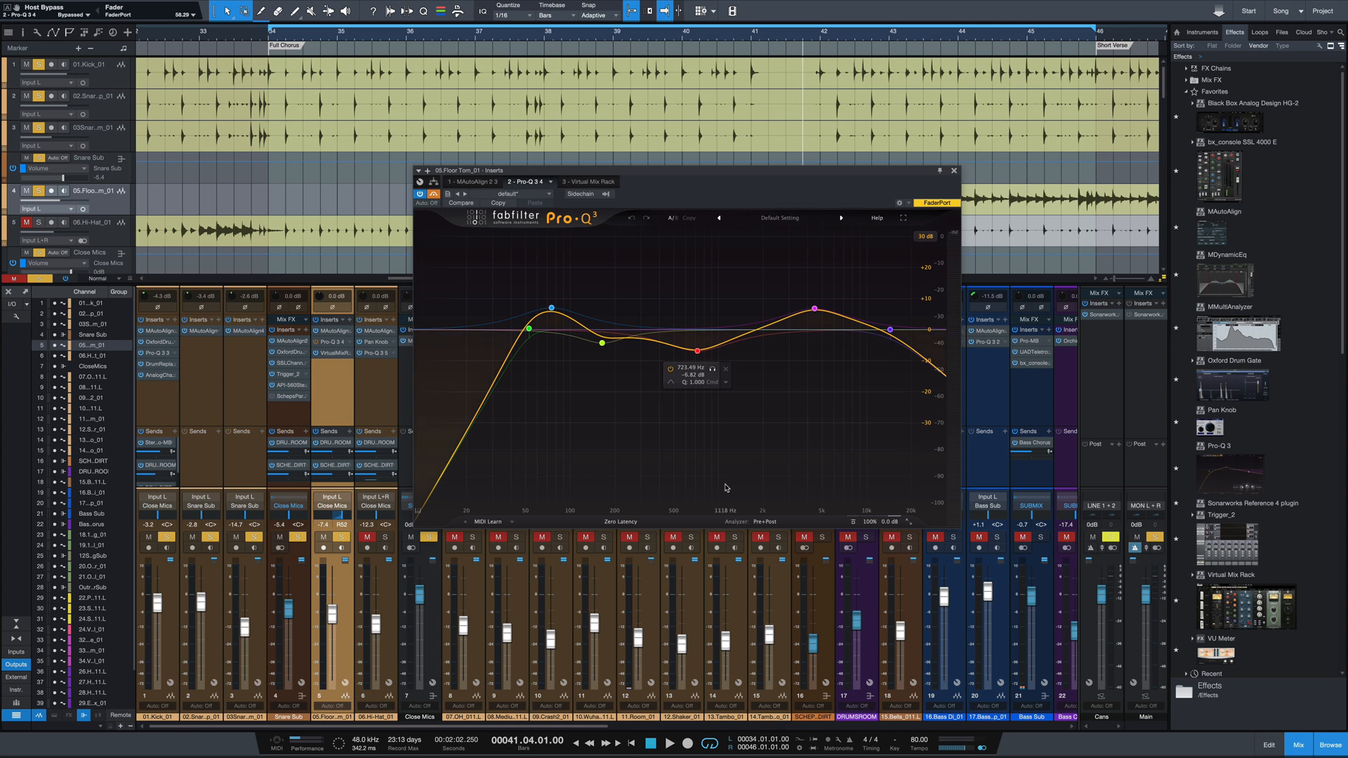
pyautogui.press('space')
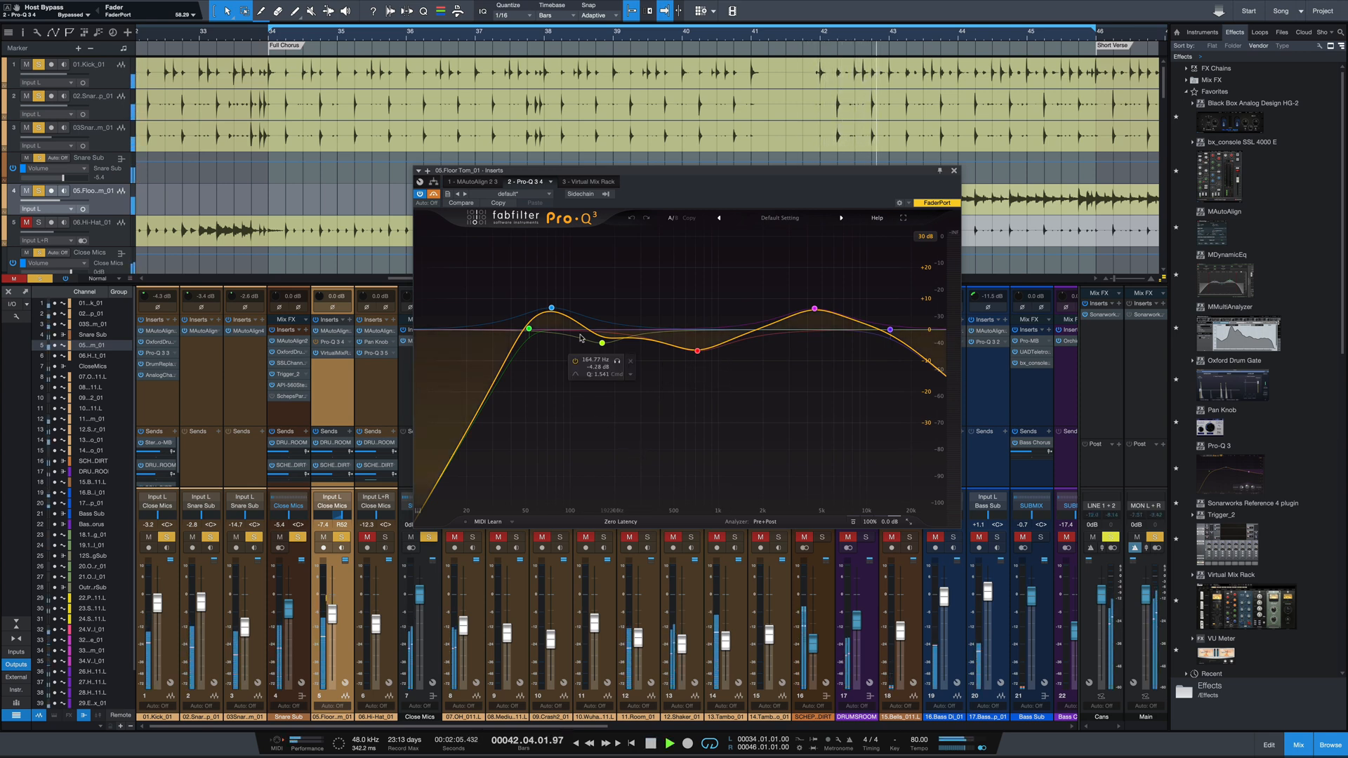
pyautogui.press('space')
pyautogui.click(434, 193)
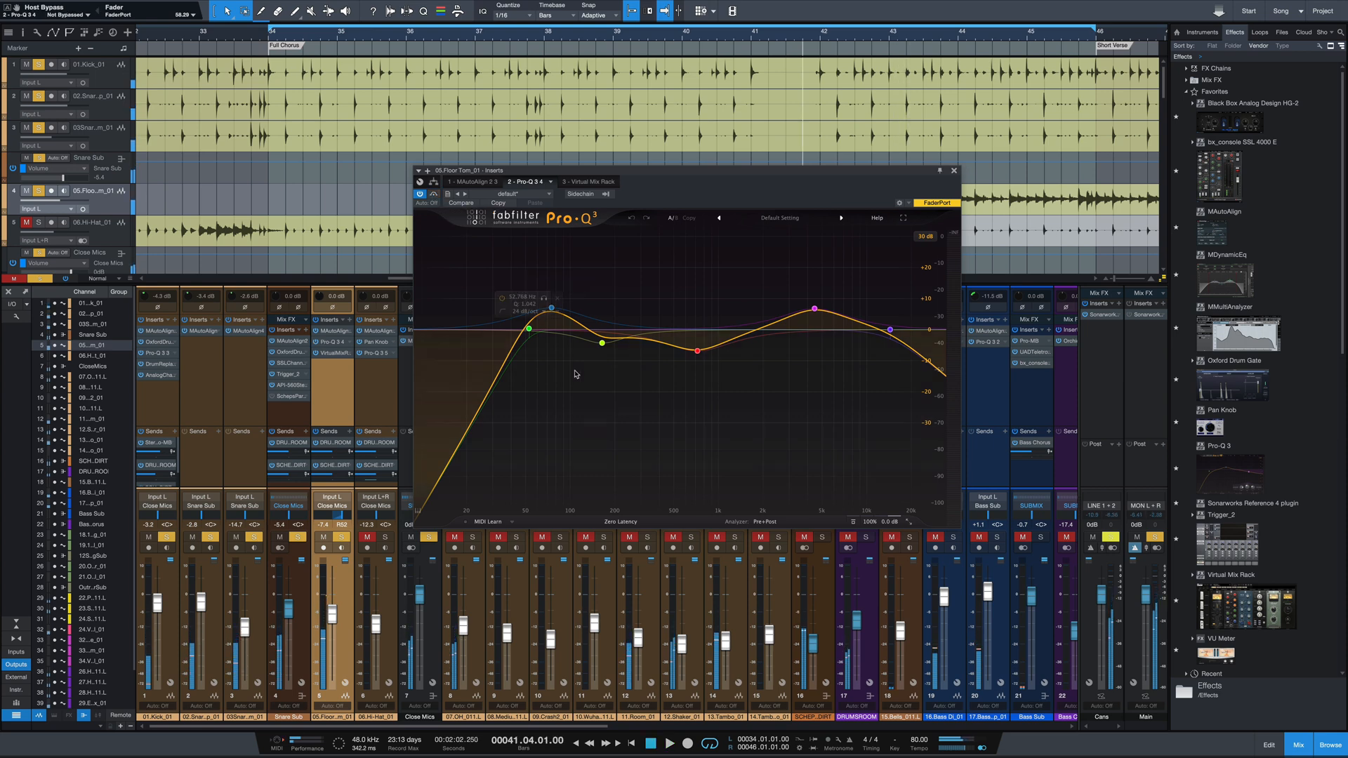
pyautogui.press('space')
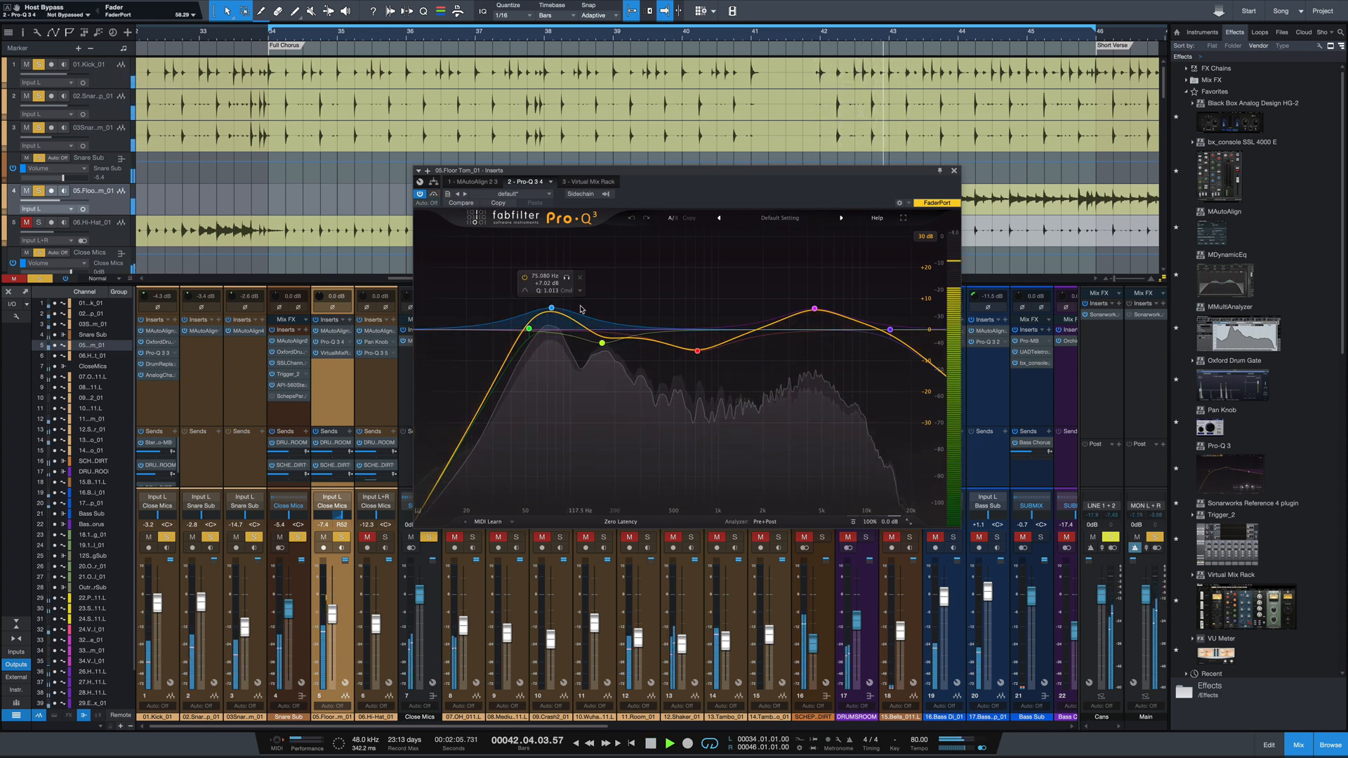
pyautogui.press('space')
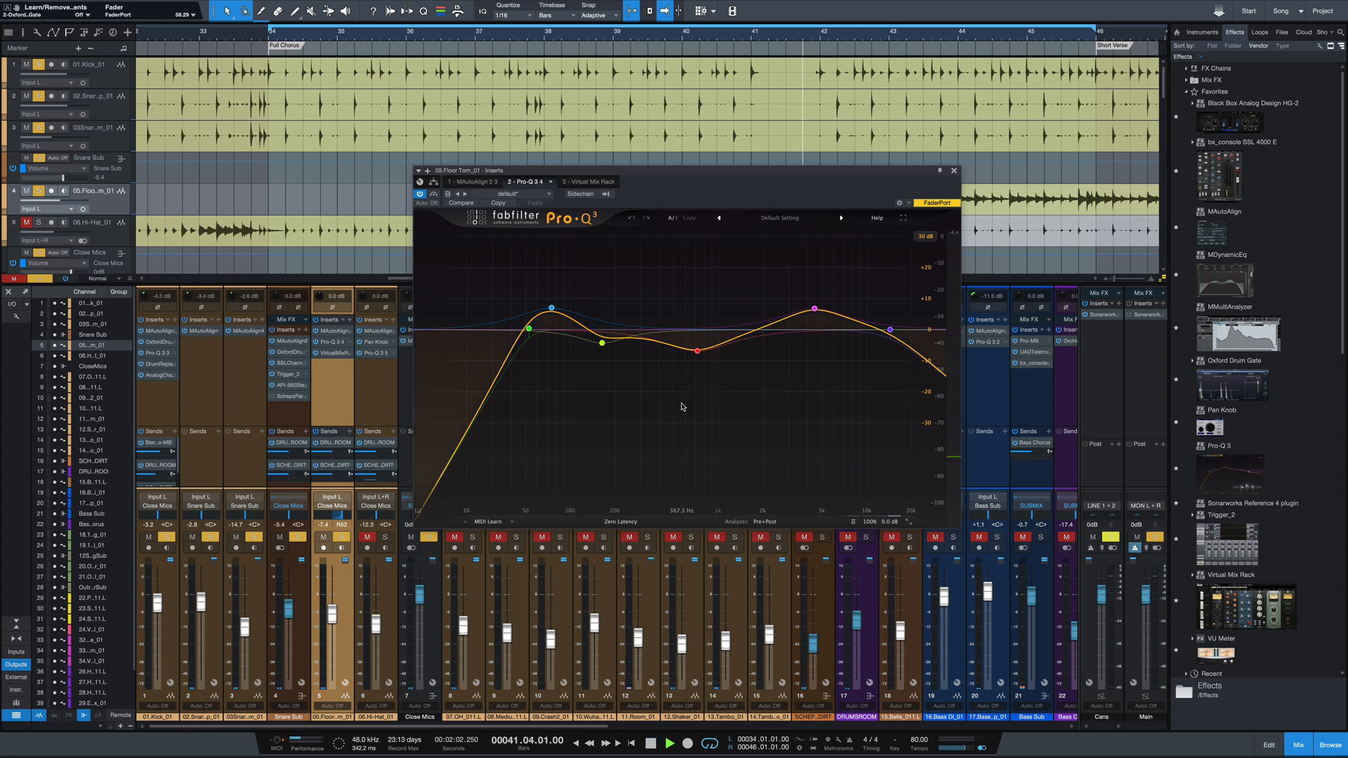
pyautogui.press('space')
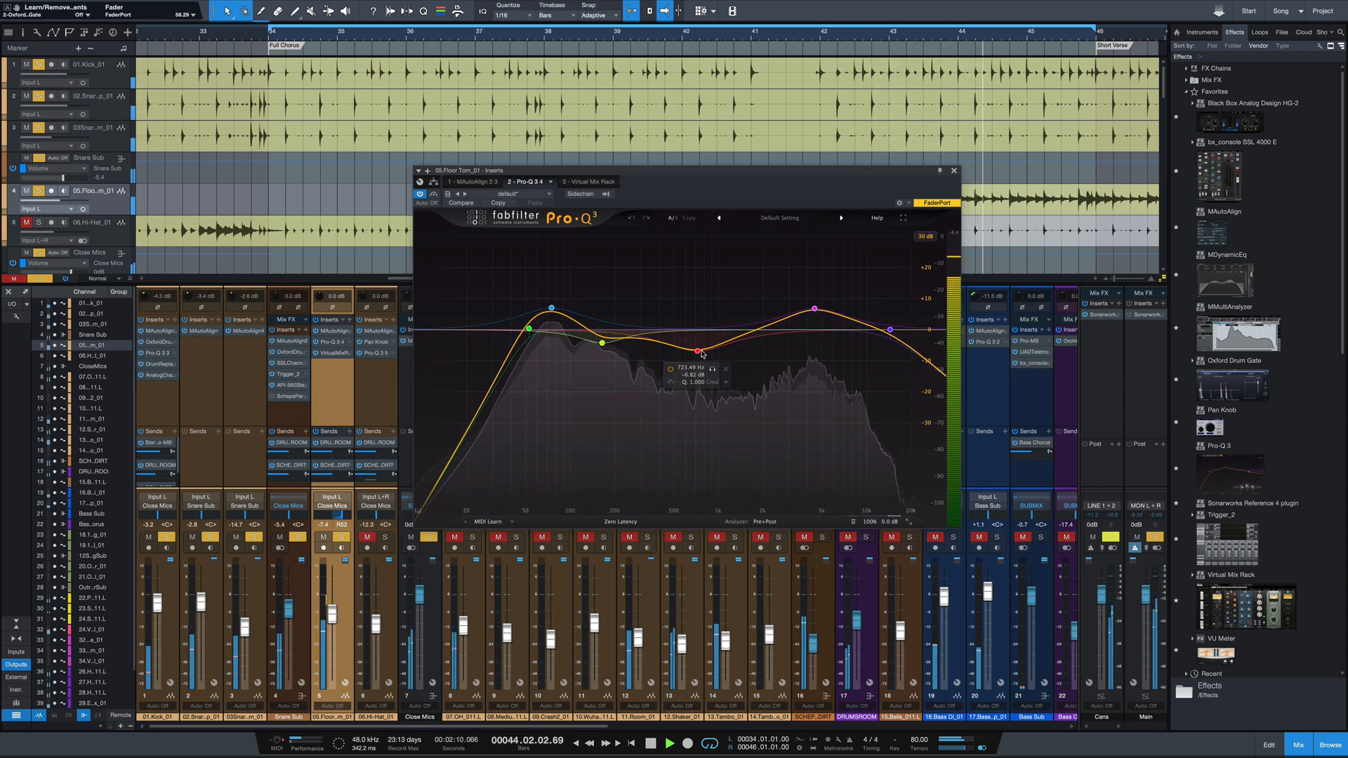
# Open Virtual Mix Rack on the floor tom, compare its FG-401 compression active and bypassed during playback, and close it left active
pyautogui.click(604, 183)
pyautogui.press('space')
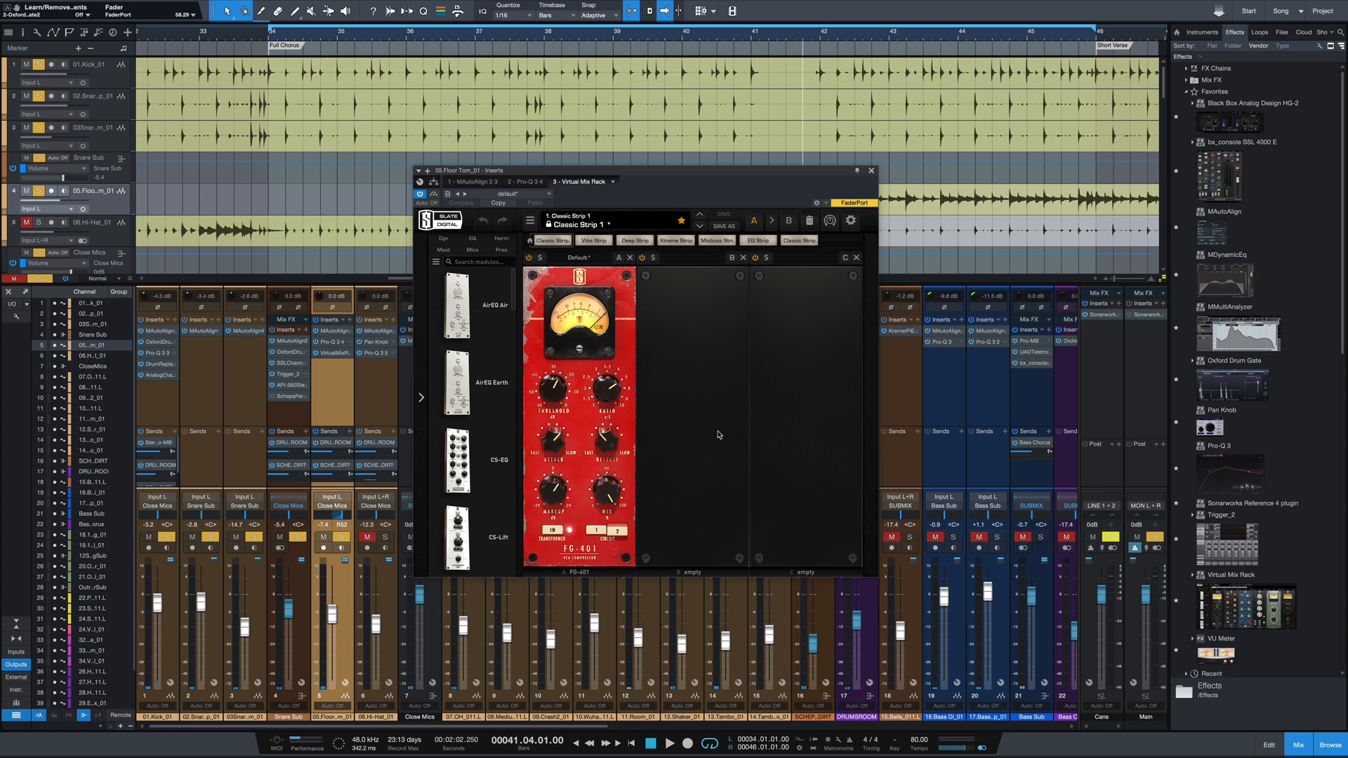
pyautogui.press('space')
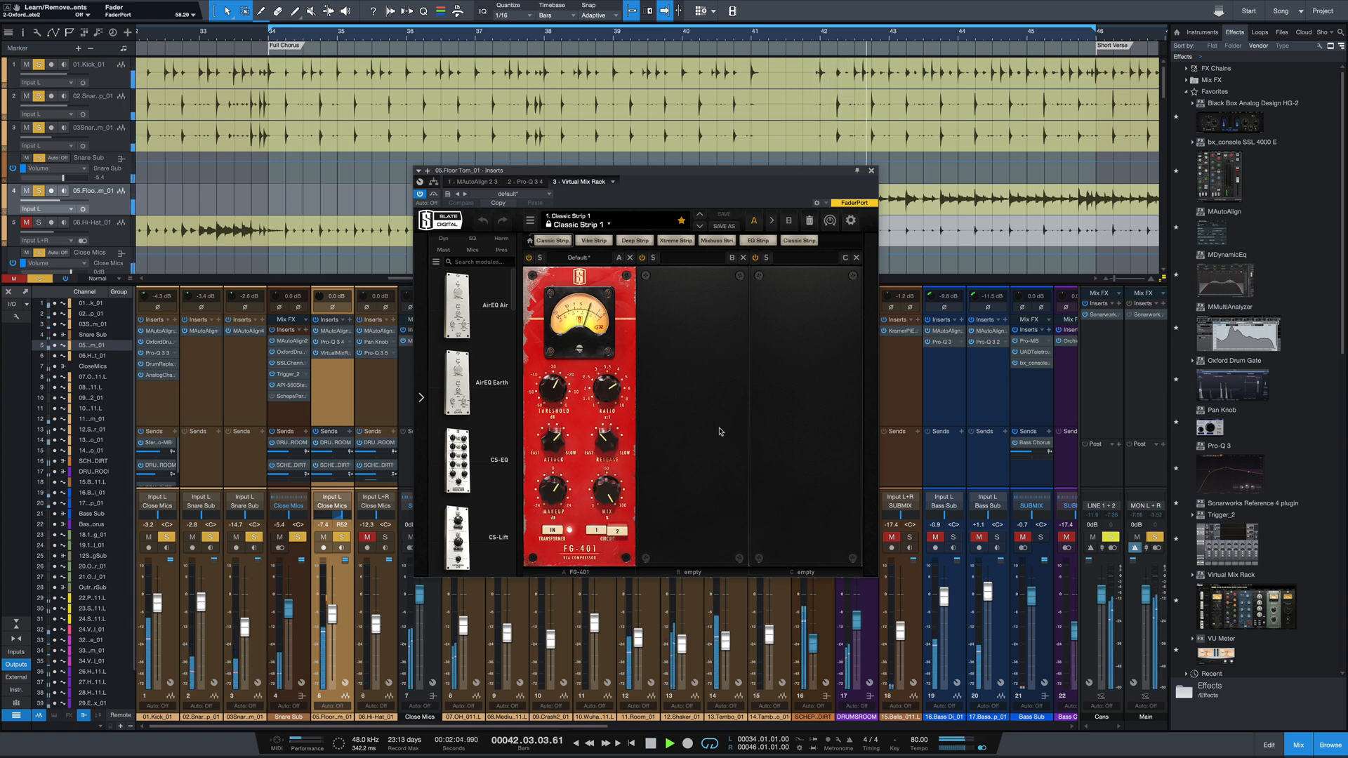
pyautogui.click(434, 195)
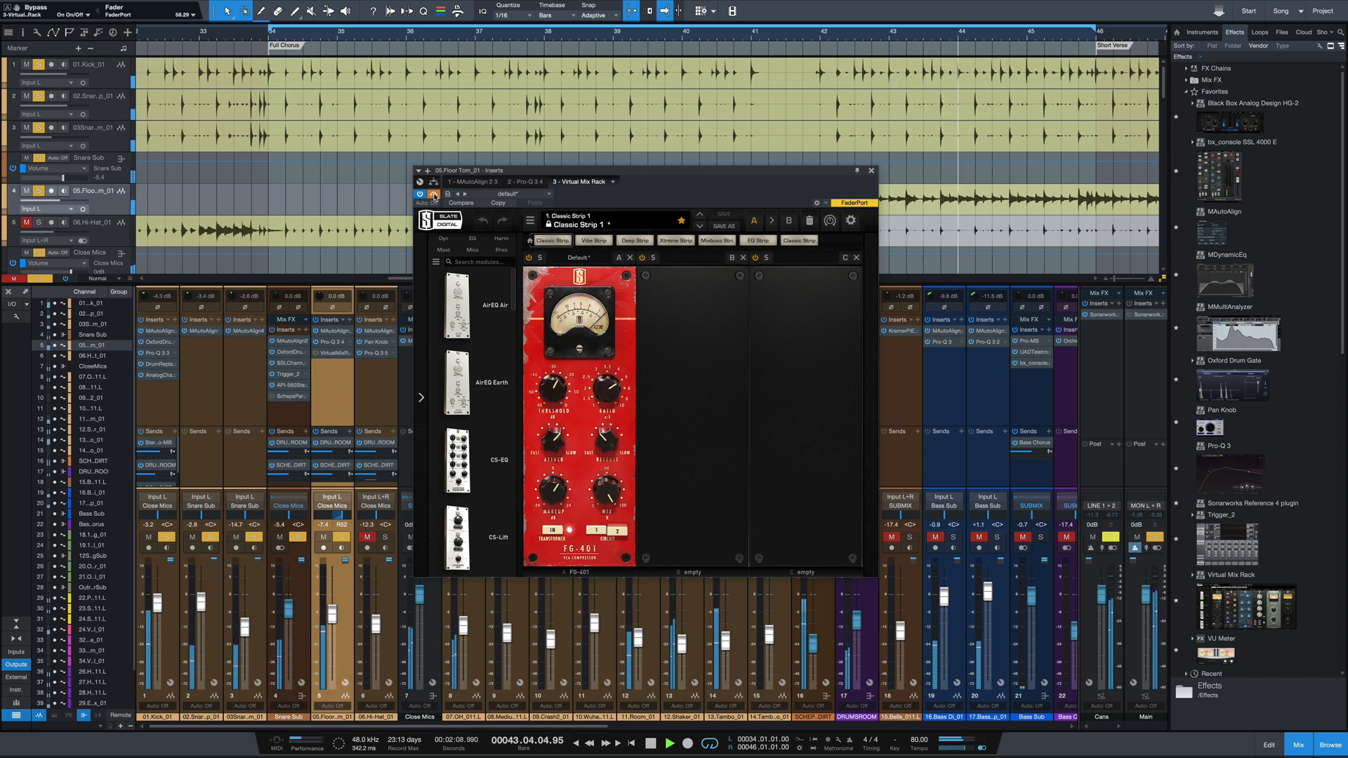
pyautogui.click(434, 195)
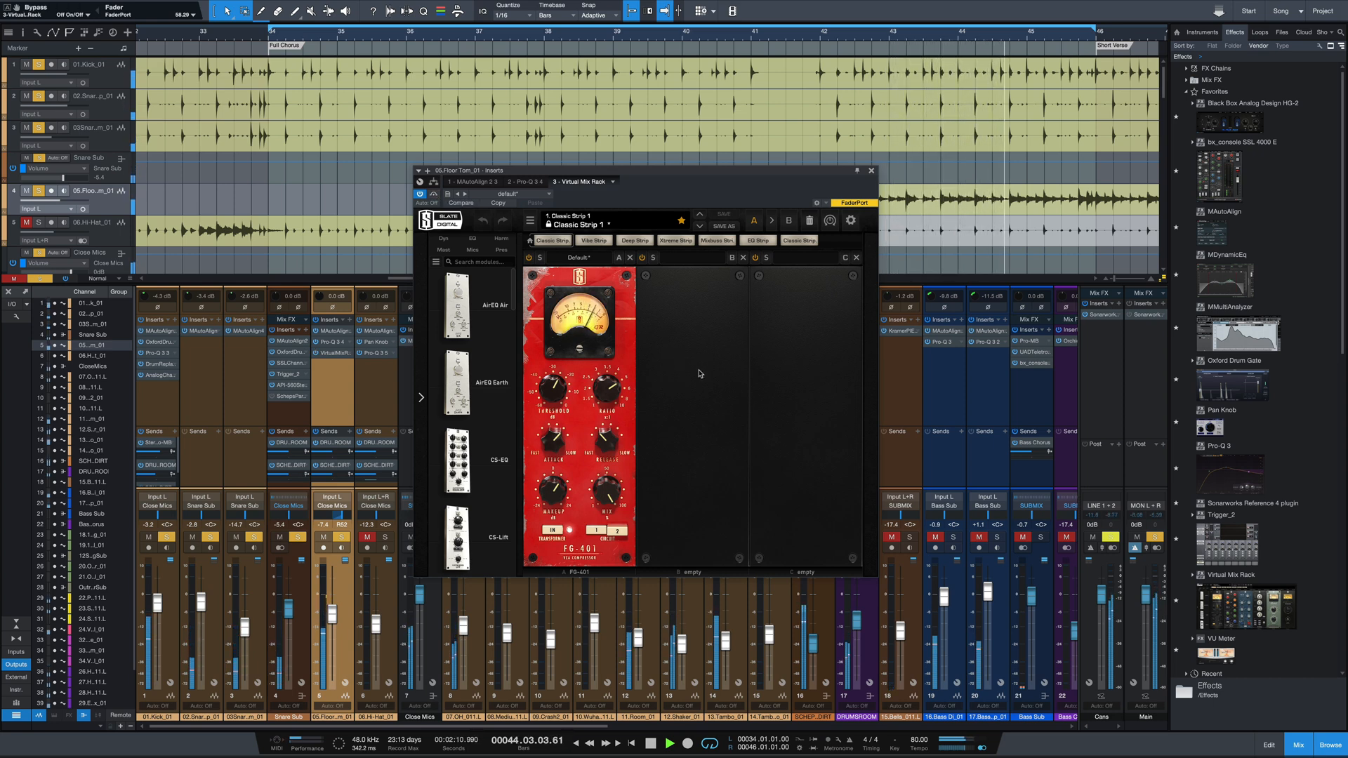
pyautogui.press('space')
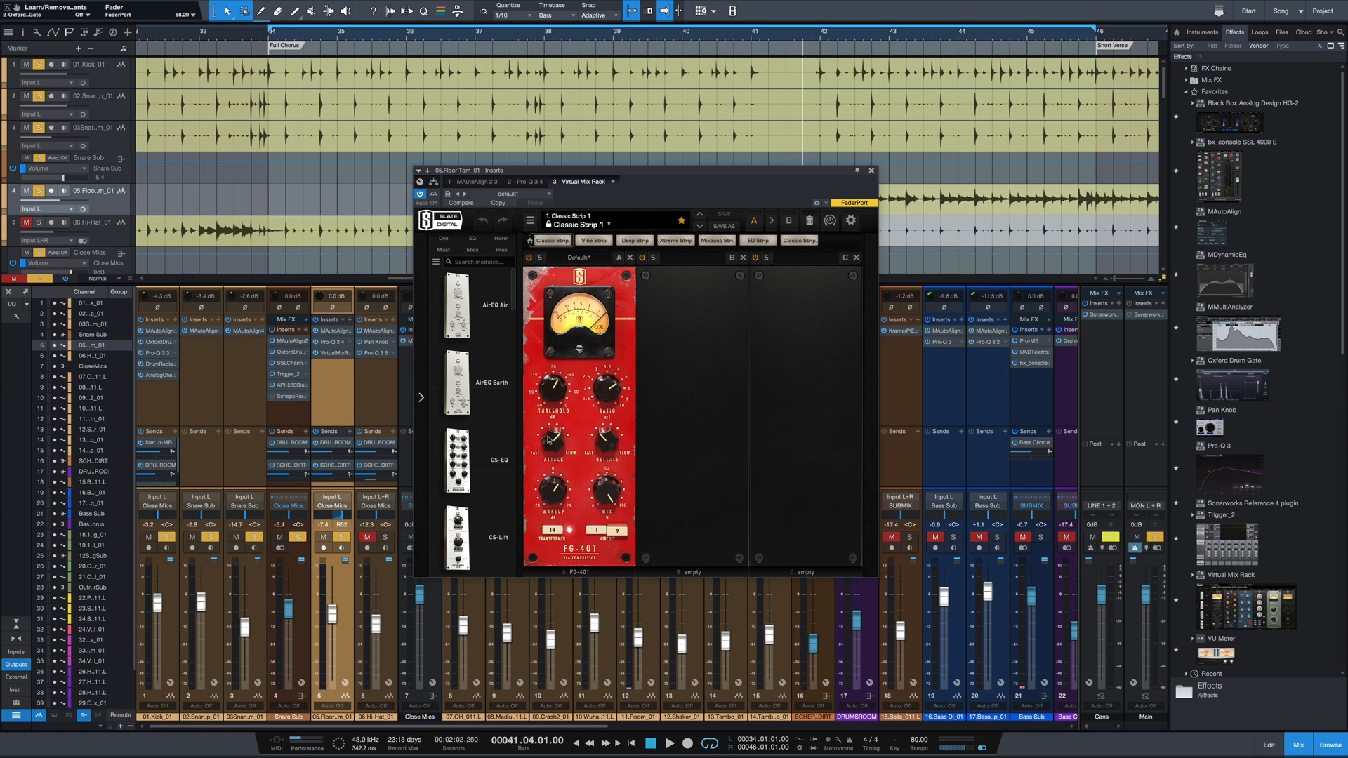
pyautogui.click(871, 171)
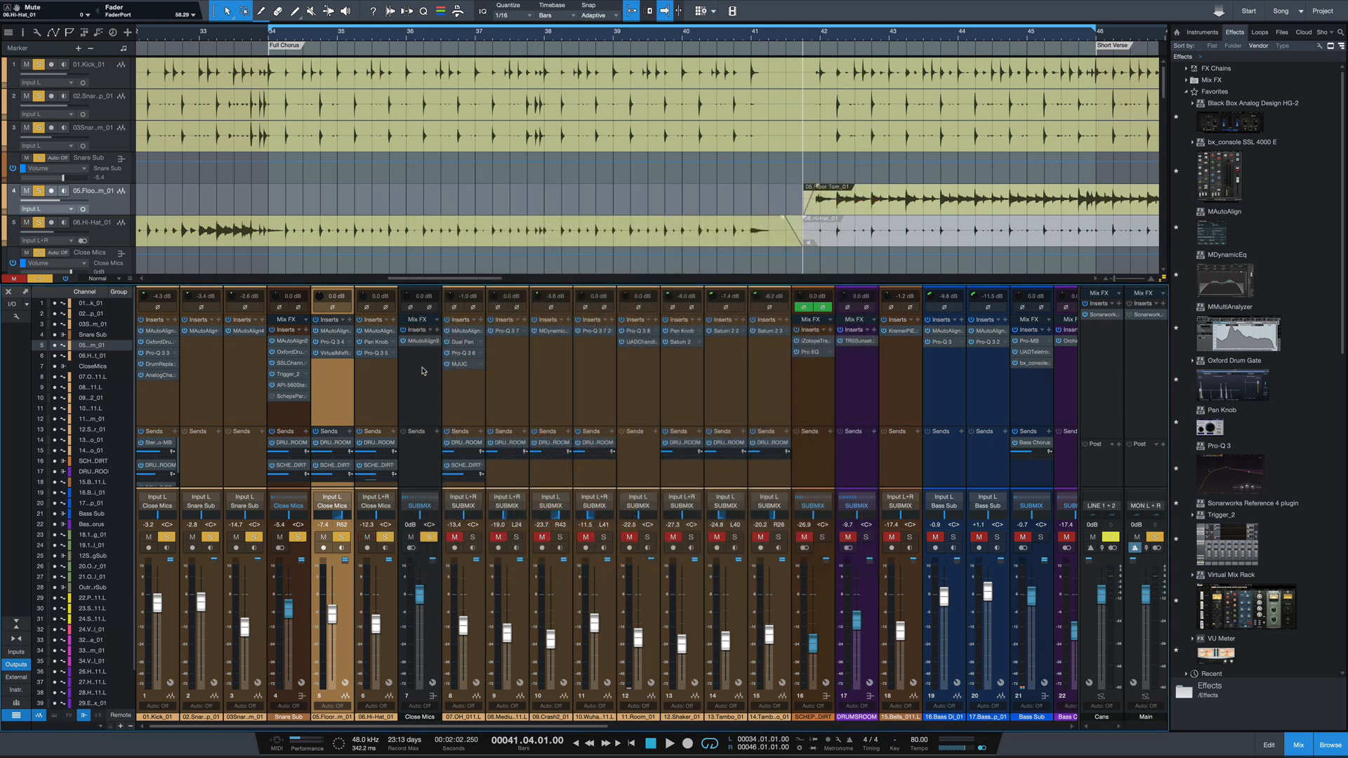
# Inspect the hi-hat channel's MAutoAlign, Pan Knob and Pro-Q 3 inserts in order
pyautogui.click(379, 330)
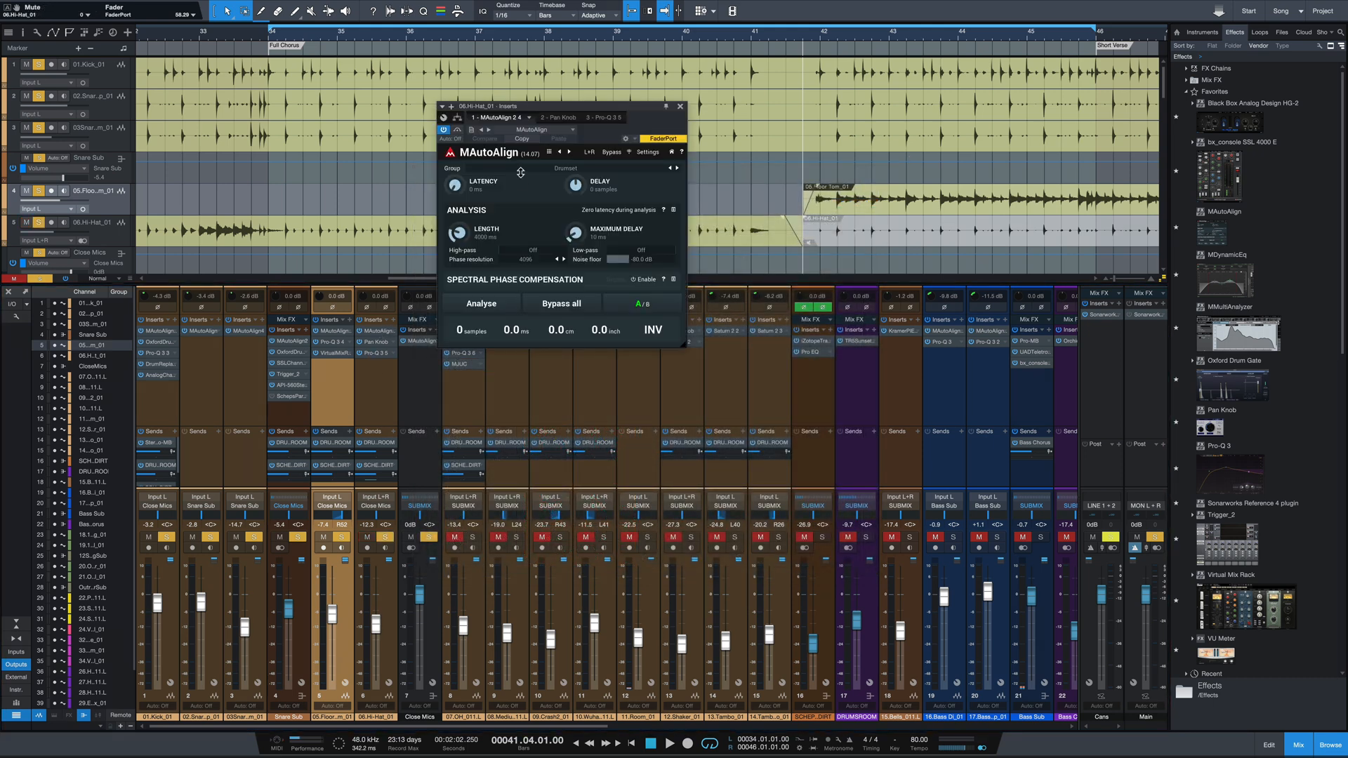
pyautogui.click(560, 118)
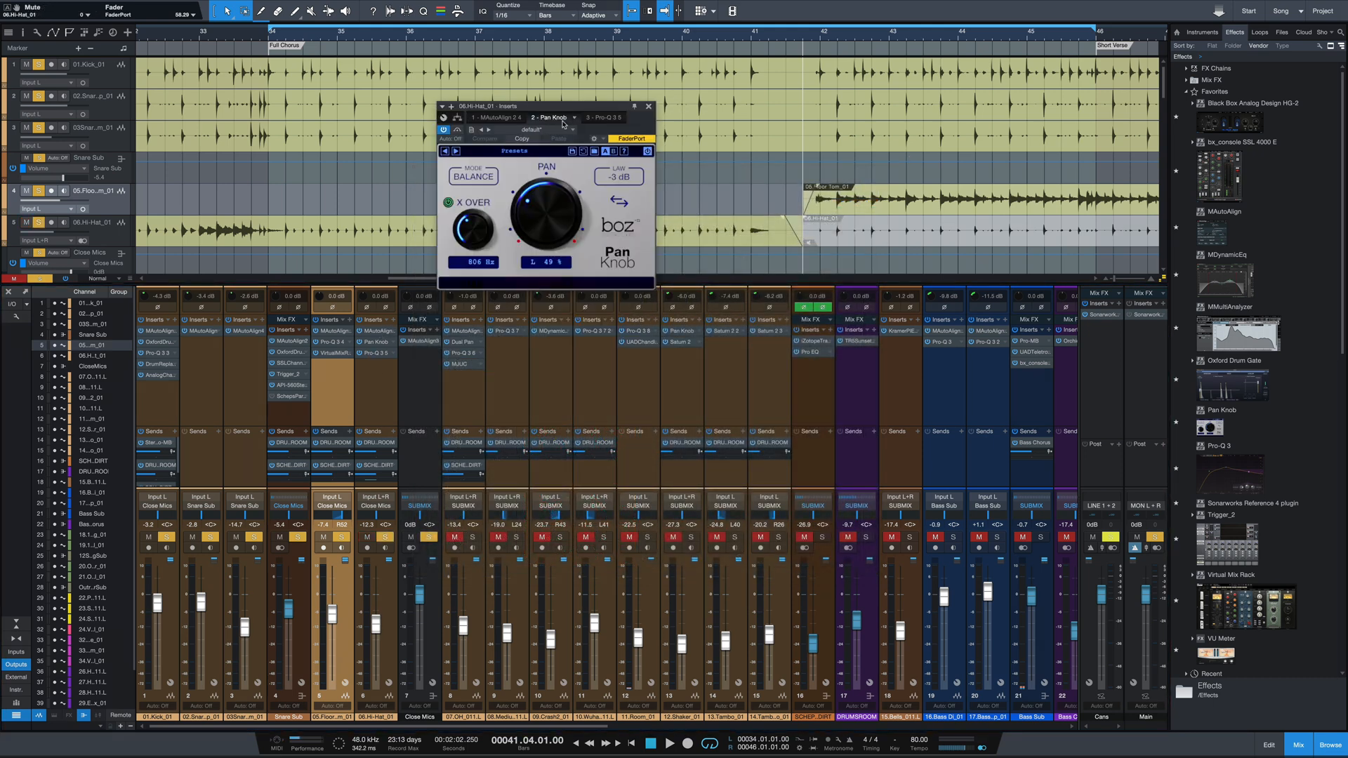
pyautogui.click(600, 118)
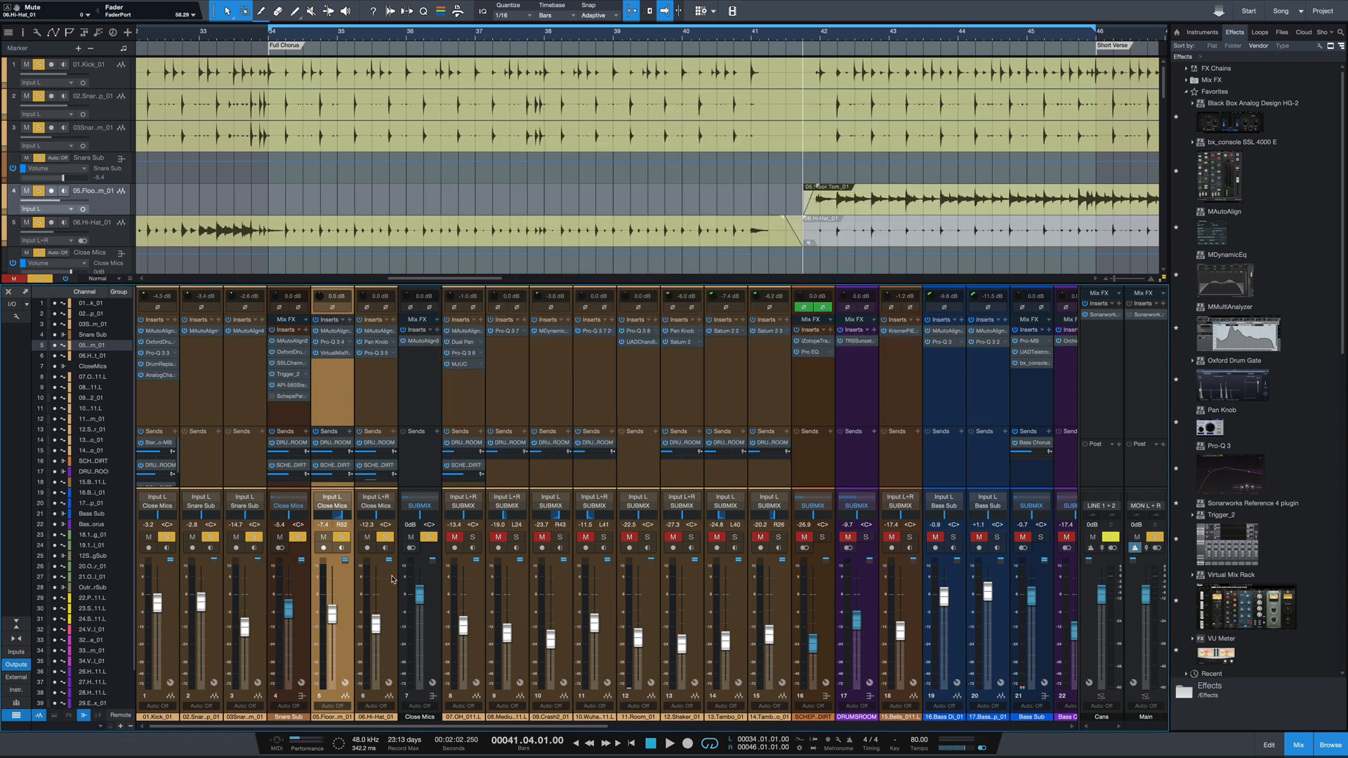
# Play the close mics with the hi-hat from bar 41 and again from the start of the Full Chorus
pyautogui.press('space')
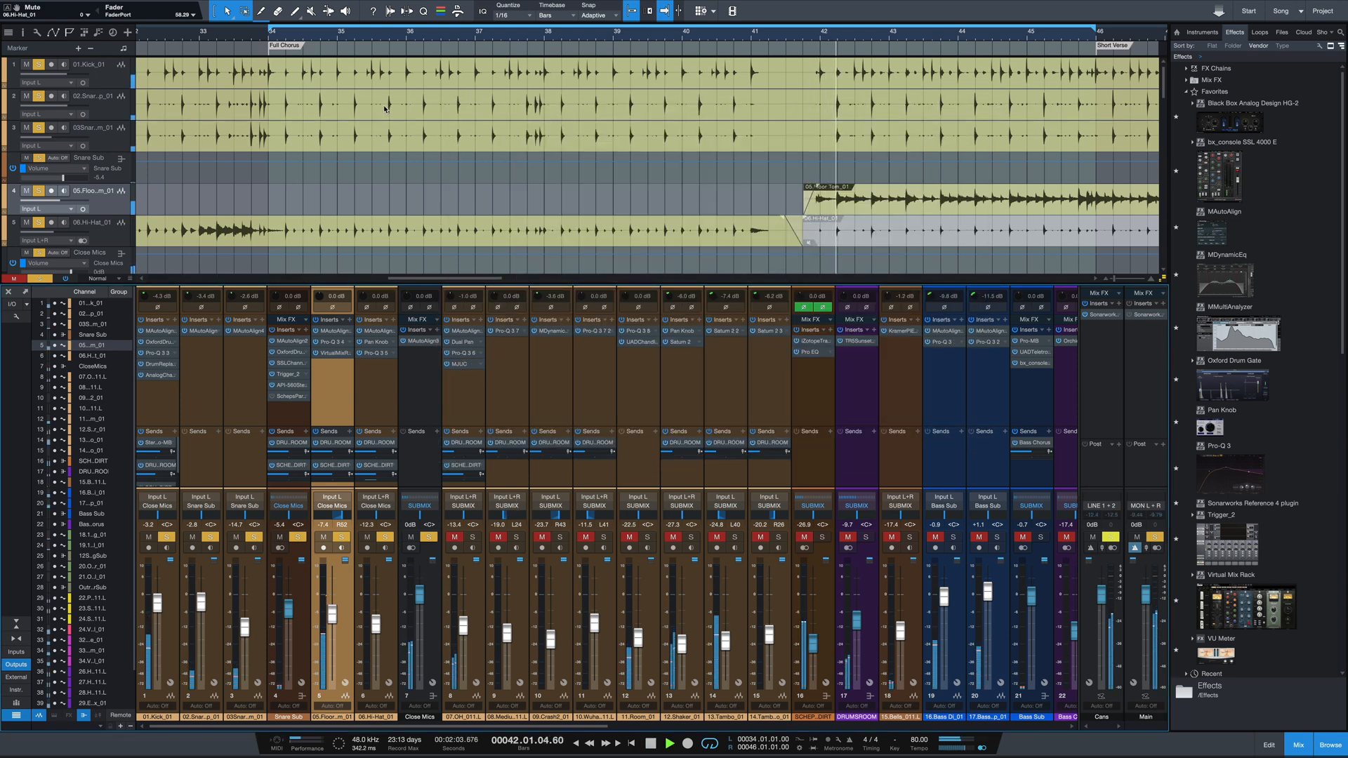
pyautogui.press('space')
pyautogui.click(272, 36)
pyautogui.press('space')
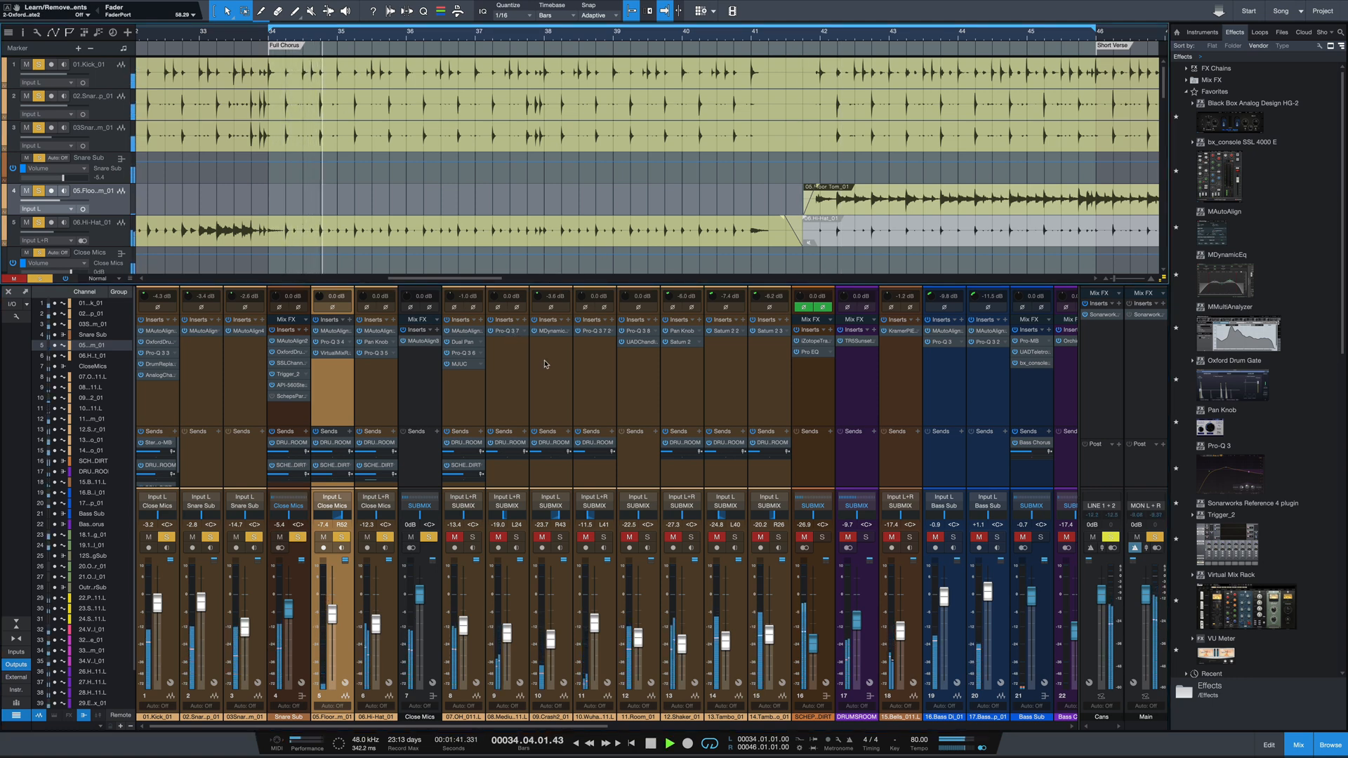
pyautogui.press('space')
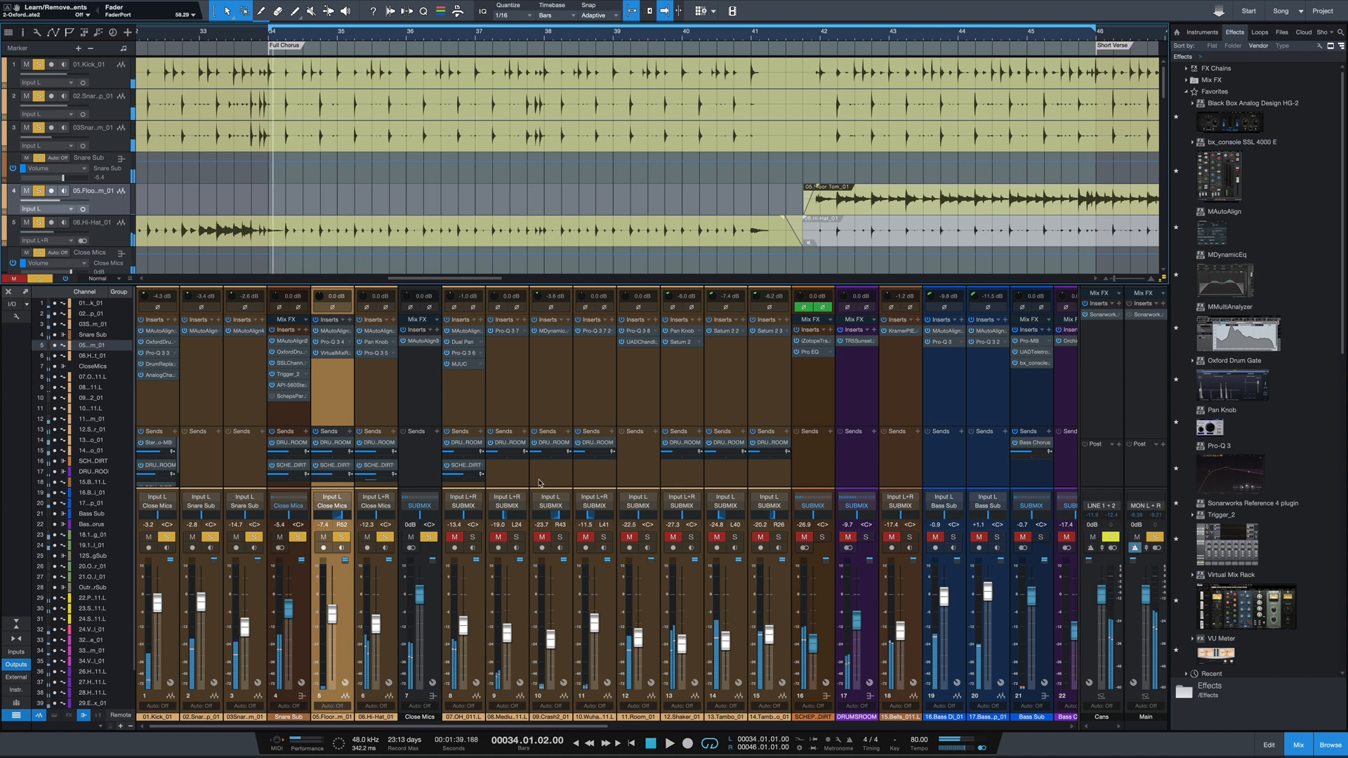
# Unmute and solo the 07.OH overhead channel and view its MAutoAlign, Dual Pan and Pro-Q 3 inserts
pyautogui.click(455, 537)
pyautogui.click(473, 537)
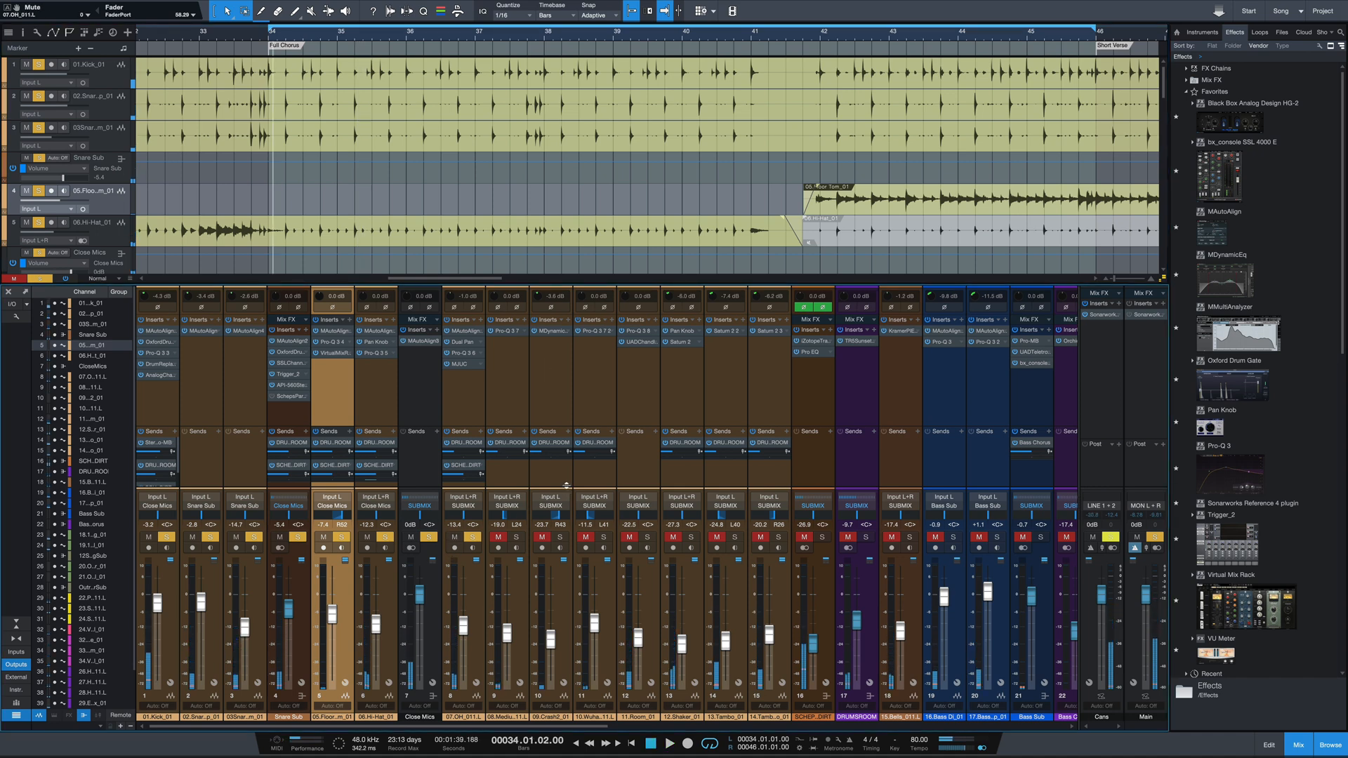
pyautogui.click(467, 331)
pyautogui.click(551, 118)
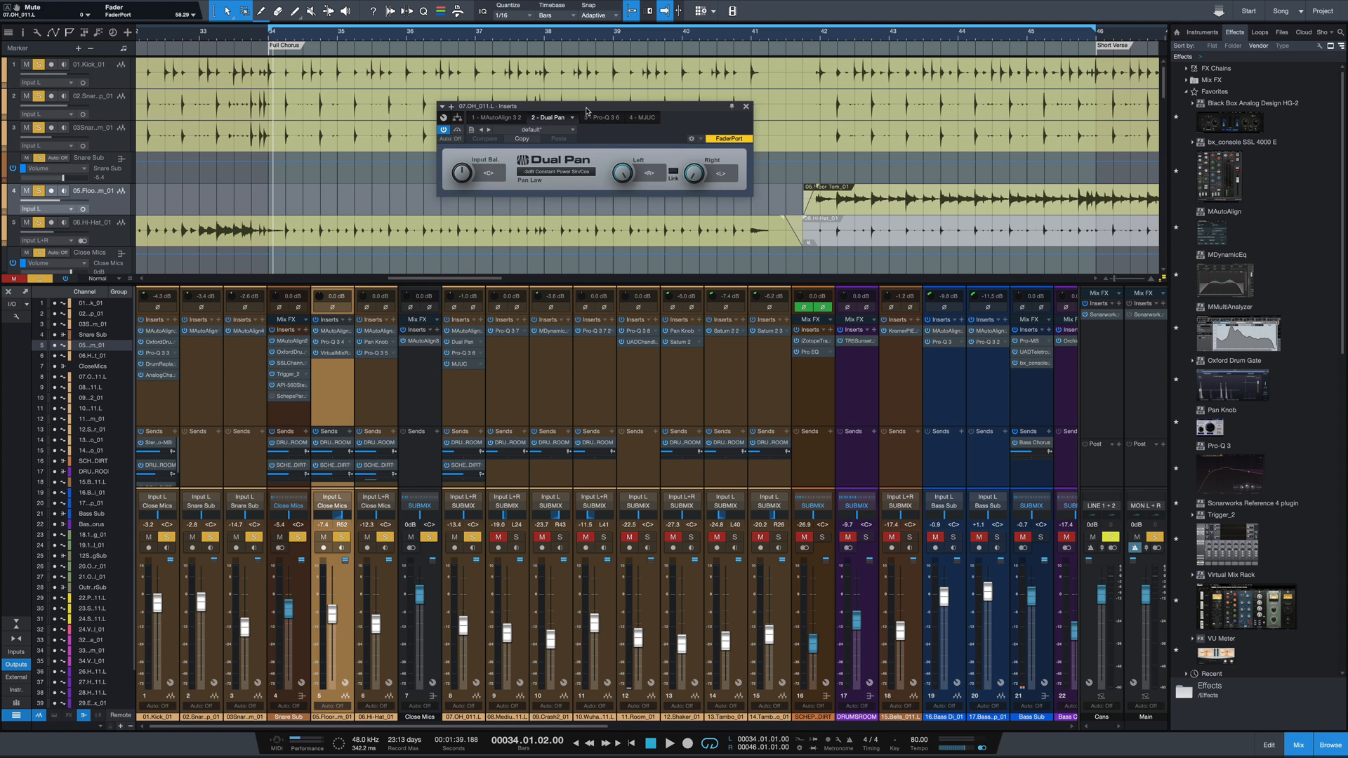
pyautogui.click(601, 118)
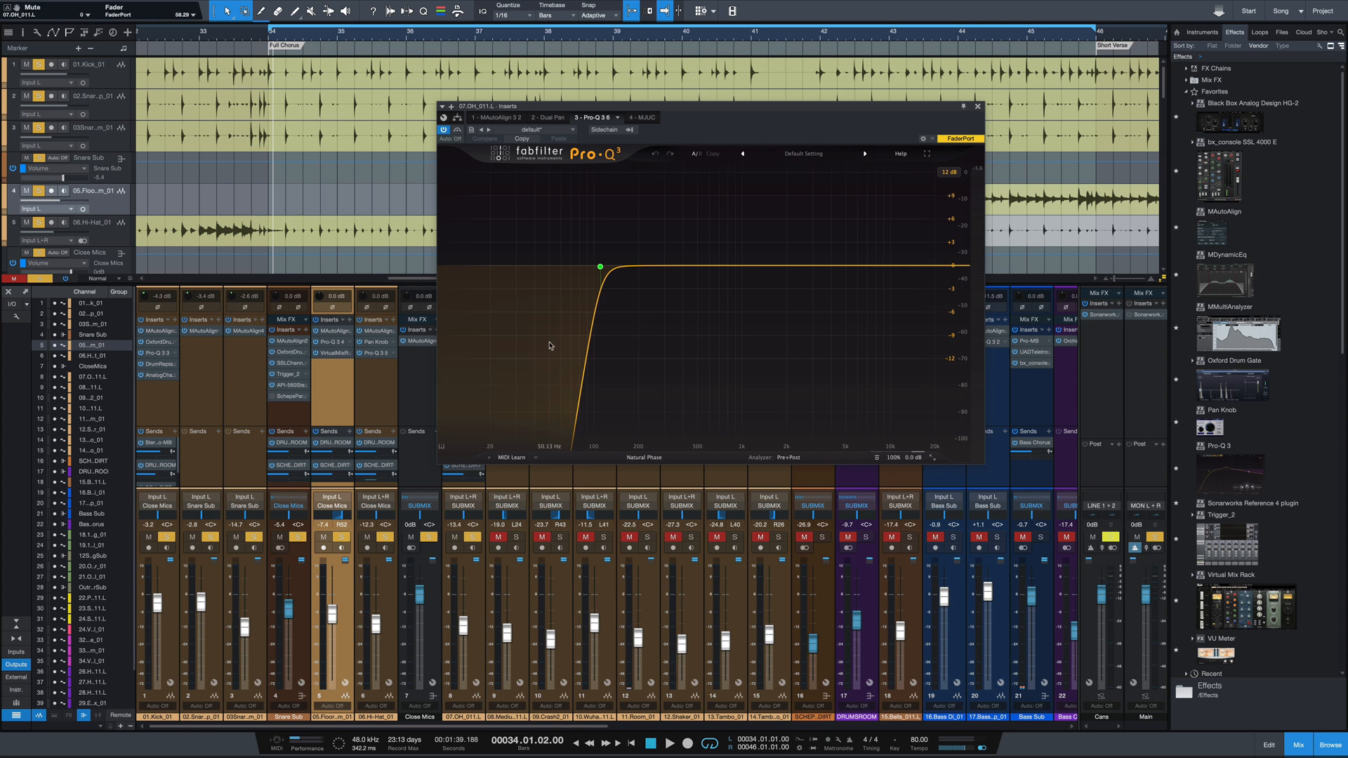
# Open MJUC on the overhead channel and play the start of the chorus through it
pyautogui.click(644, 119)
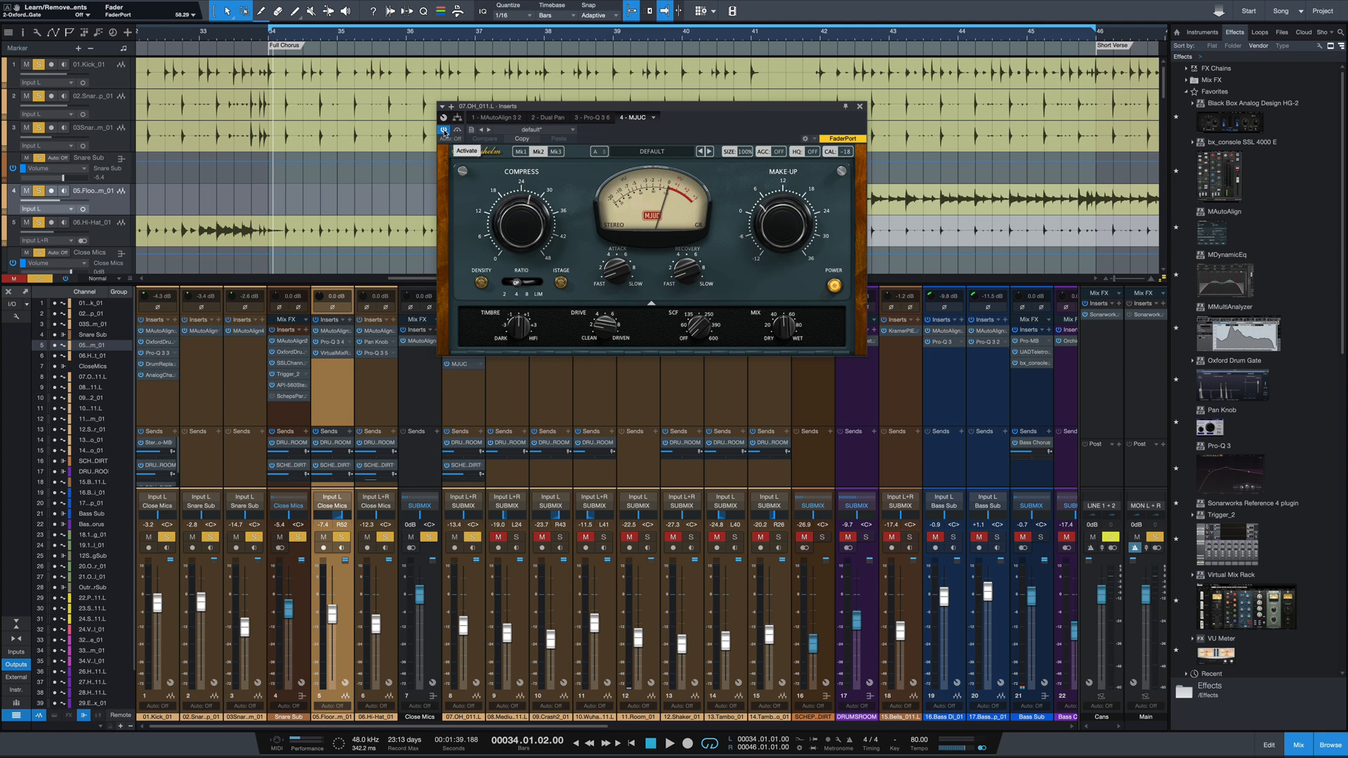
pyautogui.press('space')
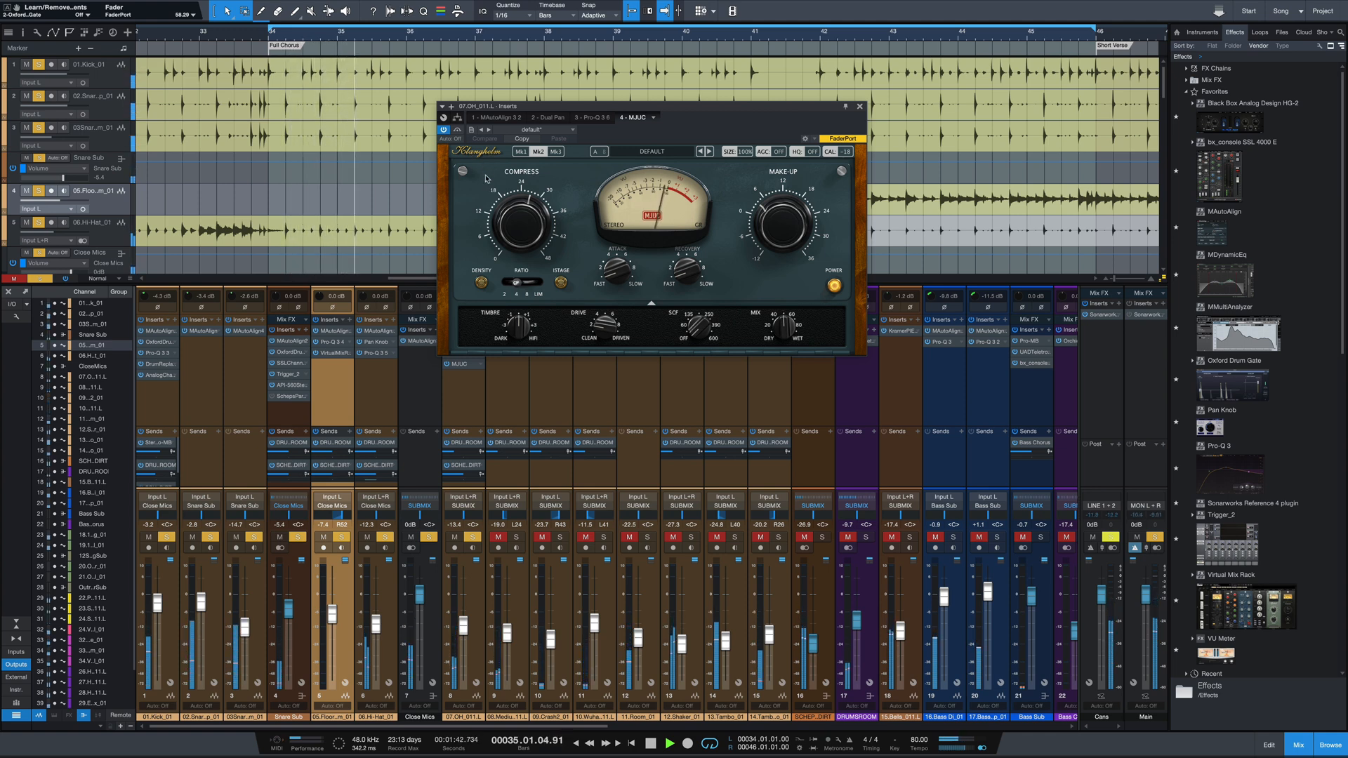
pyautogui.press('space')
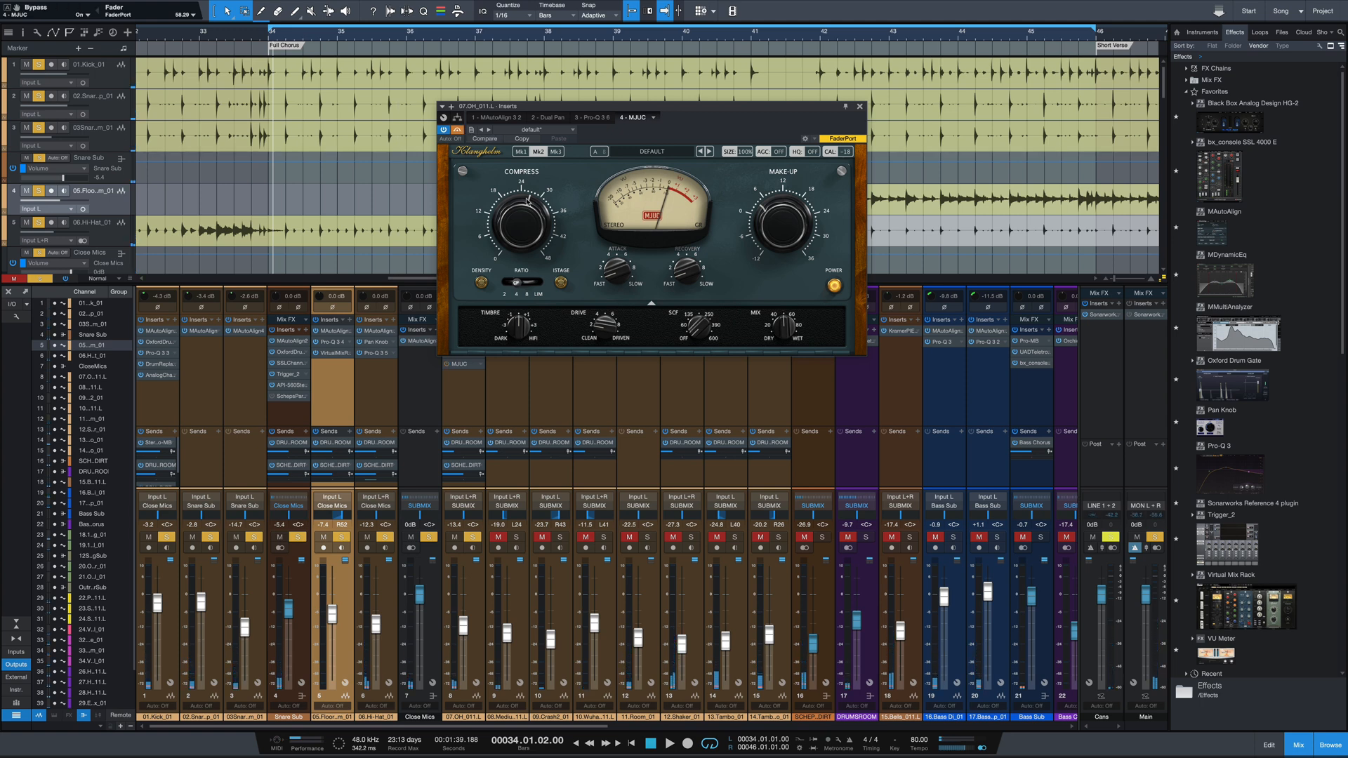
# Play the chorus with MJUC bypassed and active on the overheads to compare, leaving it active, and close its window
pyautogui.click(457, 129)
pyautogui.press('space')
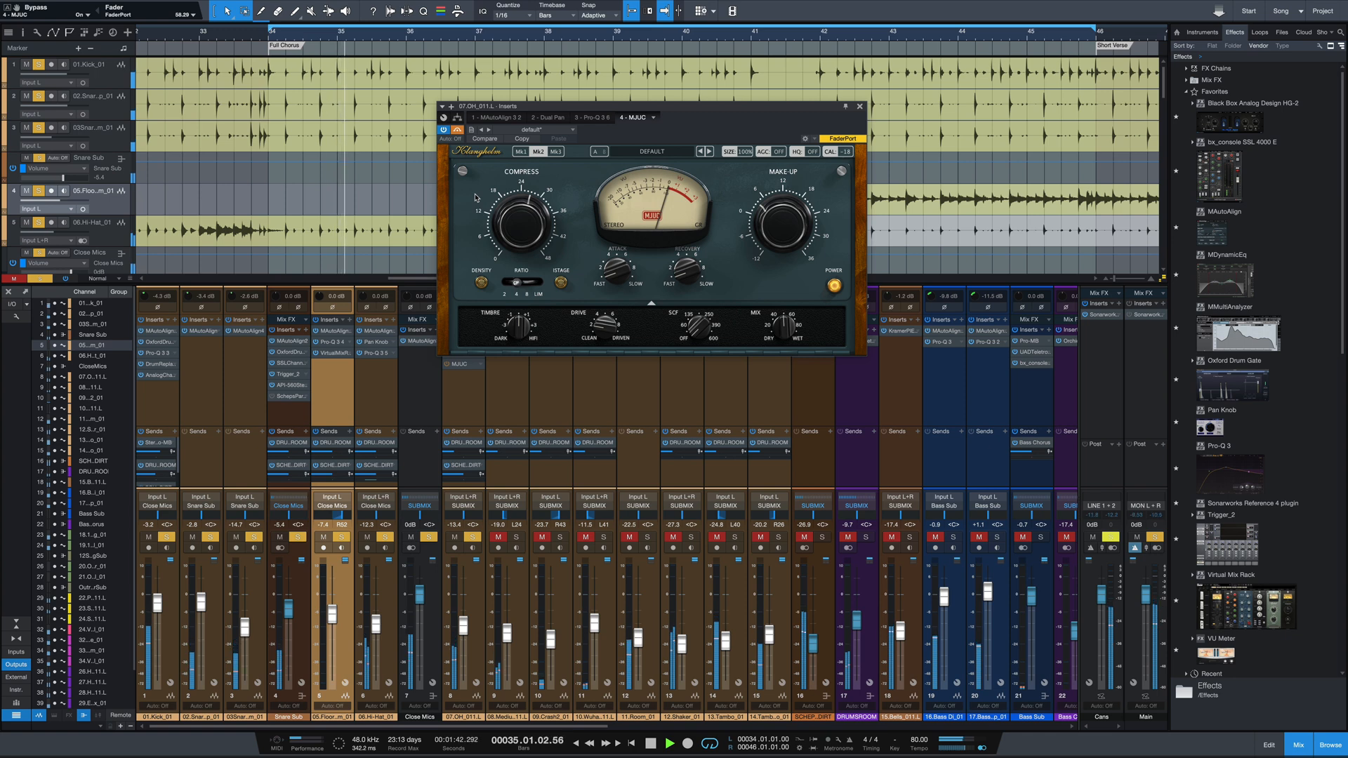
pyautogui.click(457, 131)
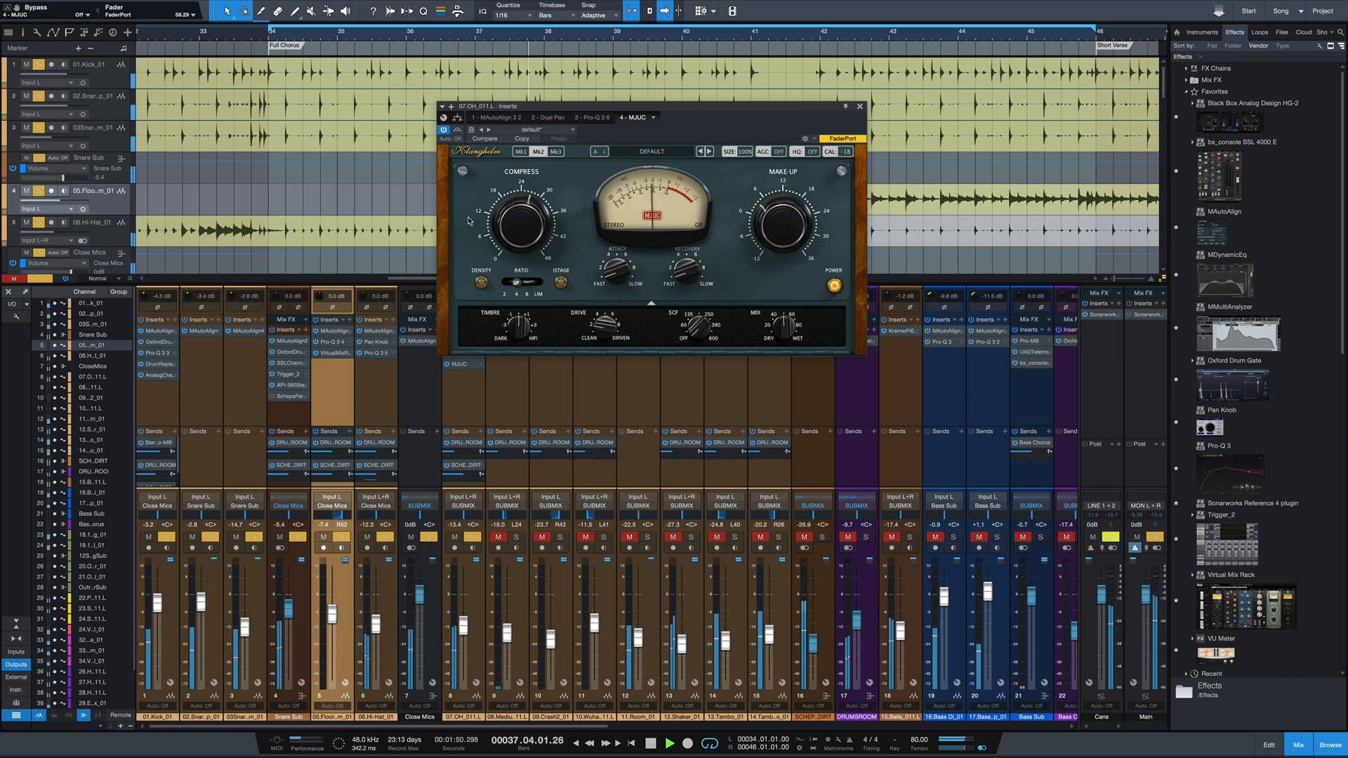
pyautogui.press('space')
pyautogui.click(859, 107)
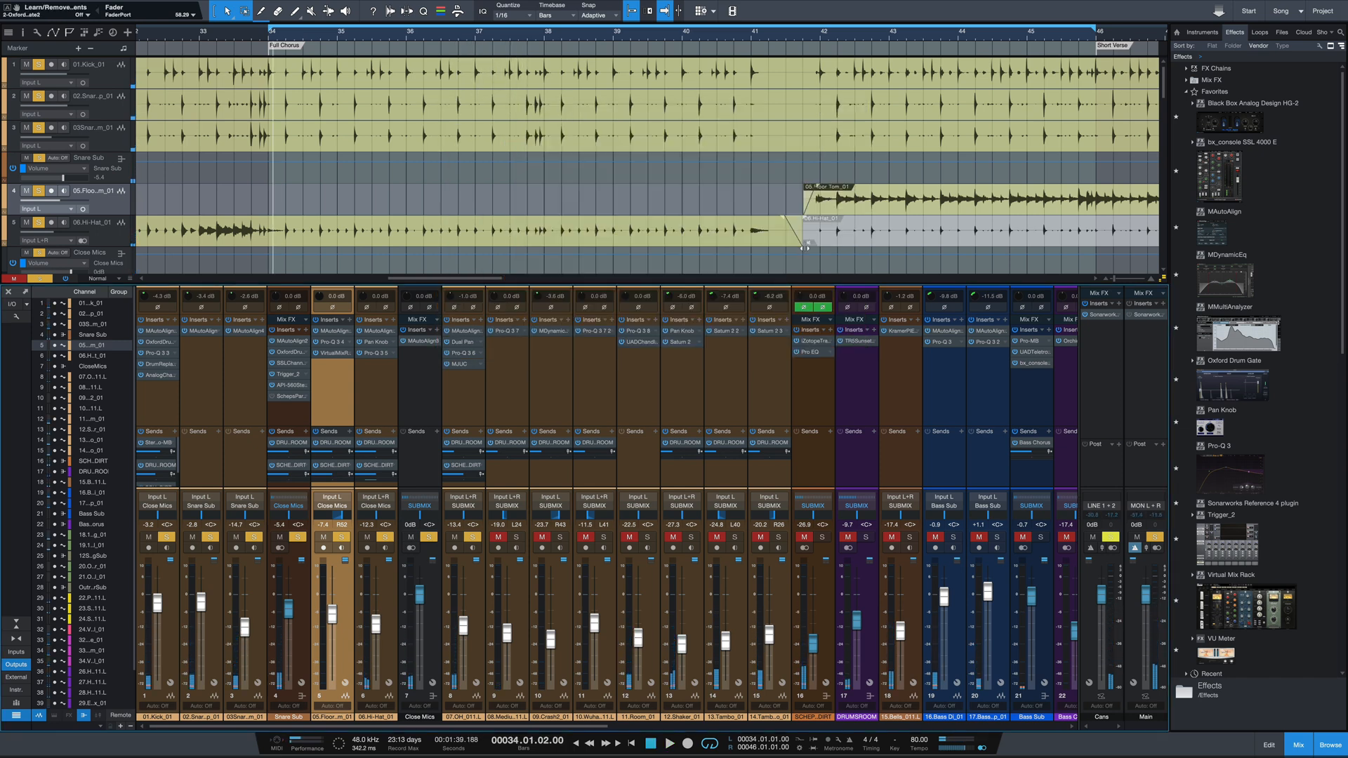
# Unmute and solo the 08 Medium Crash, 09.Crash2 and 10 Wuhan Splash channels together with the other drums
pyautogui.click(518, 536)
pyautogui.click(498, 536)
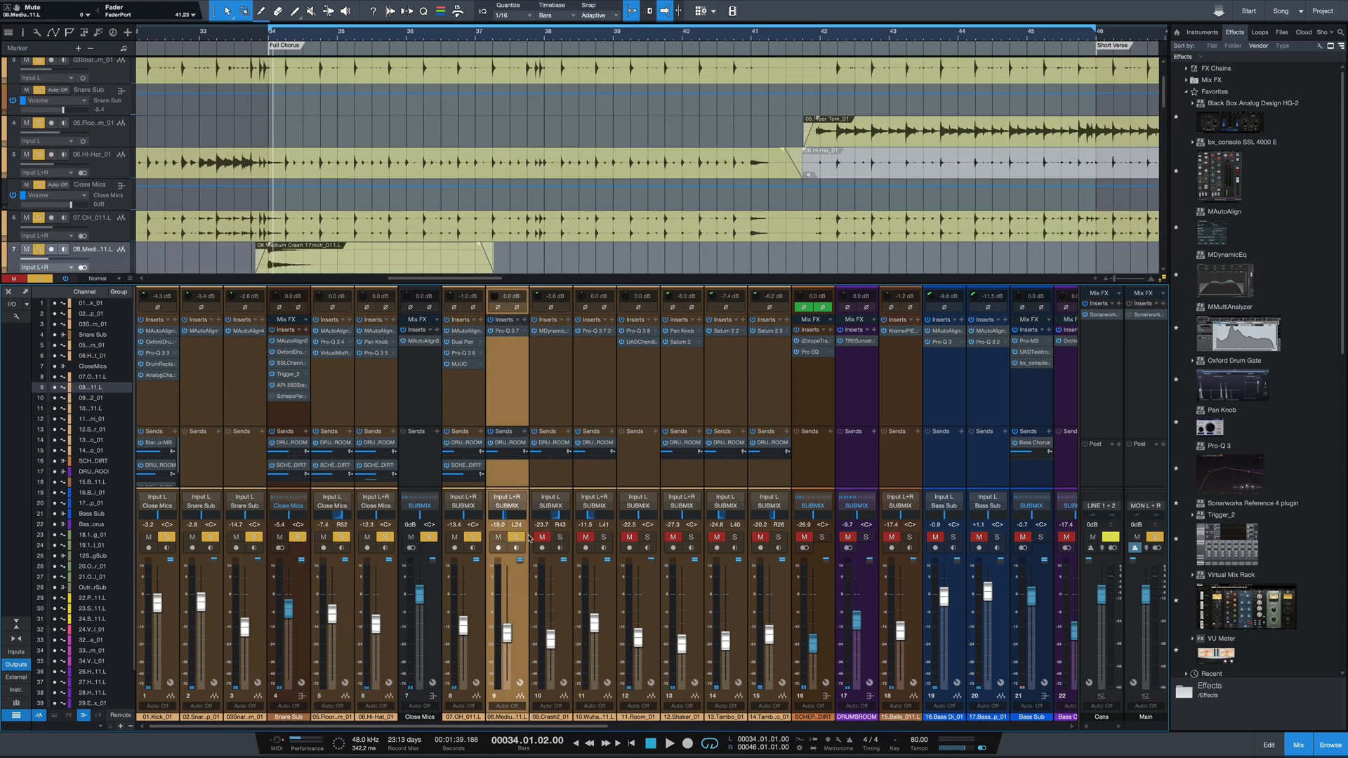
pyautogui.click(542, 536)
pyautogui.click(585, 536)
# View Pro-Q 3 on the medium crash, MDynamicEq on 09.Crash2 and Pro-Q 3 on the Wuhan splash, closing each window
pyautogui.click(507, 330)
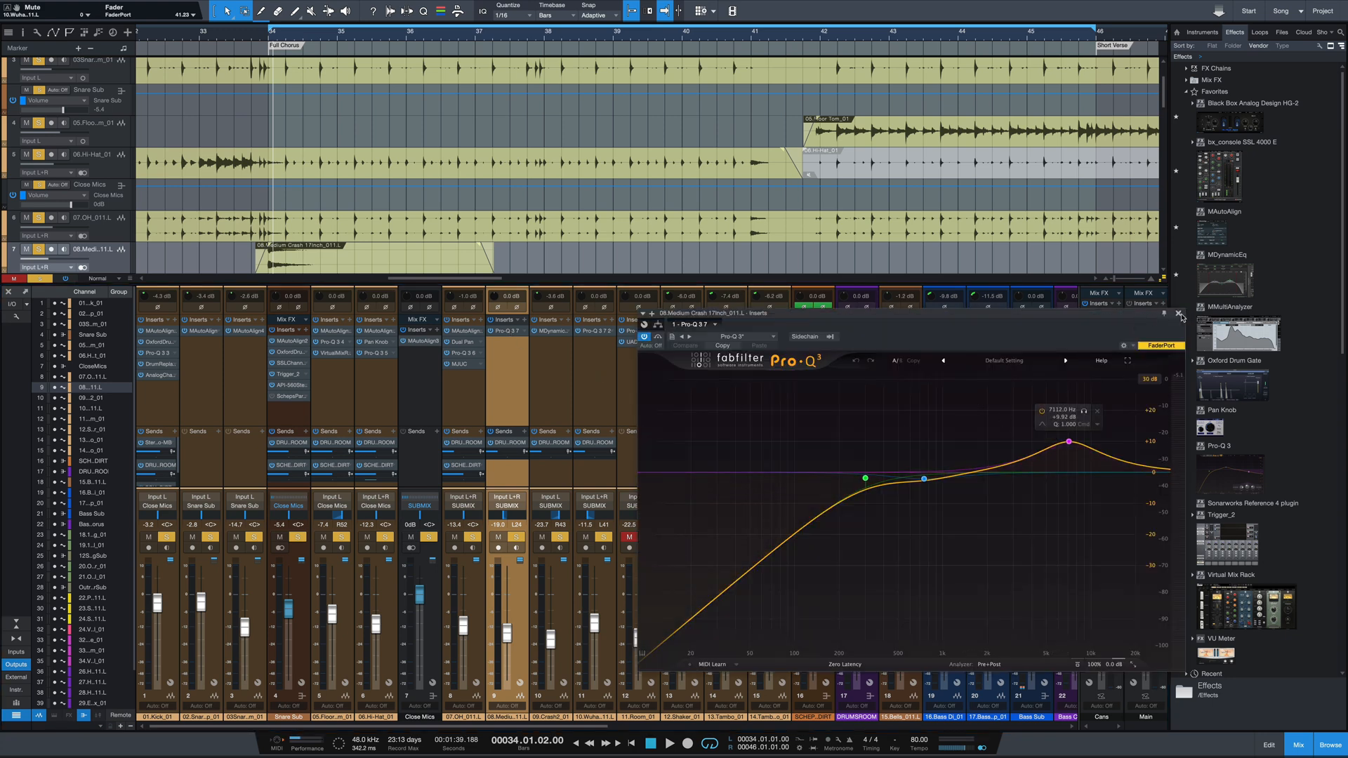
pyautogui.click(551, 333)
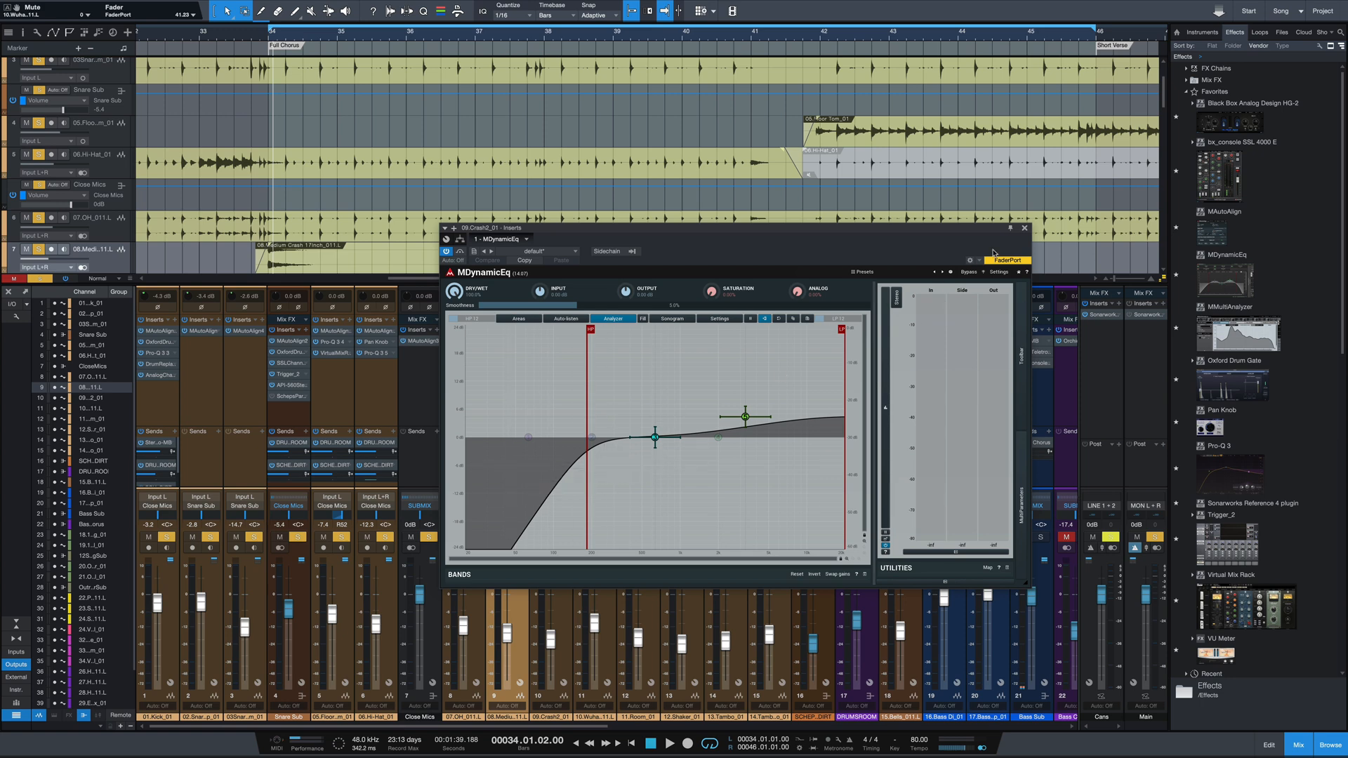
pyautogui.click(1025, 228)
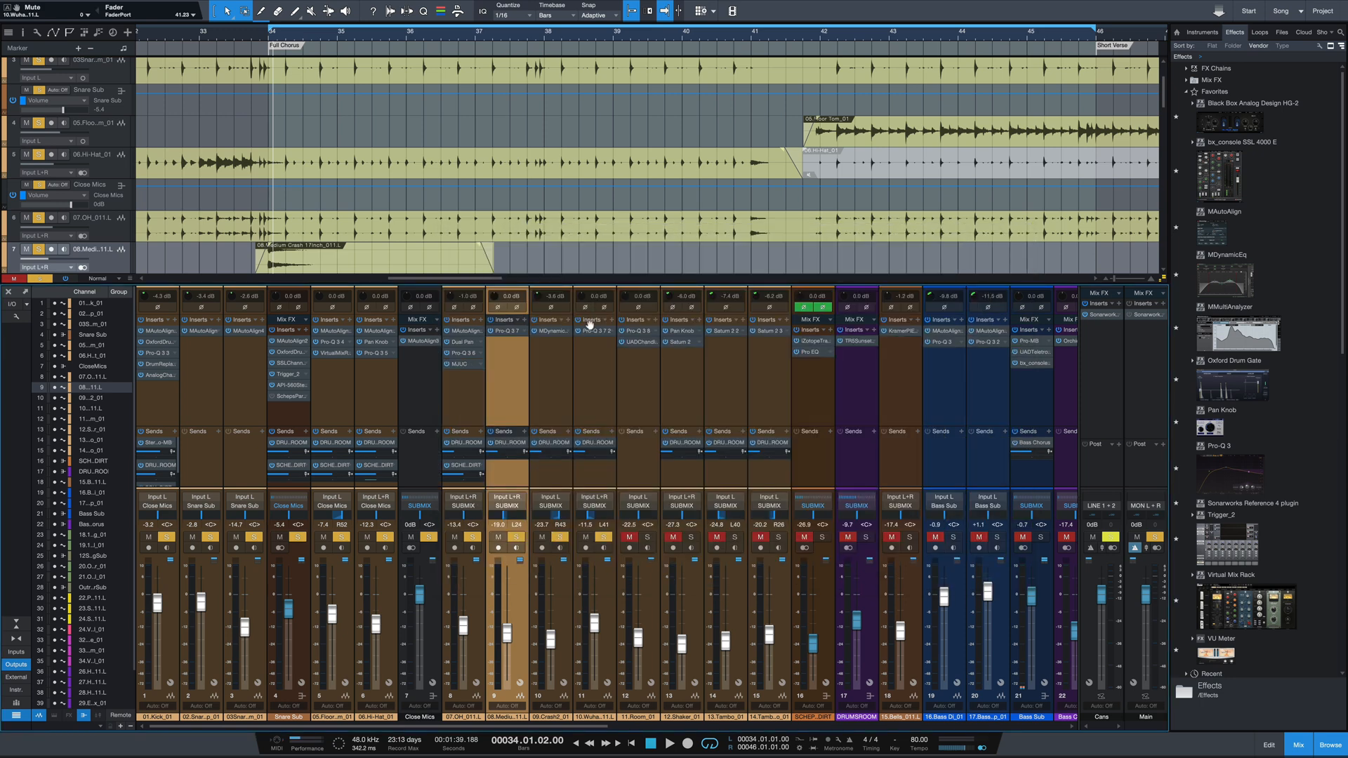
pyautogui.click(590, 333)
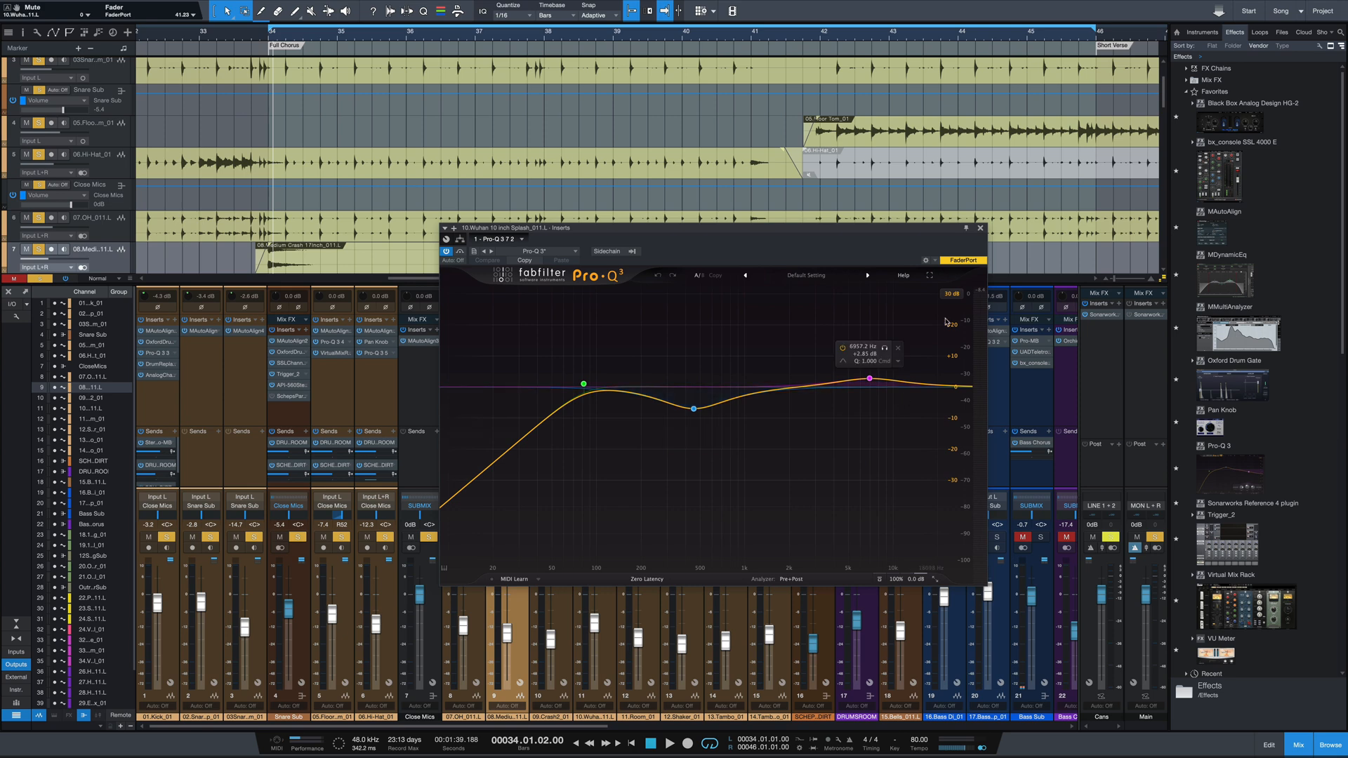
pyautogui.click(981, 229)
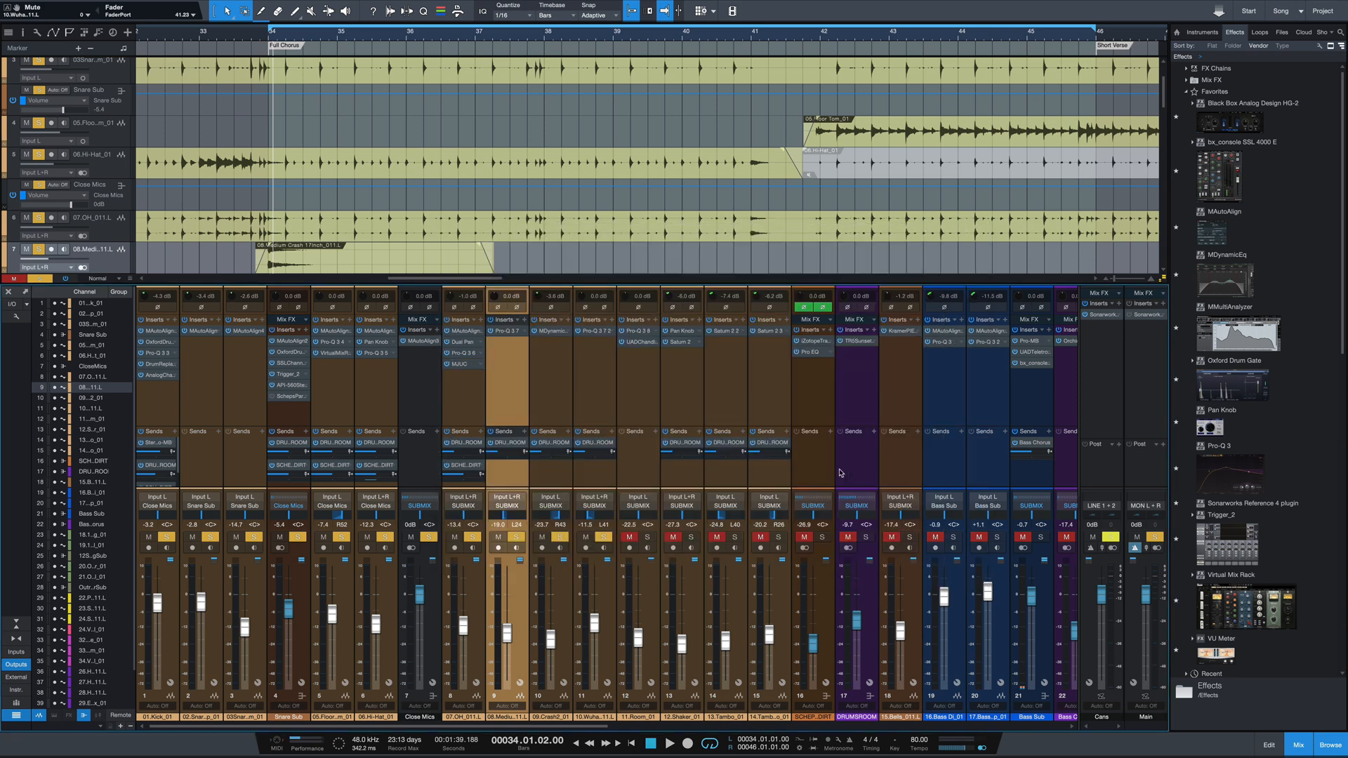
# Play the start of the Full Chorus with the crash and splash channels included
pyautogui.click(609, 601)
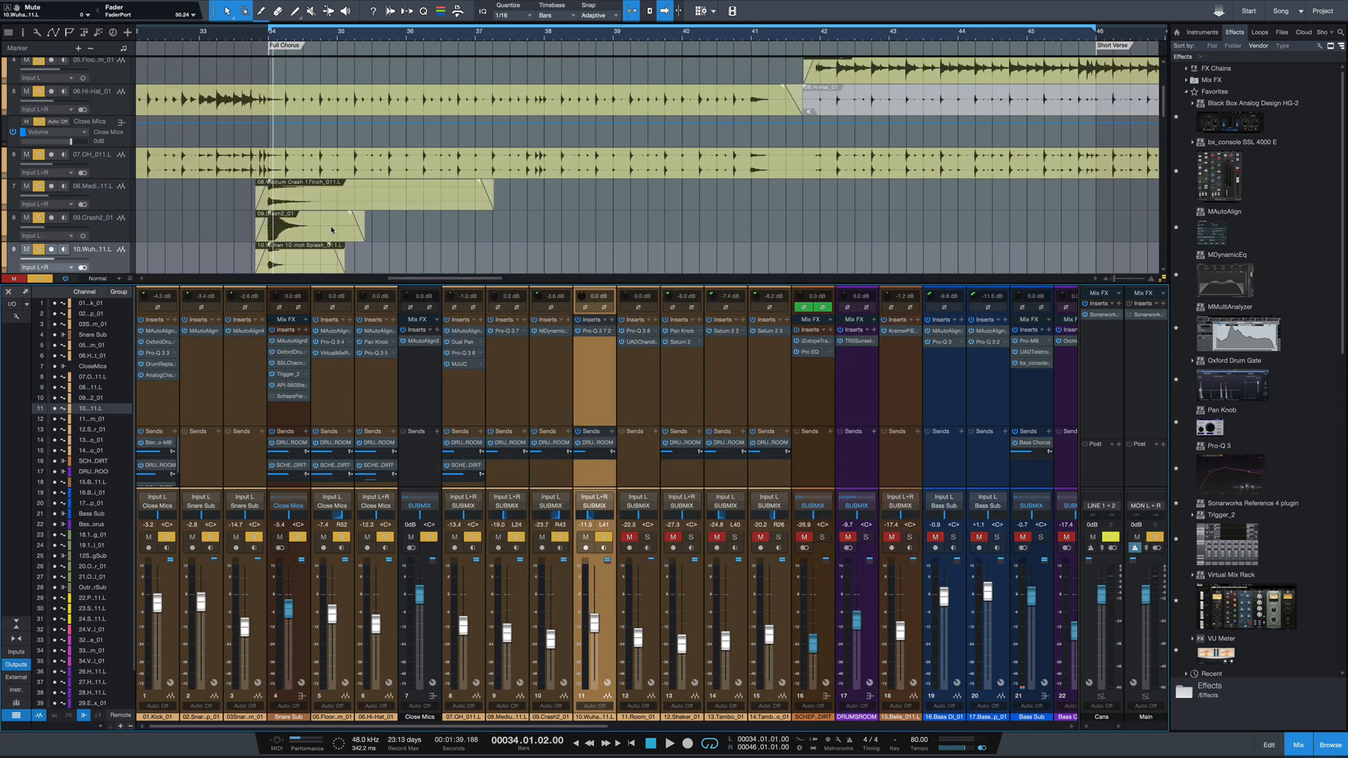
pyautogui.press('space')
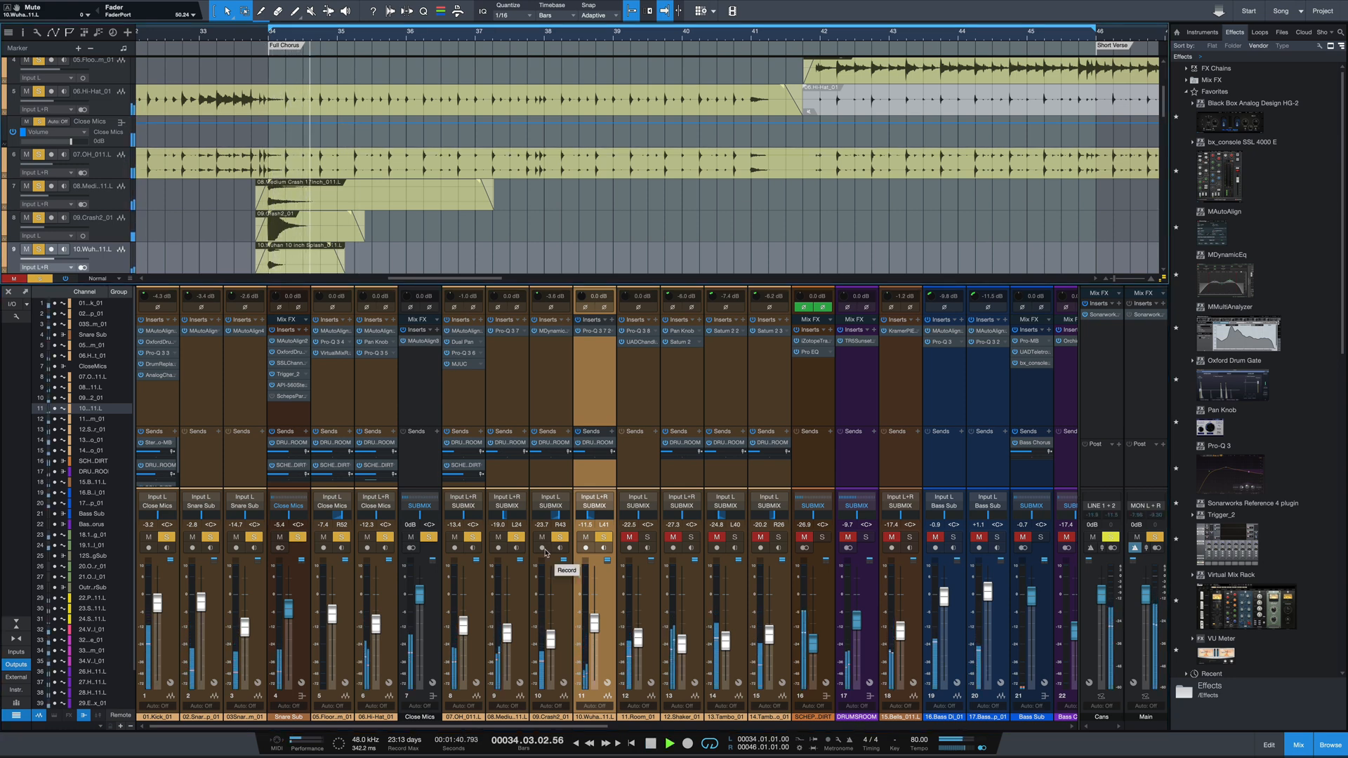
pyautogui.press('space')
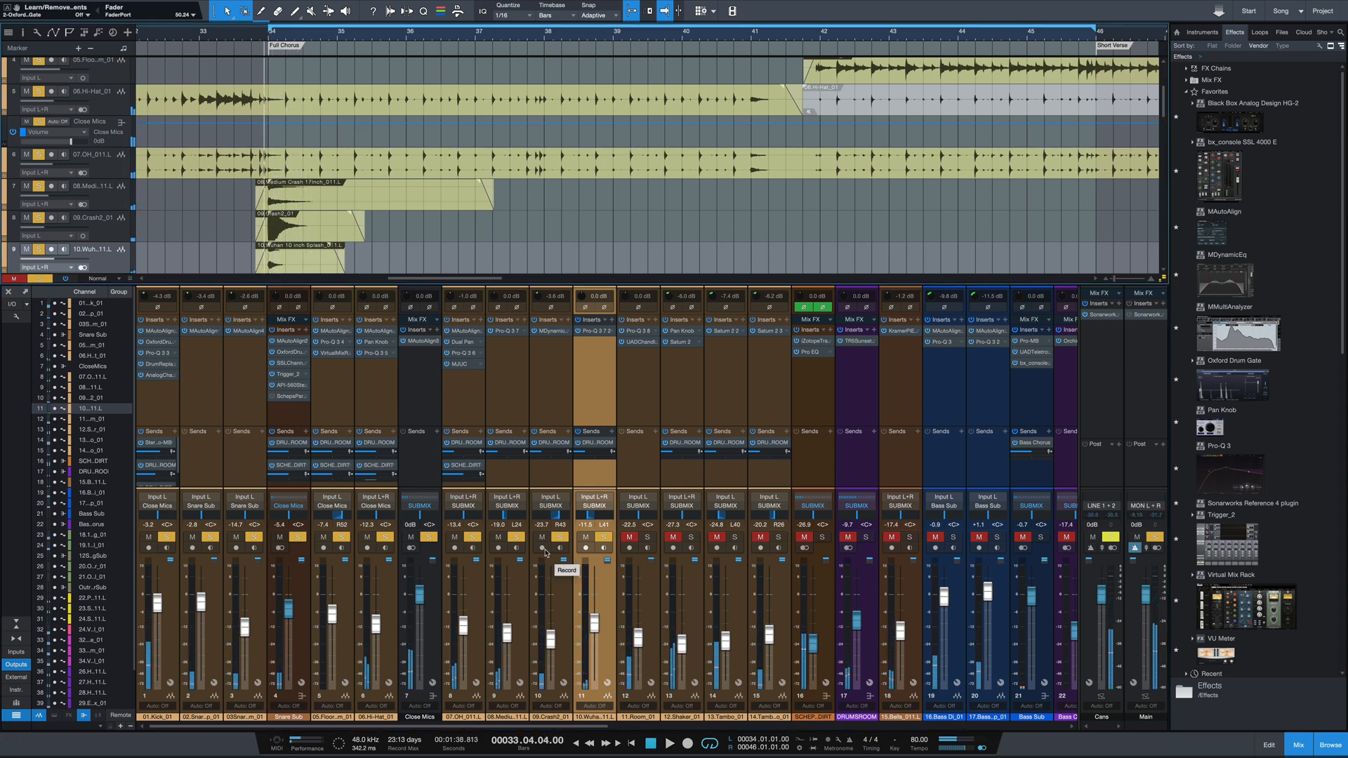
# Solo only 11.Room with its fader raised to about -0.9 dB, play the chorus and open its Pro-Q 3 insert
pyautogui.click(648, 595)
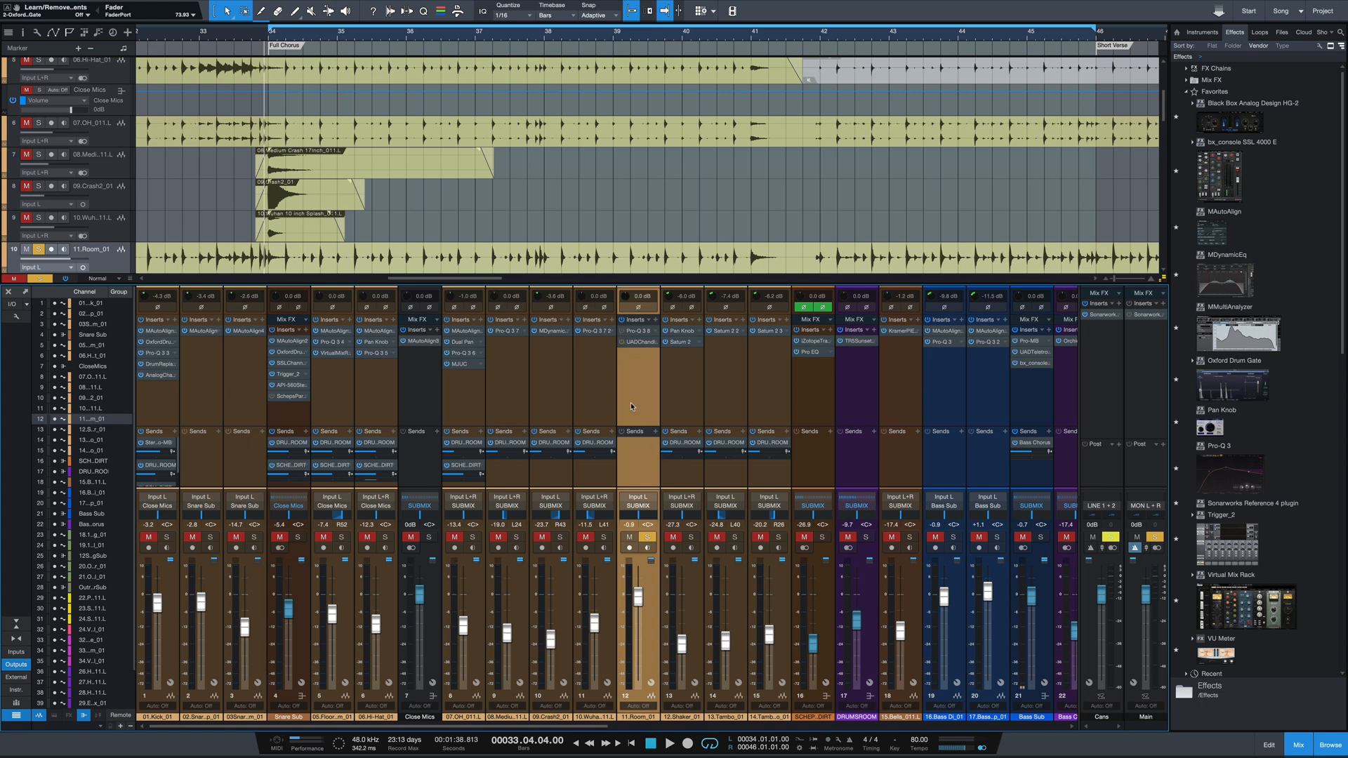
pyautogui.press('space')
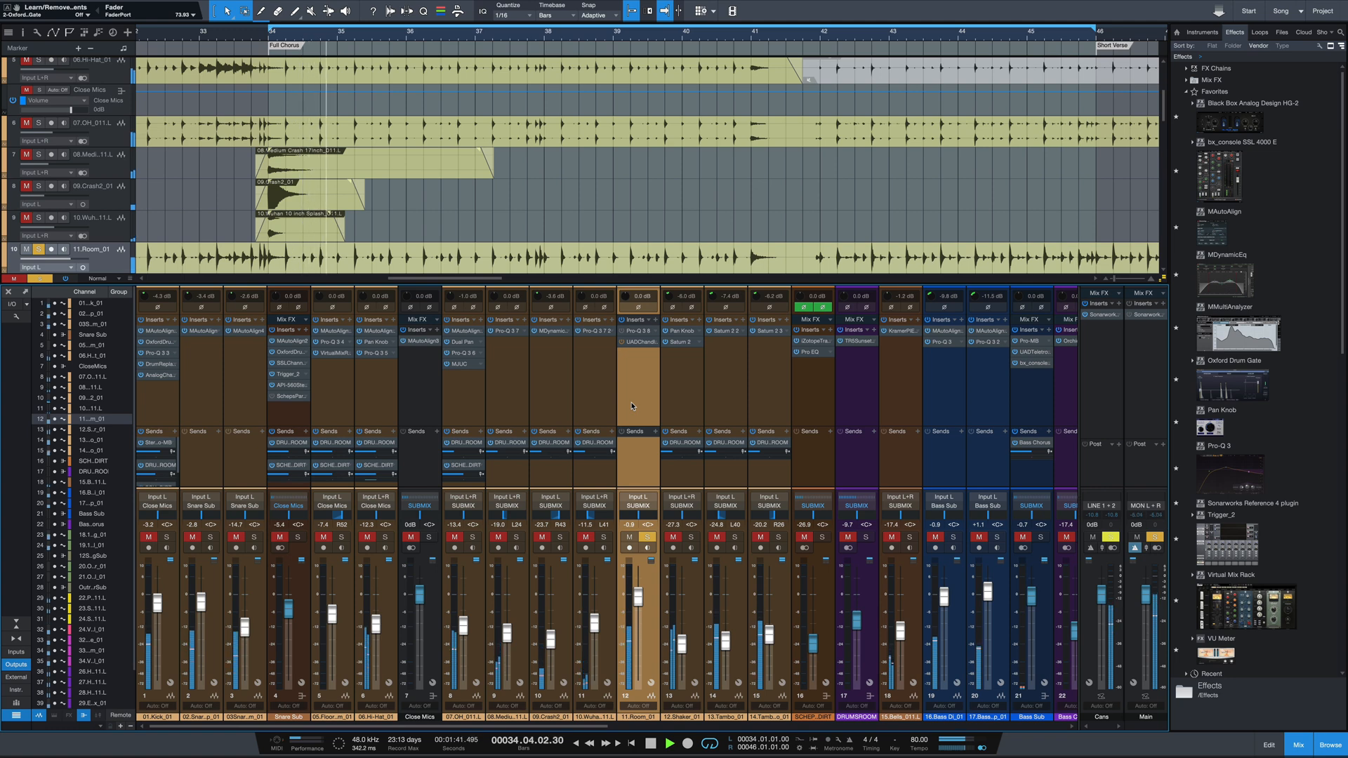
pyautogui.doubleClick(637, 331)
pyautogui.press('space')
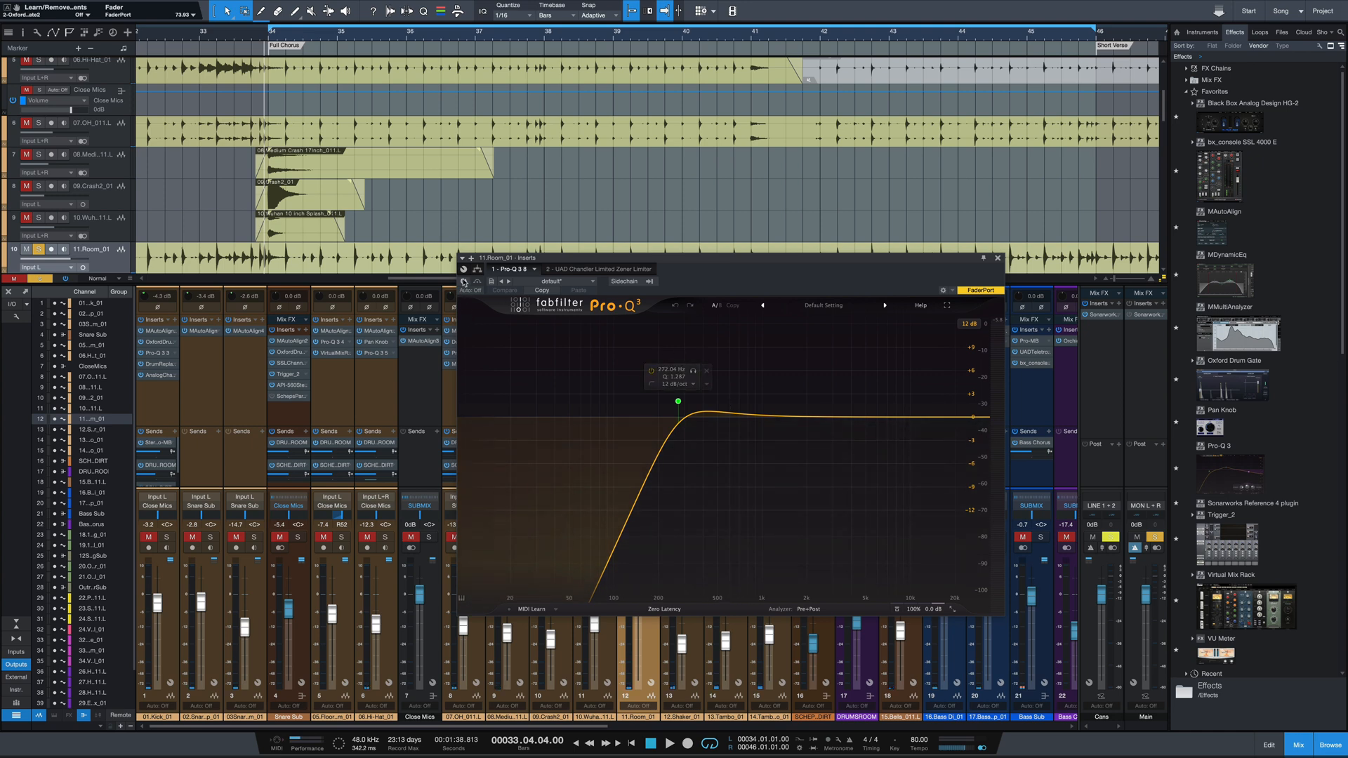
# Activate Pro-Q 3 on the room channel and play the start of the chorus through it
pyautogui.click(463, 281)
pyautogui.press('space')
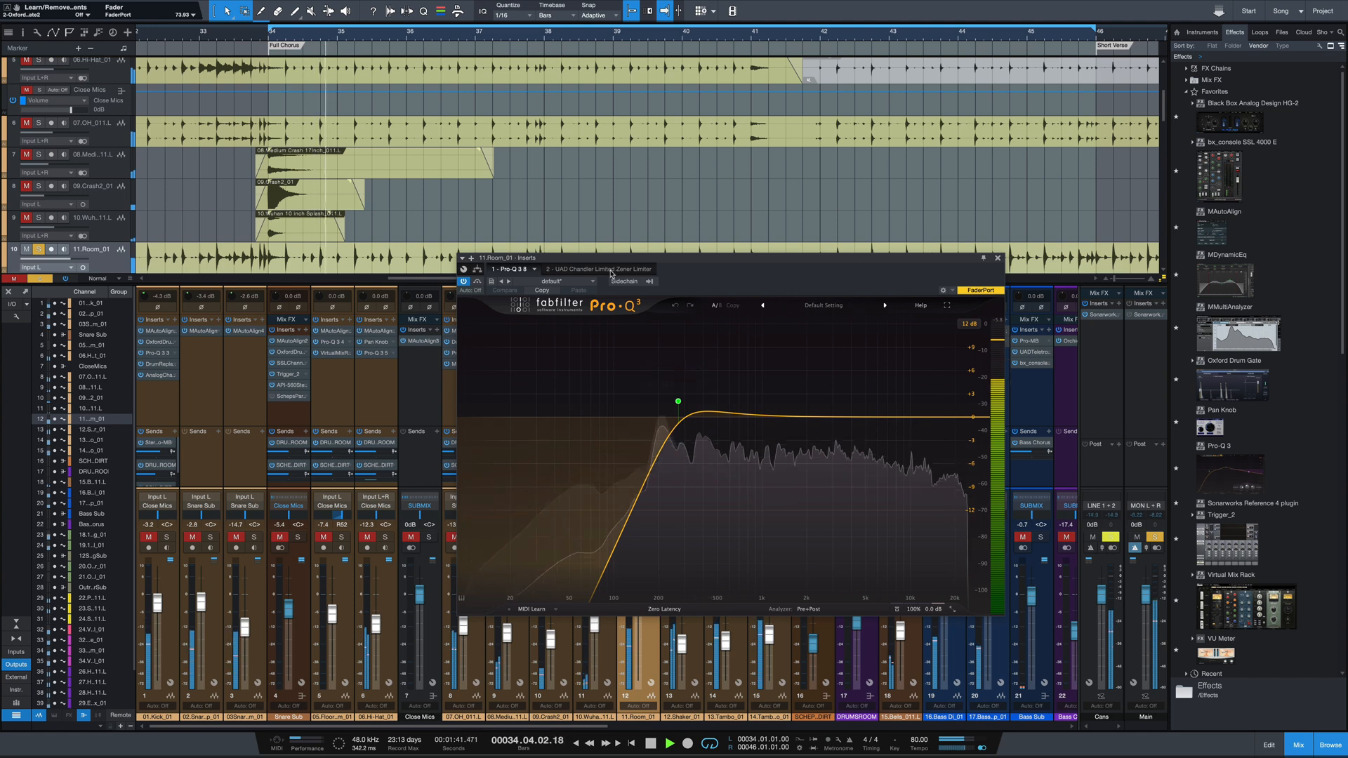
pyautogui.press('space')
# Show the UAD Chandler Limited Zener Limiter on the room channel and play the chorus through it
pyautogui.click(612, 269)
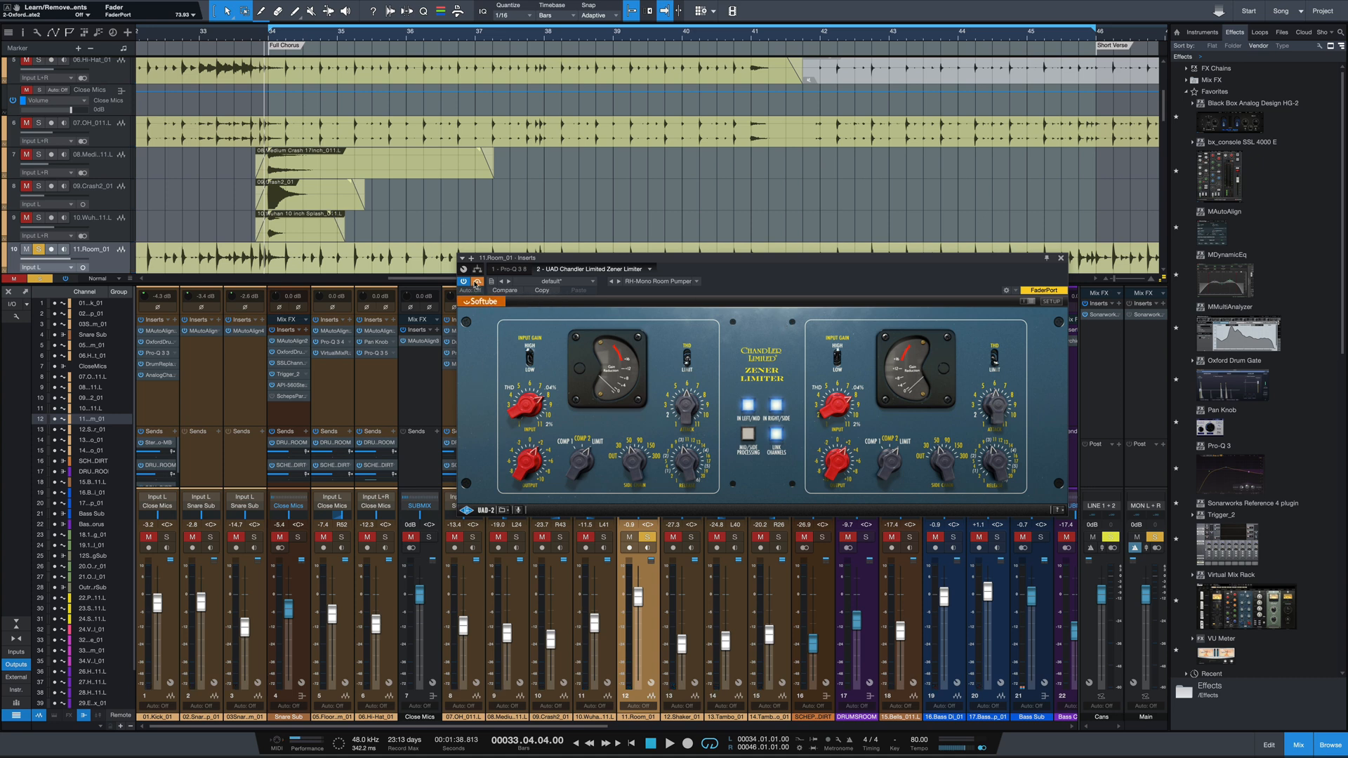
pyautogui.press('space')
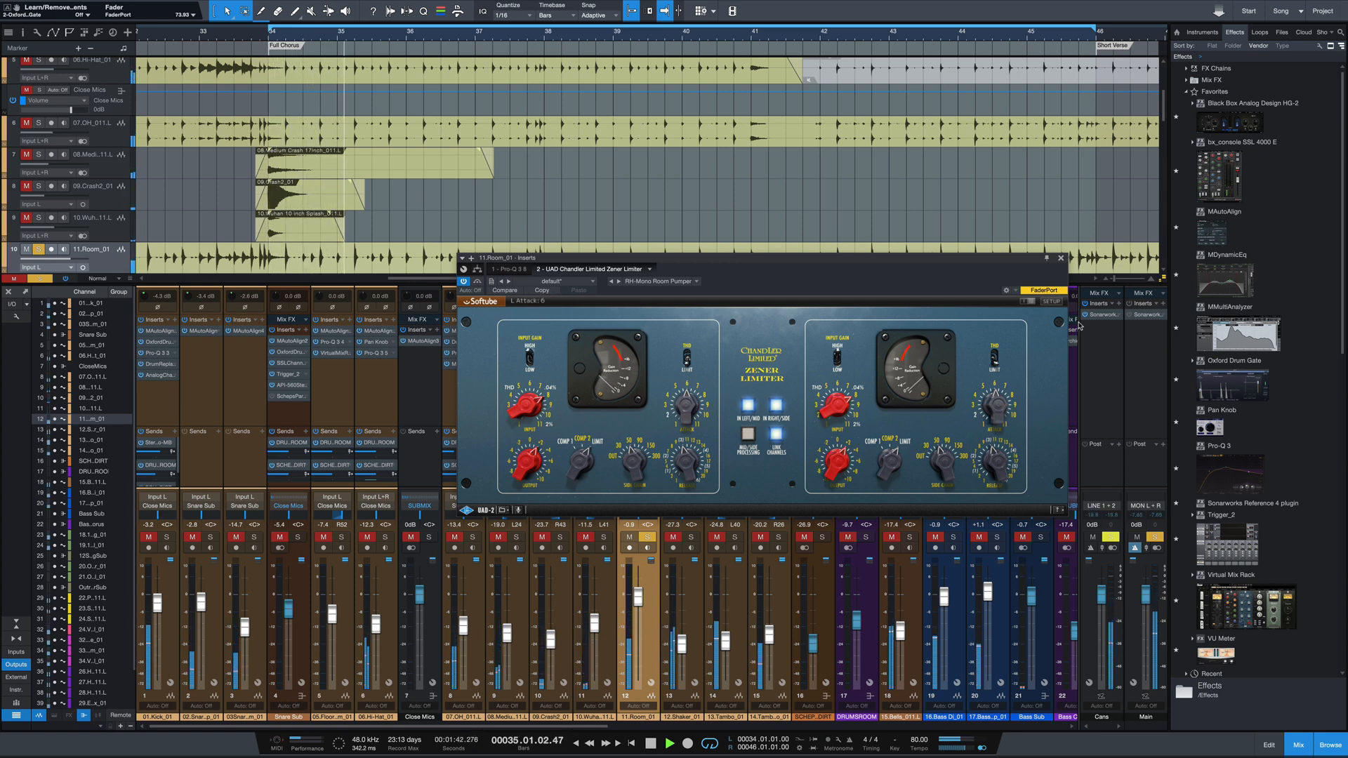
pyautogui.press('space')
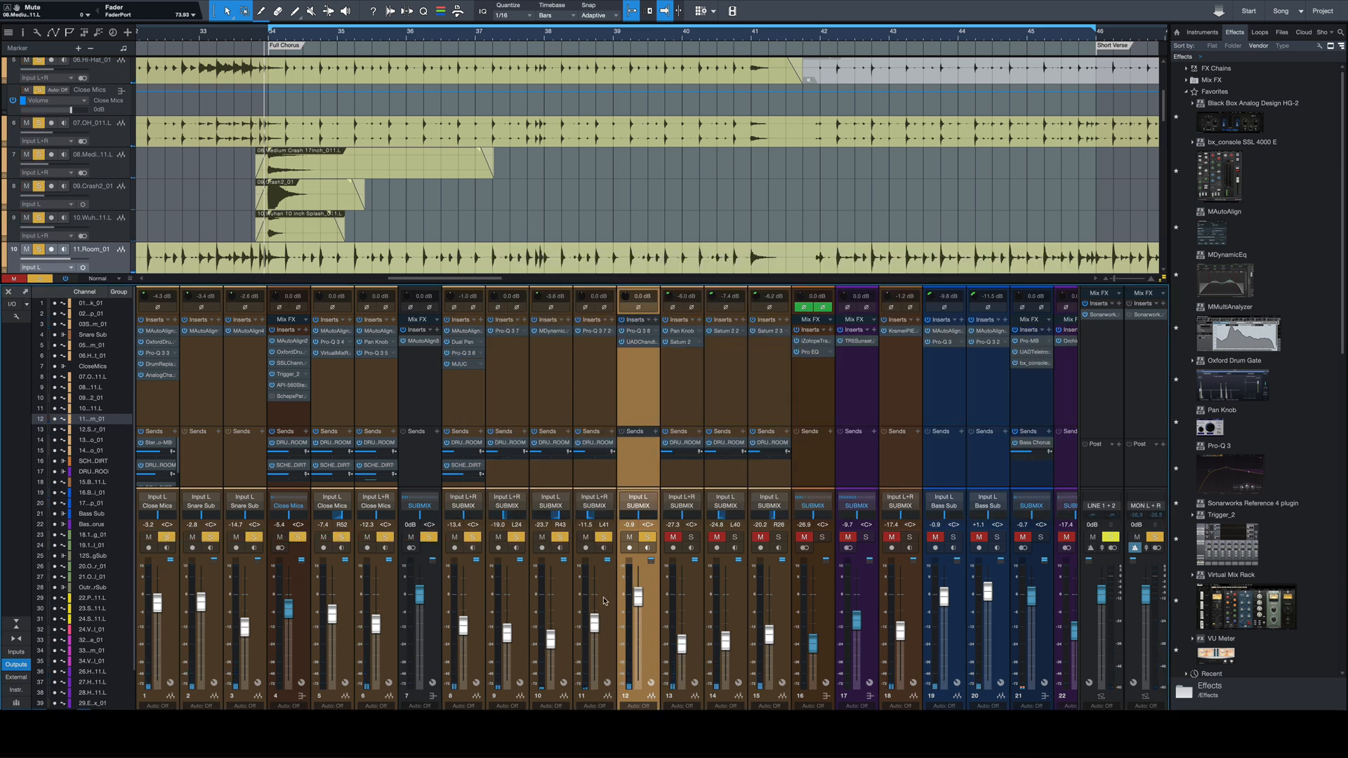
# Pull the 11.Room fader fully down and blend it up to about -12.3 dB while the other drums play
pyautogui.moveTo(639, 605); pyautogui.dragTo(638, 680)
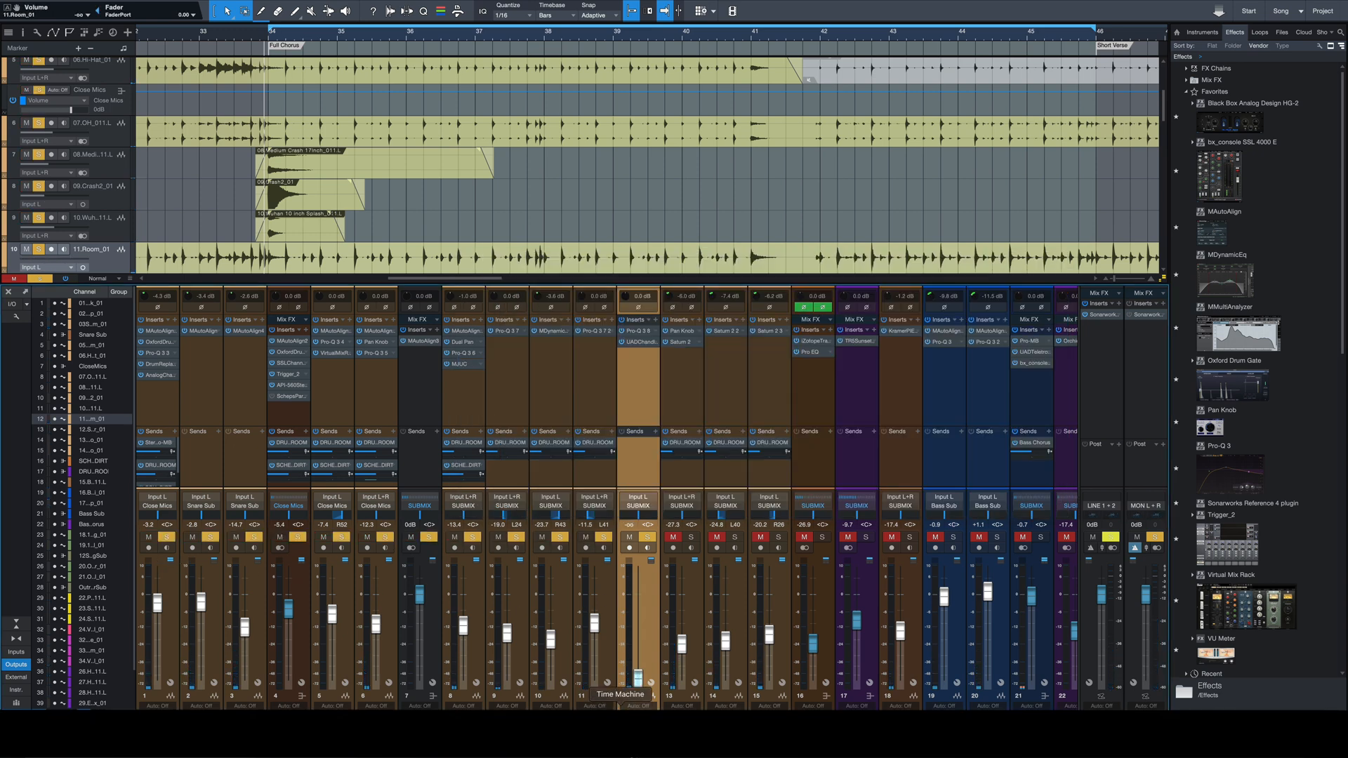
pyautogui.press('space')
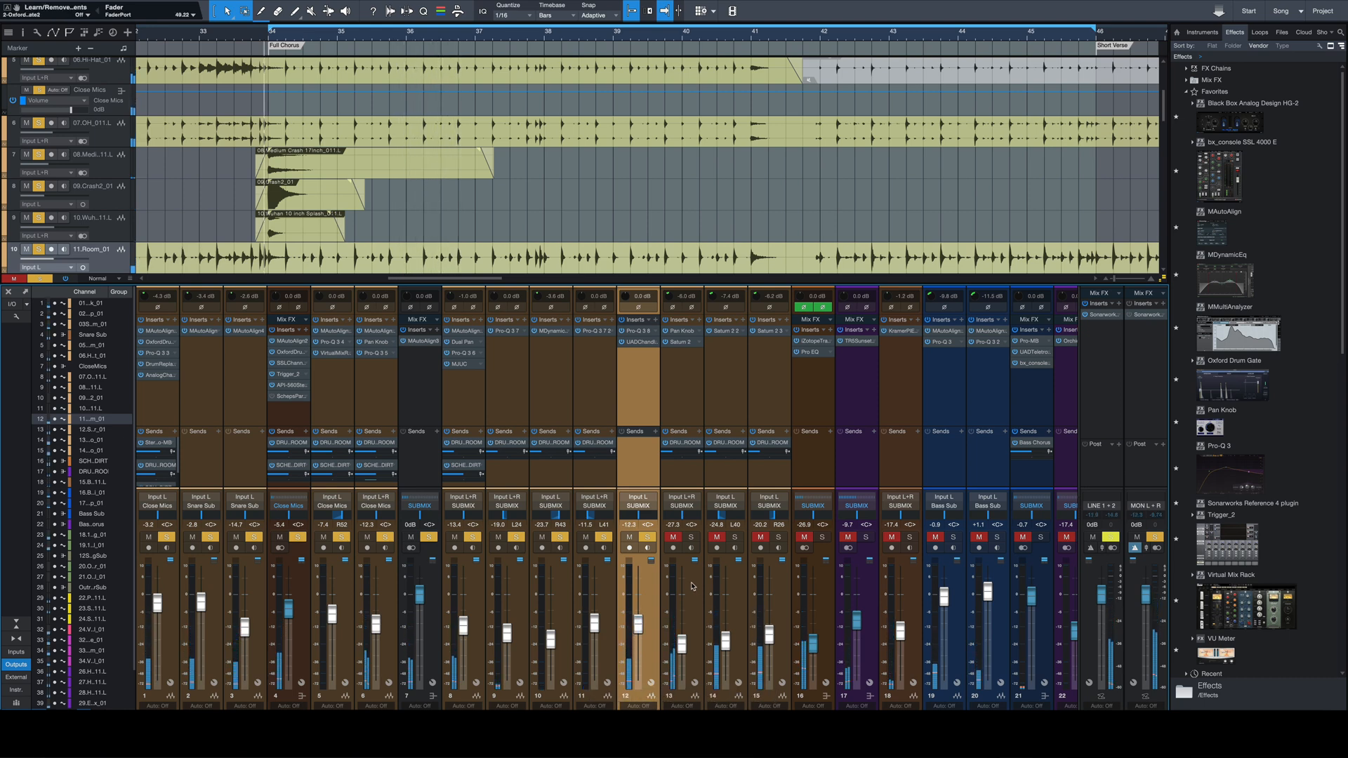
# Unmute and solo the 12.Shaker channel and view its Pan Knob and Saturn 2 inserts
pyautogui.click(673, 538)
pyautogui.click(686, 604)
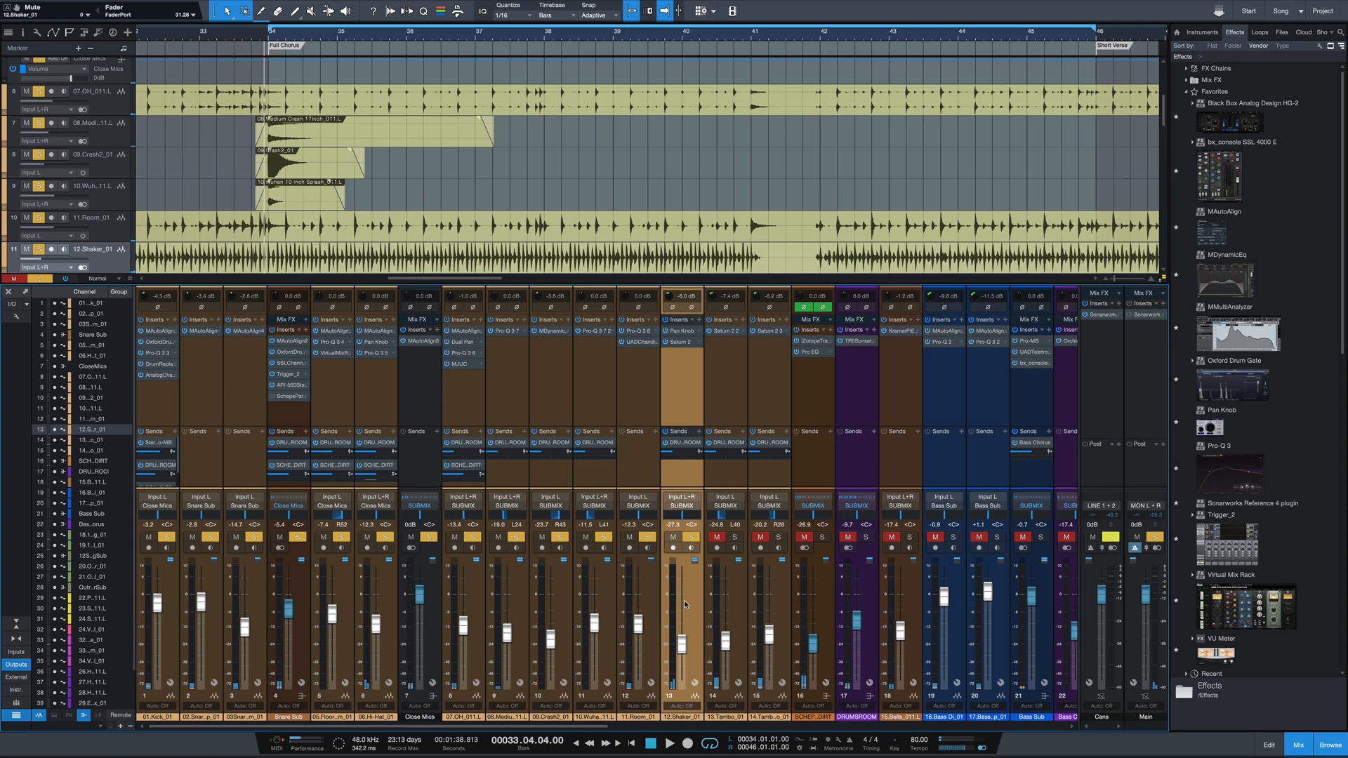
pyautogui.click(680, 331)
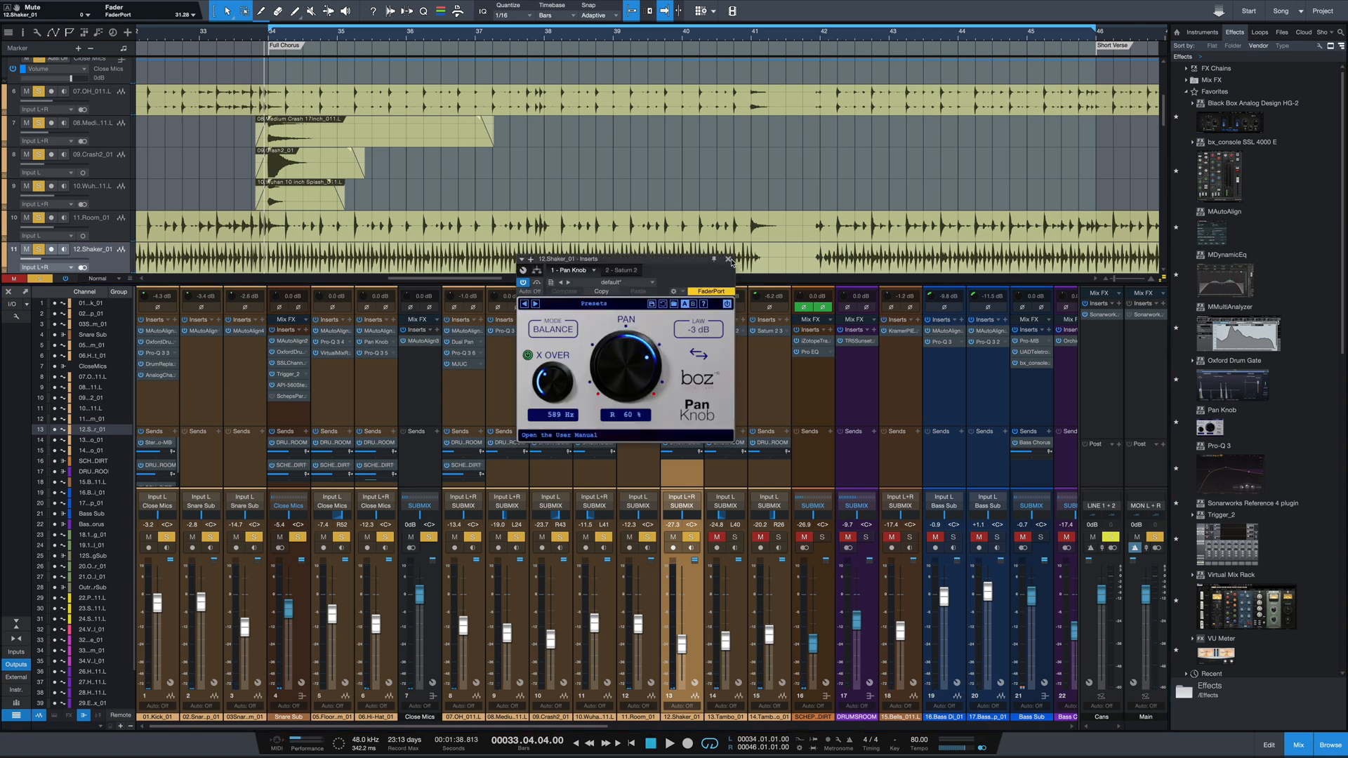
pyautogui.click(624, 271)
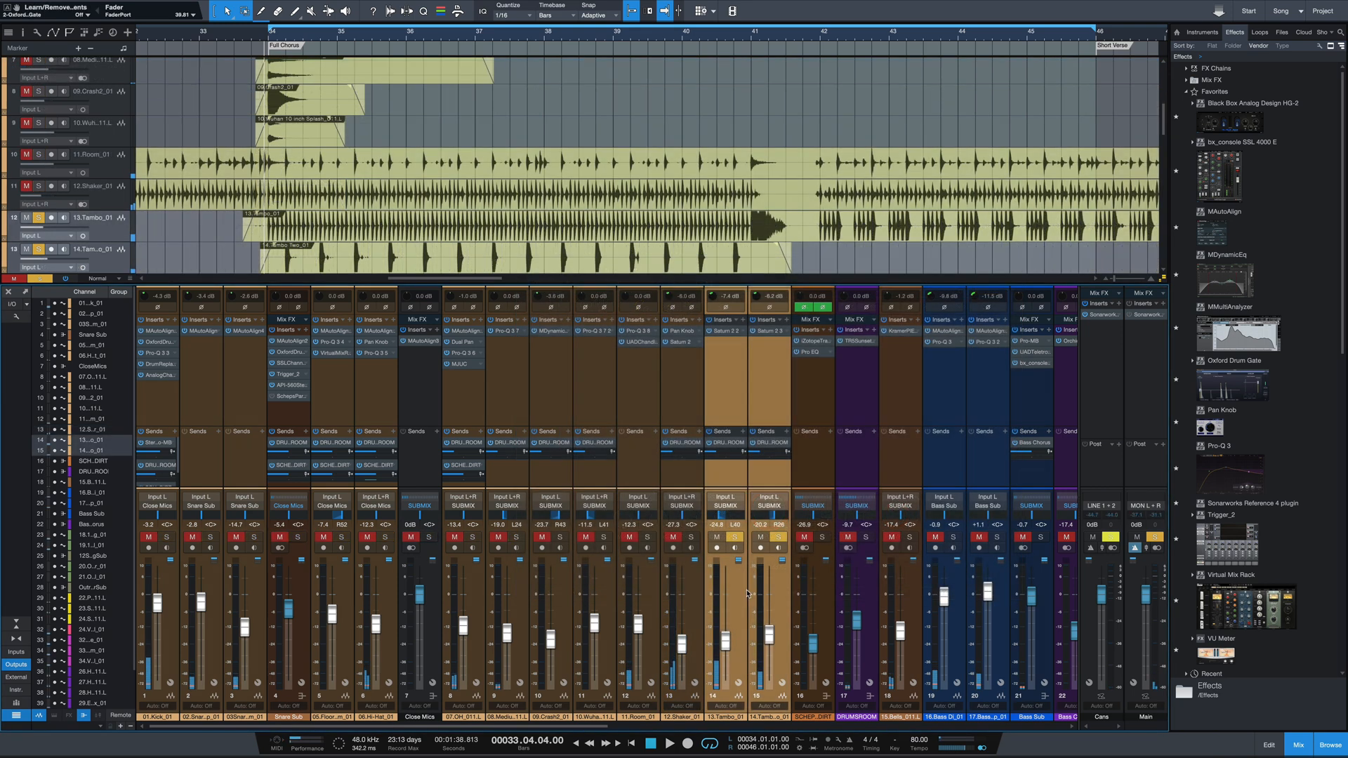
# Solo the two tambourine channels together with the rest of the drums and view Saturn 2 on 14.Tambo Two
pyautogui.moveTo(692, 537); pyautogui.dragTo(107, 560)
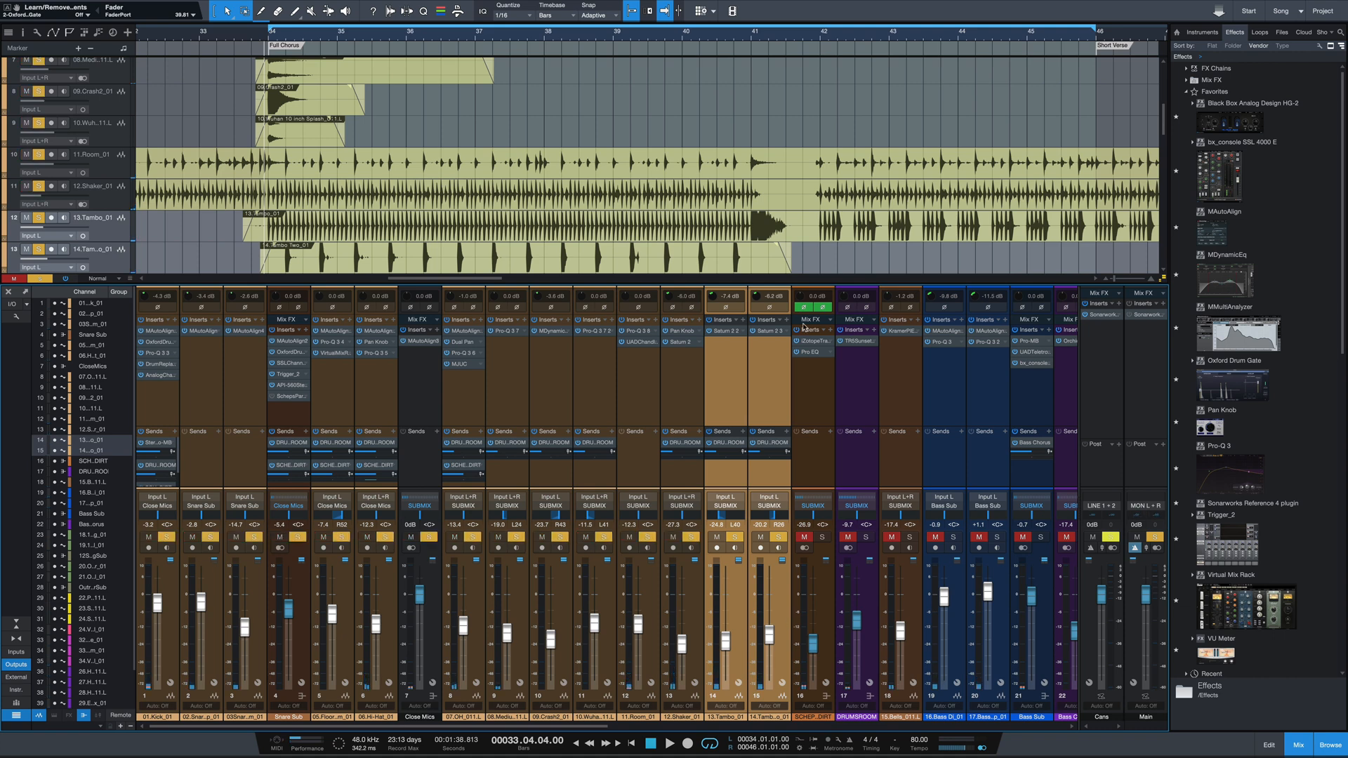
pyautogui.click(768, 333)
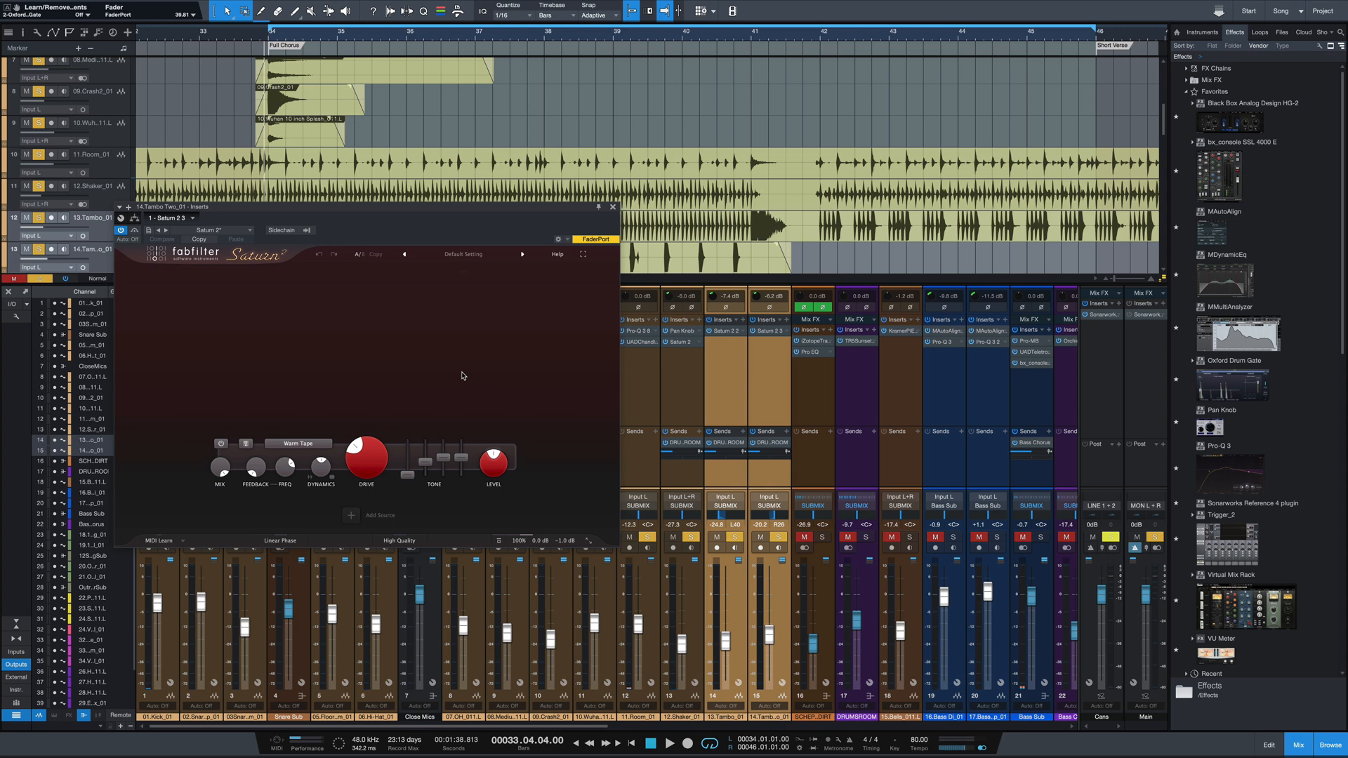
pyautogui.click(612, 208)
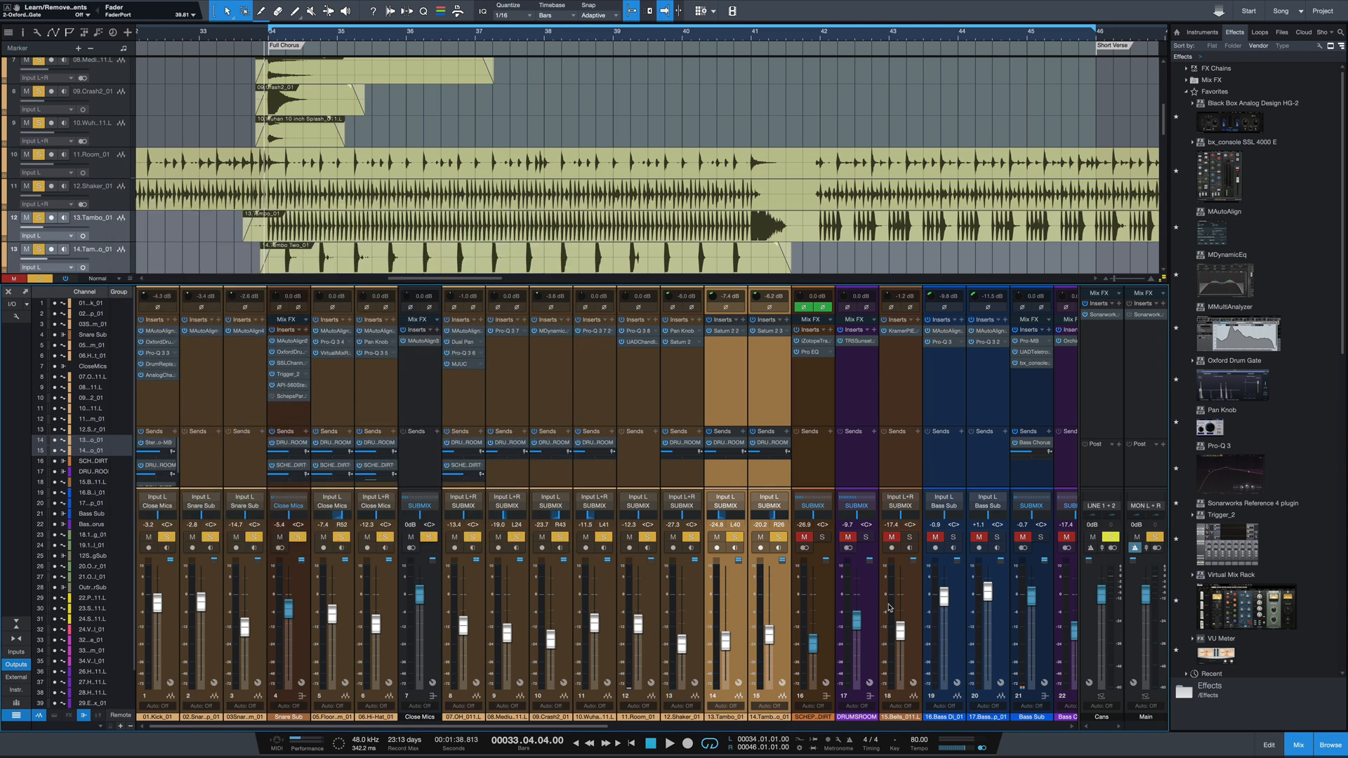
# Play the chorus with shaker and tambourines included, and review the shaker's Saturn 2 and Pan Knob inserts
pyautogui.press('space')
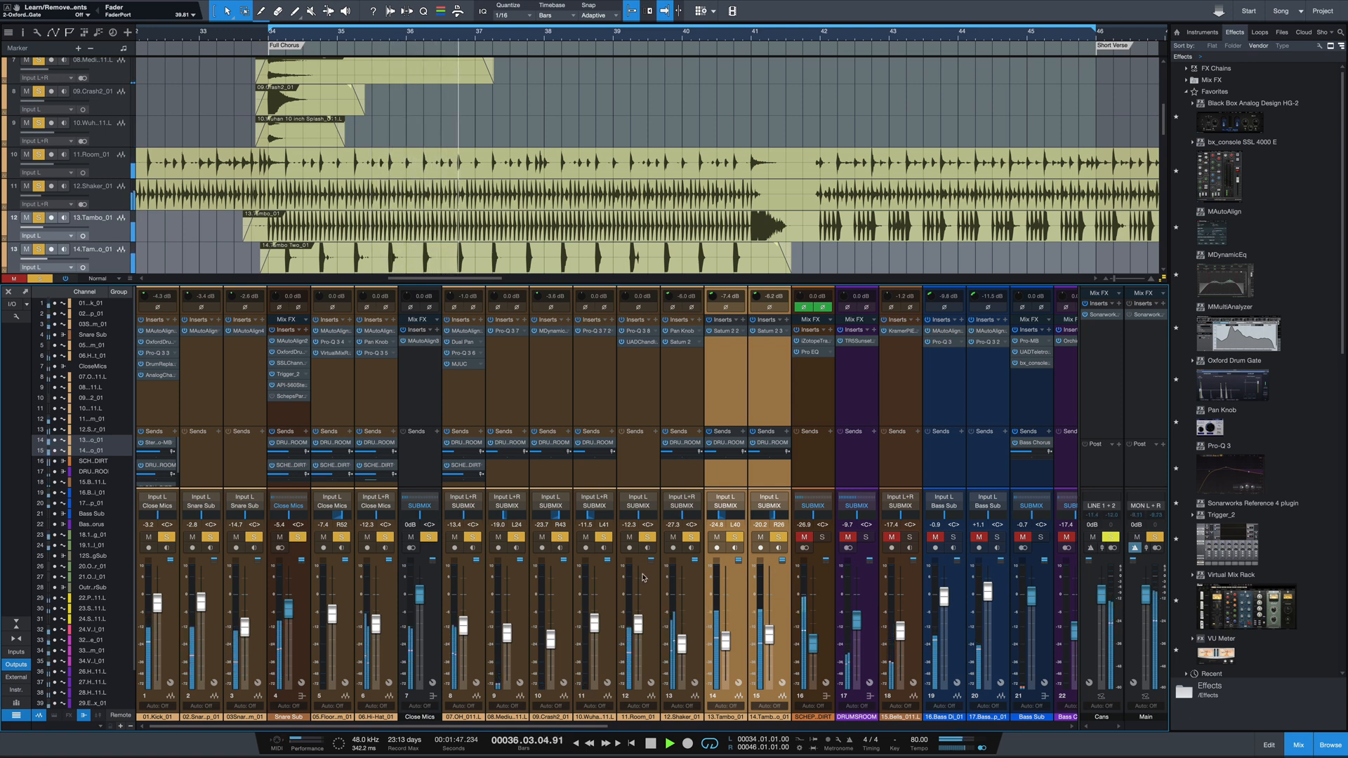
pyautogui.press('space')
pyautogui.click(678, 341)
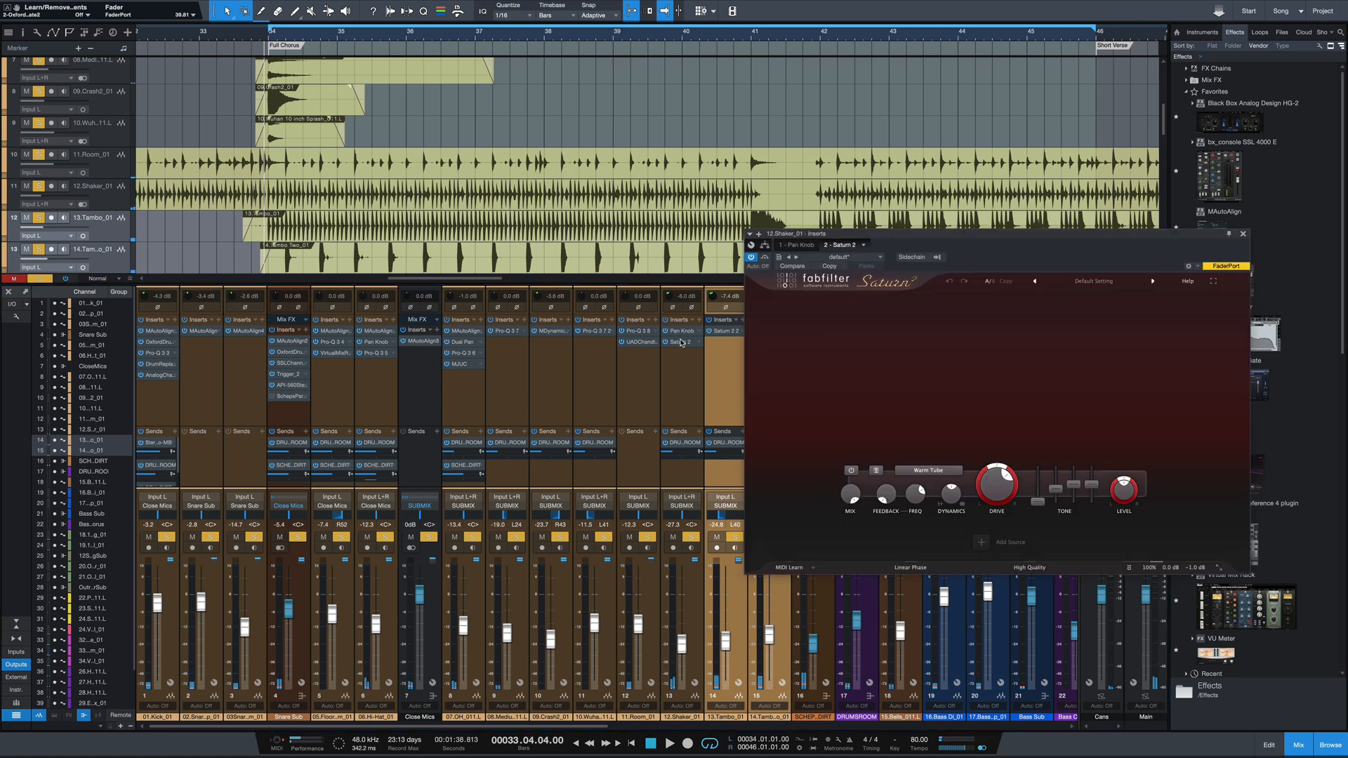
pyautogui.click(681, 330)
pyautogui.click(955, 234)
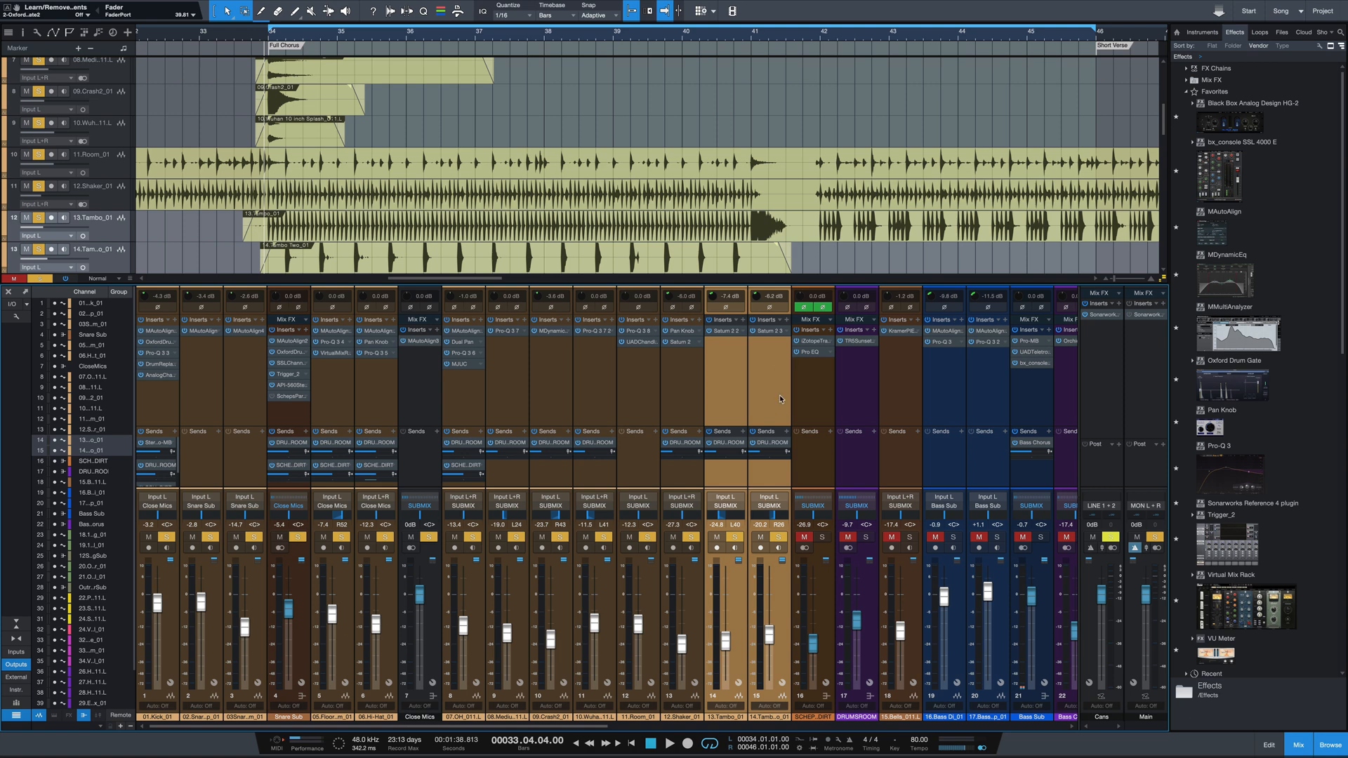
# Unmute and solo the SCHEPS_DIRT bus, and play the chorus with it muted and unmuted to compare, leaving it on
pyautogui.click(821, 612)
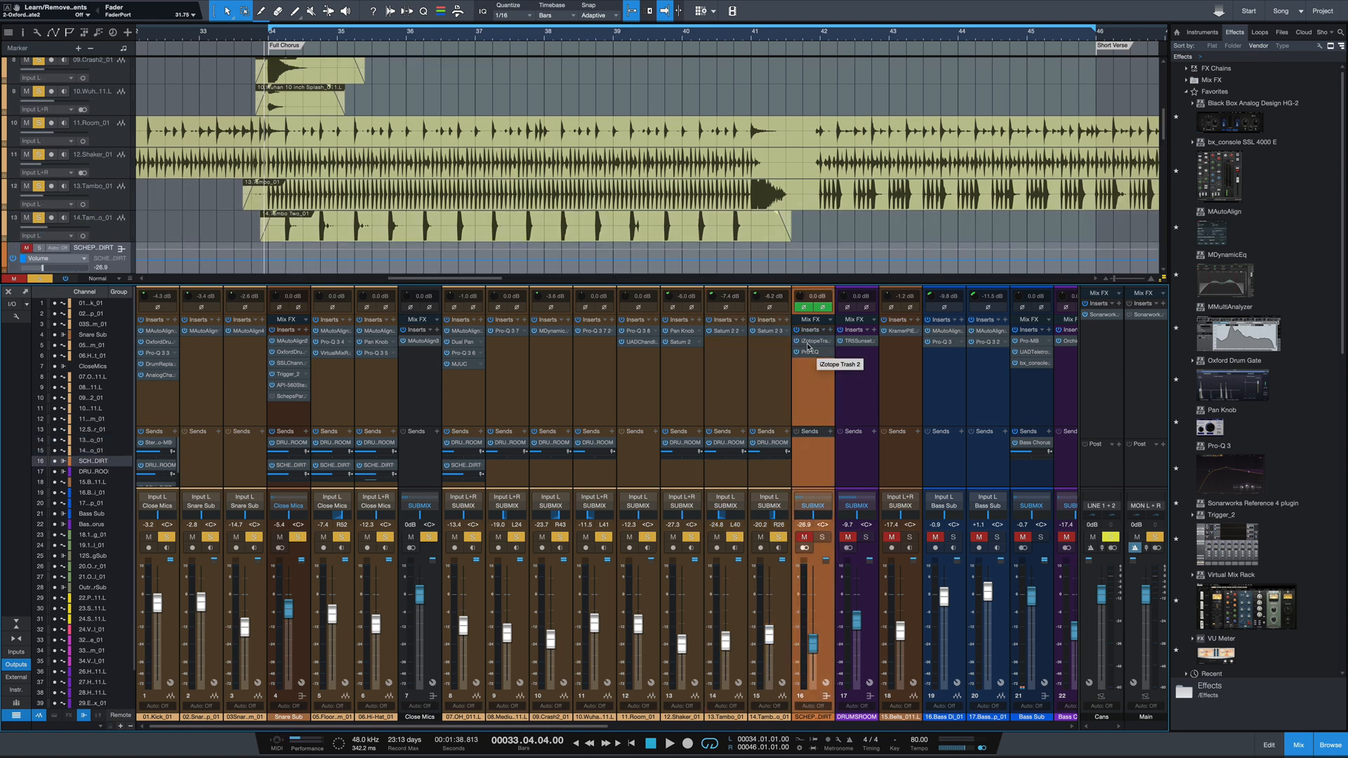
pyautogui.click(804, 539)
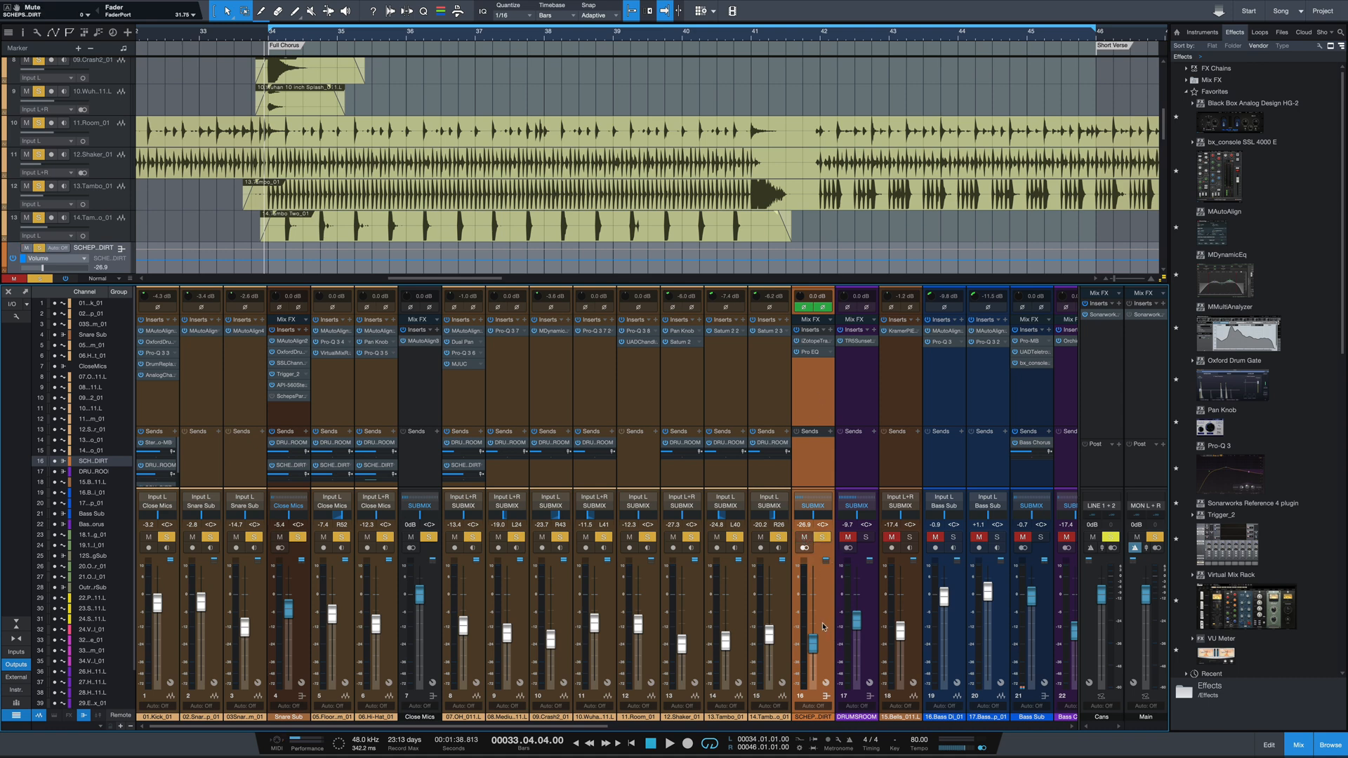
pyautogui.press('space')
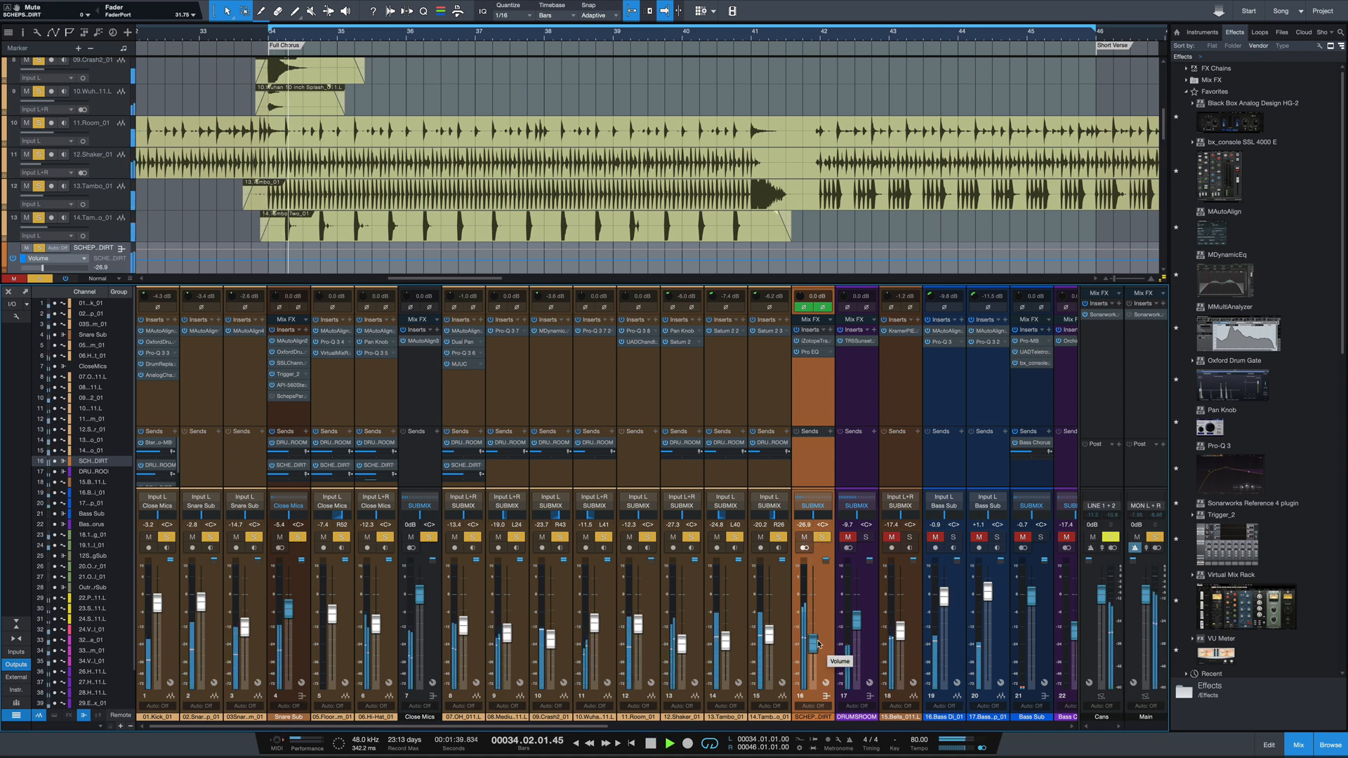
pyautogui.click(805, 538)
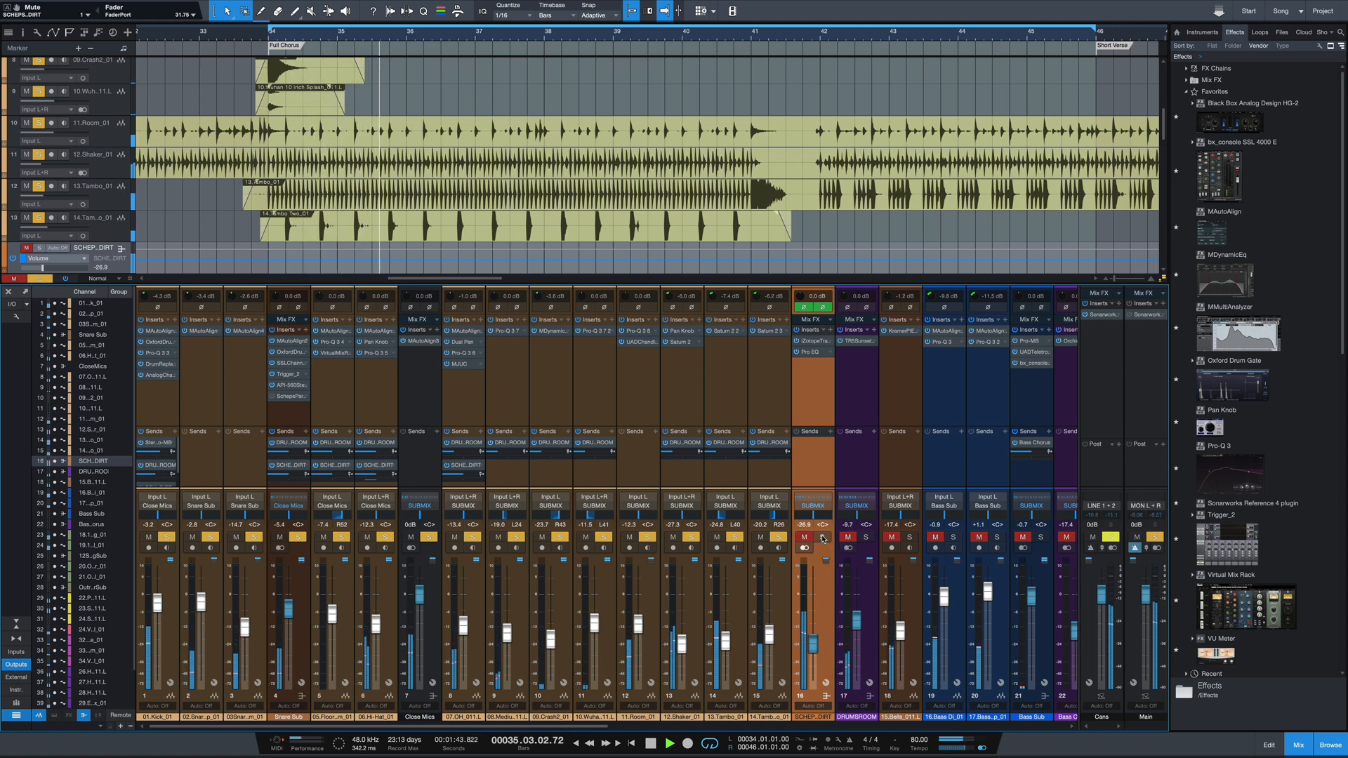
pyautogui.click(823, 538)
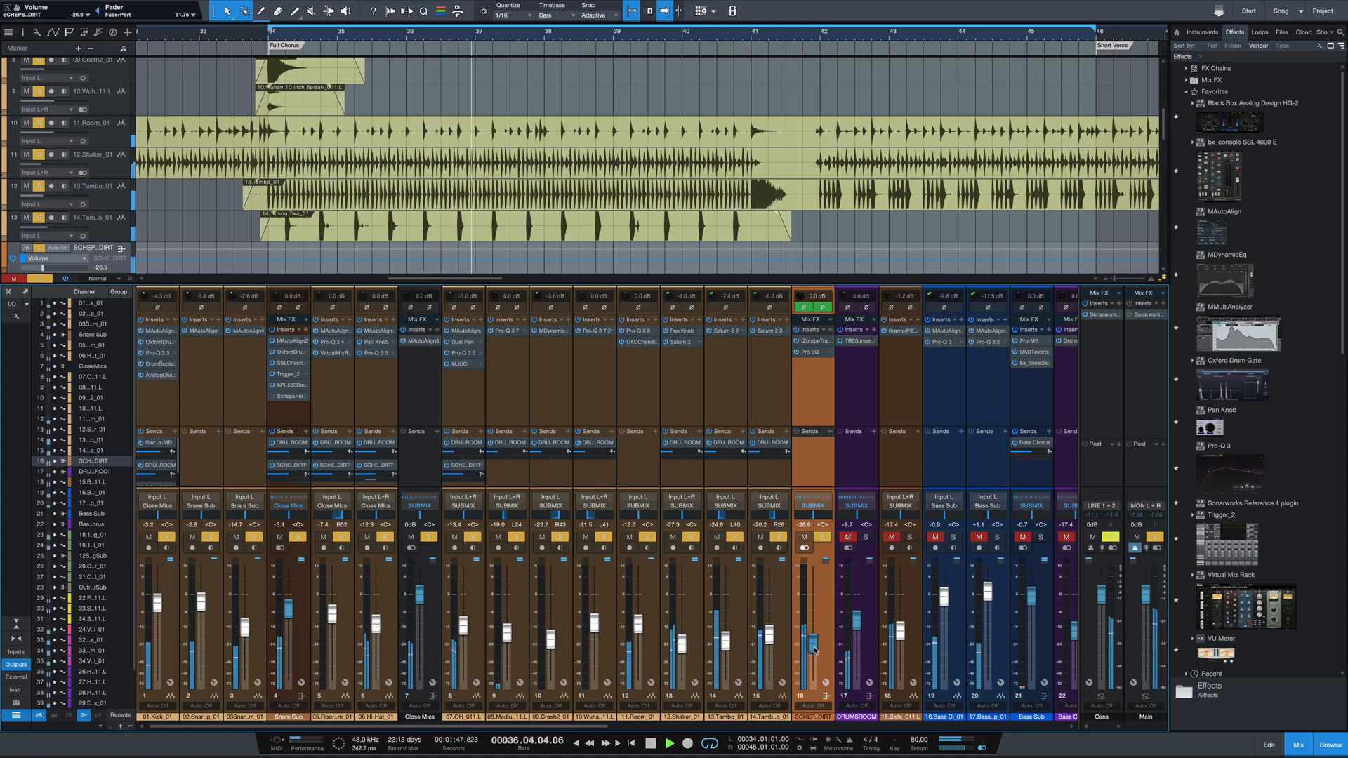
# Lower the SCHEPS_DIRT fader to -30.8 dB during playback and stop the song
pyautogui.moveTo(813, 642); pyautogui.dragTo(814, 658)
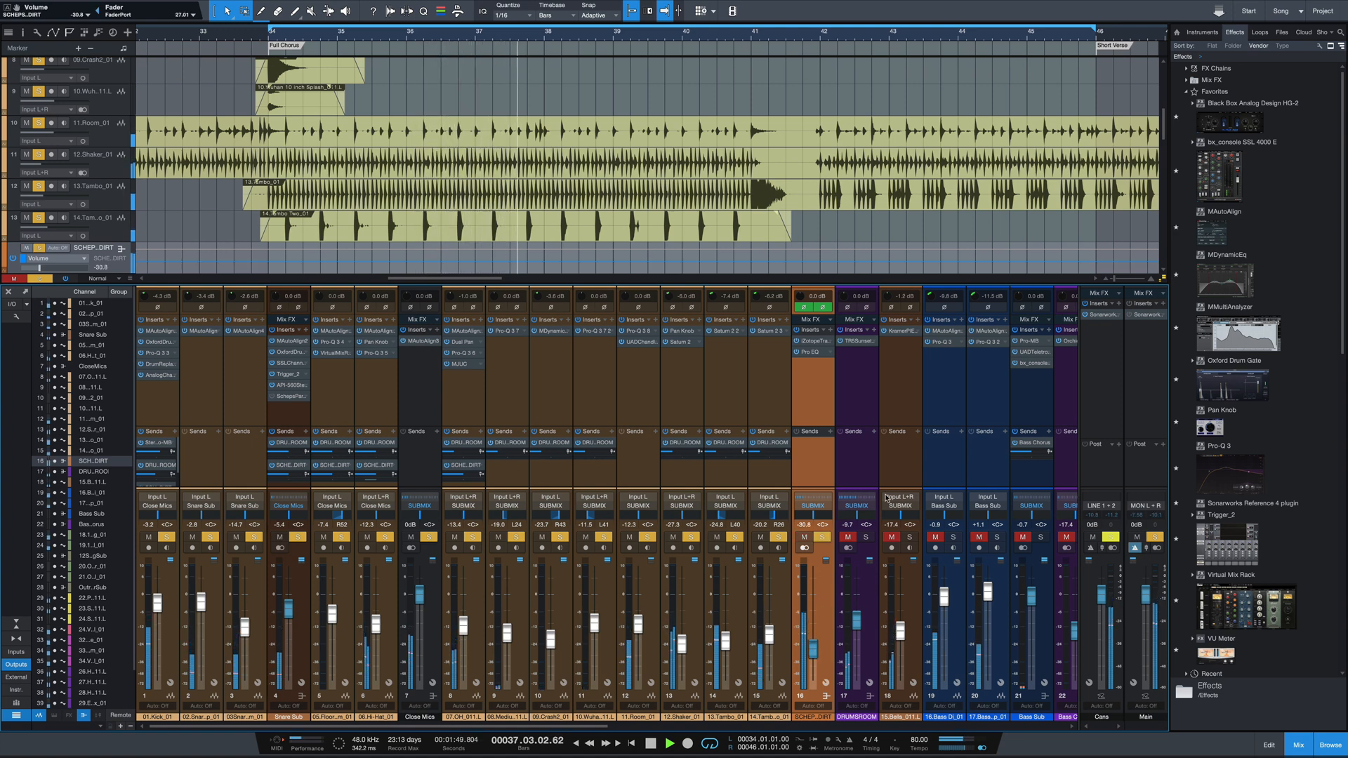
pyautogui.press('space')
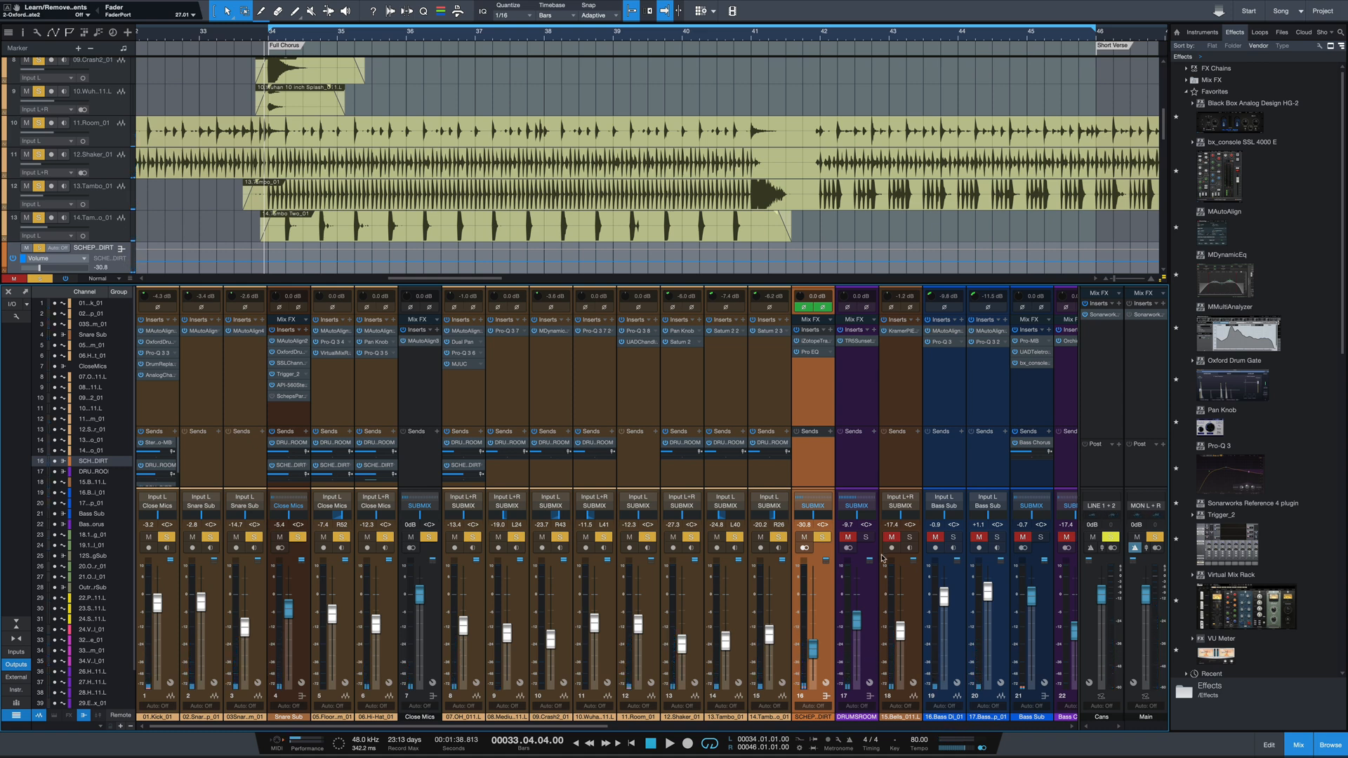
# Inspect the TR5 Sunset Sound Studio Reverb on DRUMSROOM, unmute the bus, and play the chorus with it included
pyautogui.click(852, 340)
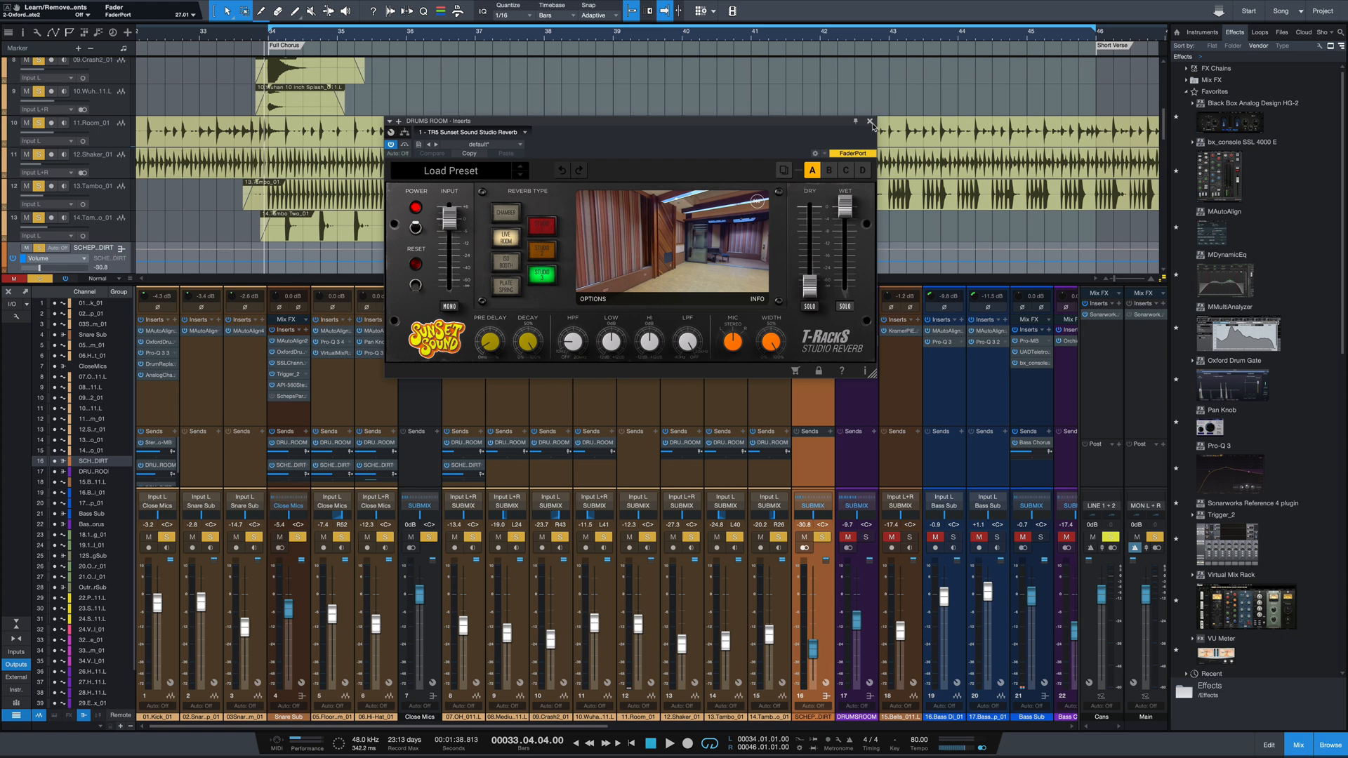
pyautogui.press('Escape')
pyautogui.click(851, 537)
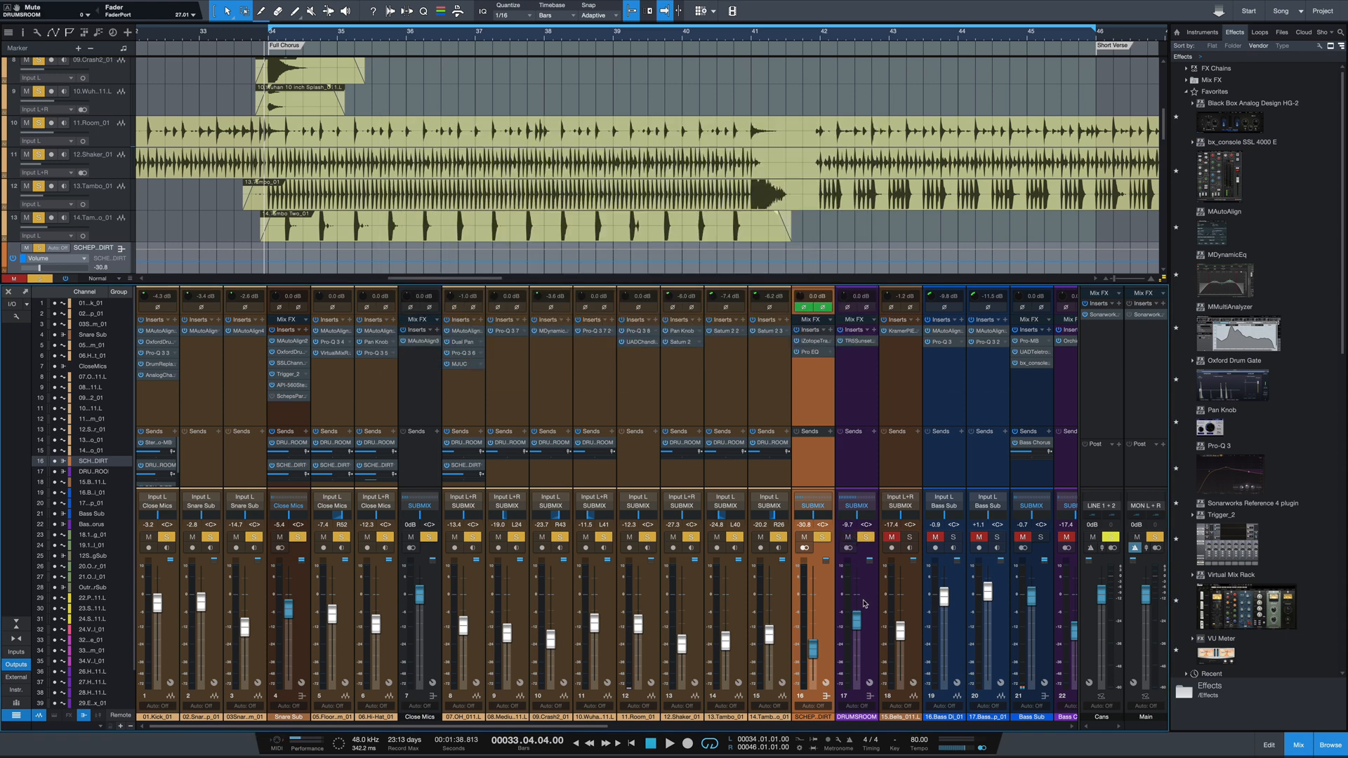
pyautogui.press('space')
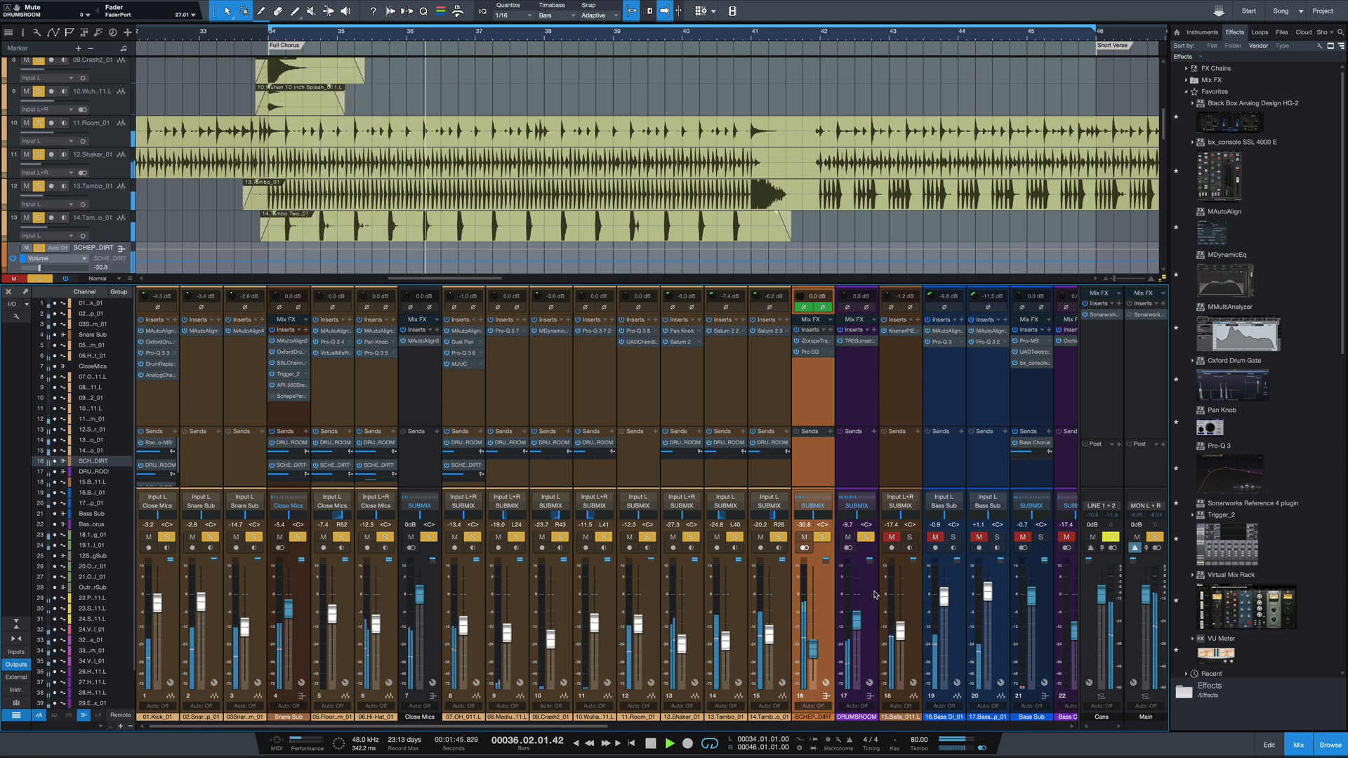
# Mute and unmute the DRUMSROOM bus during playback to compare, leave it on, and replay the opening of the chorus
pyautogui.click(848, 537)
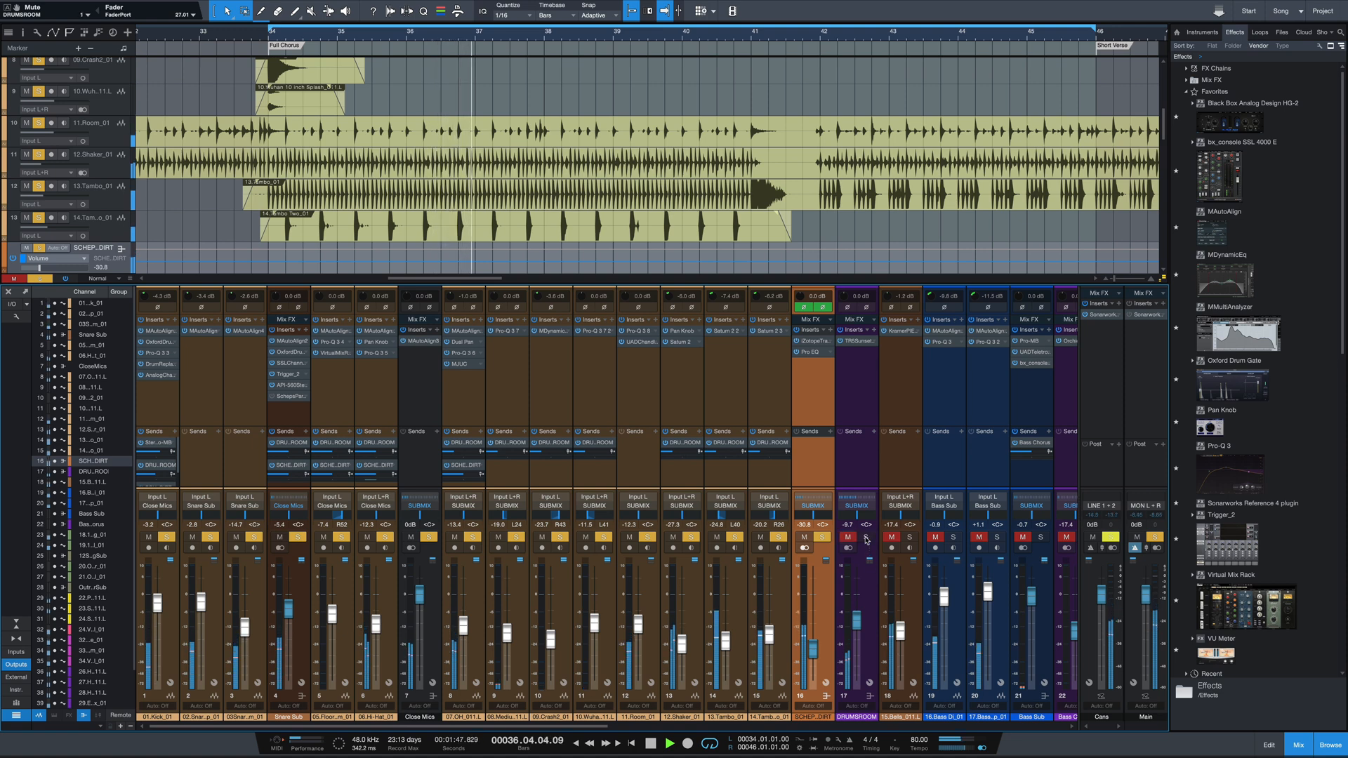
pyautogui.click(866, 537)
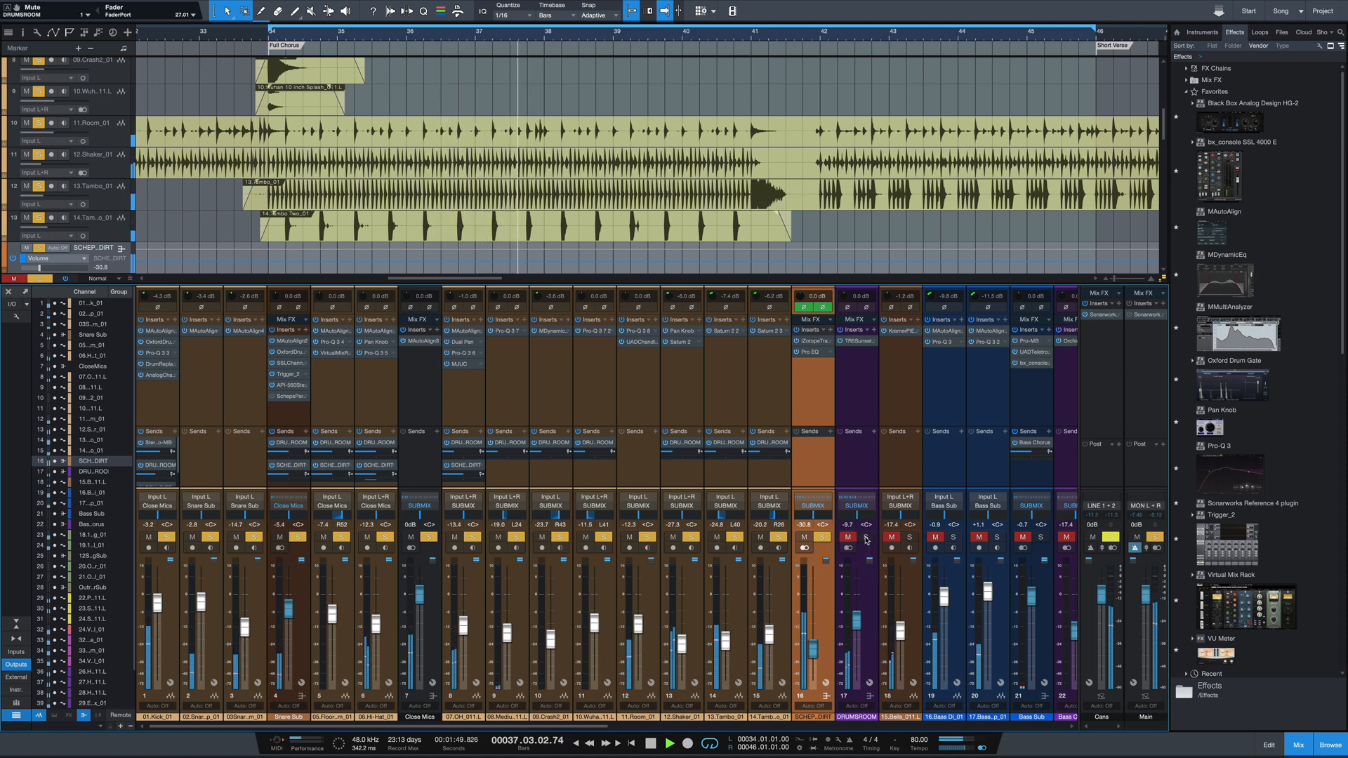
pyautogui.press('space')
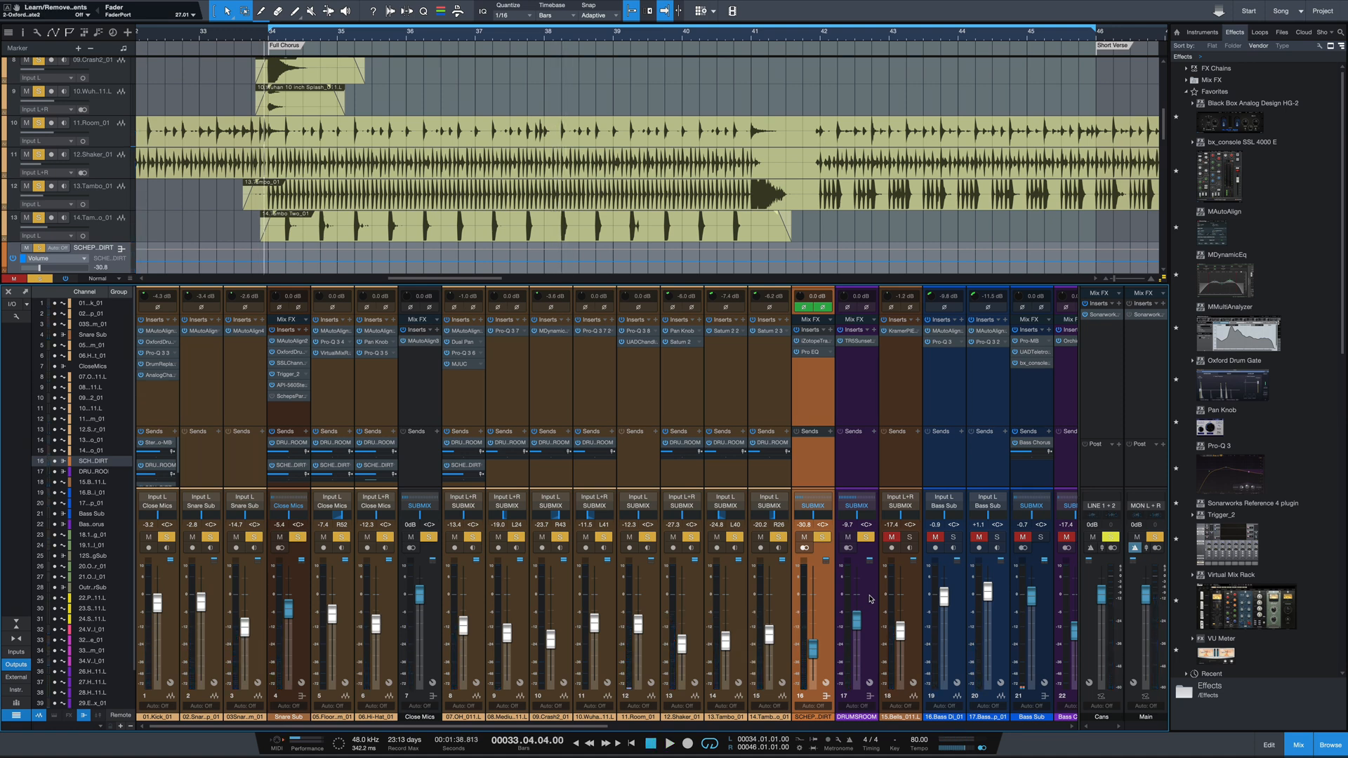
pyautogui.press('space')
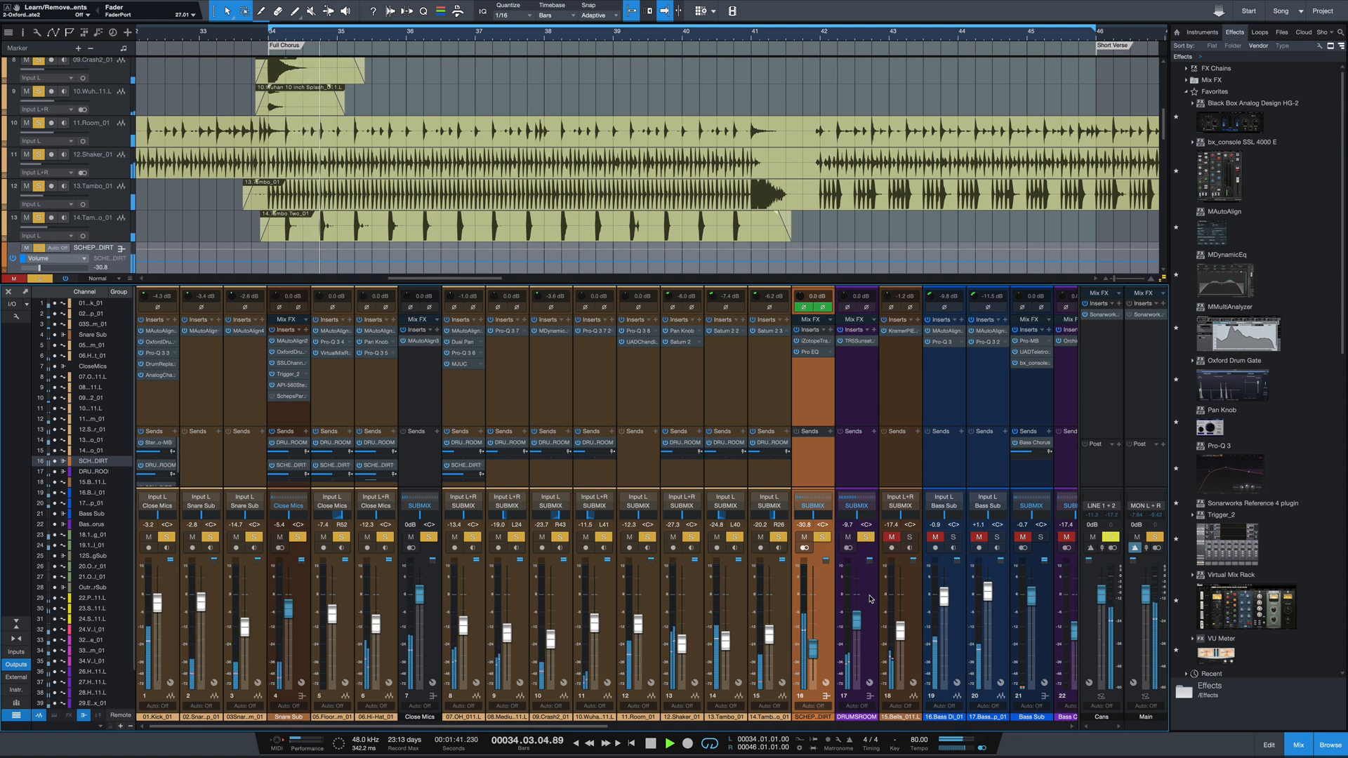
pyautogui.press('space')
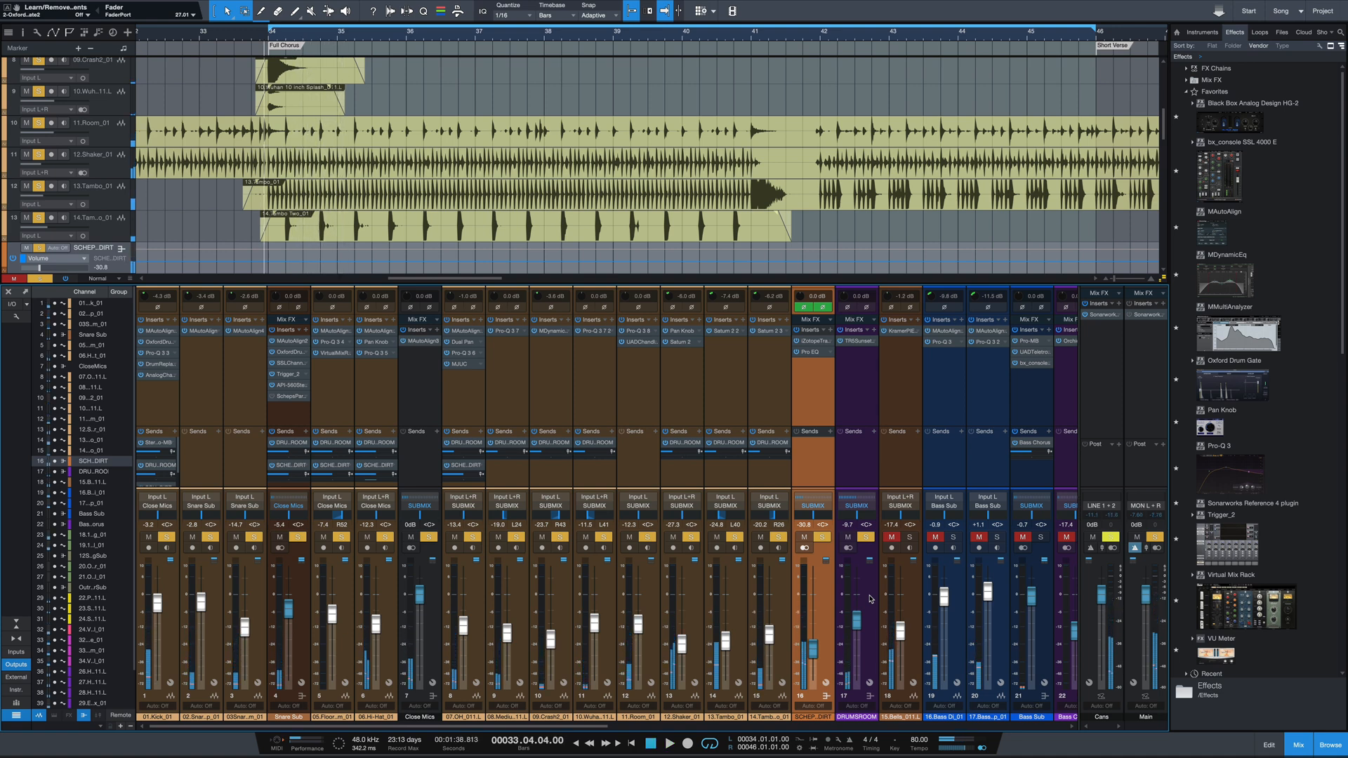
# Activate the Scheps Parallel Particles insert on the Snare Sub and play the chorus with it
pyautogui.click(283, 397)
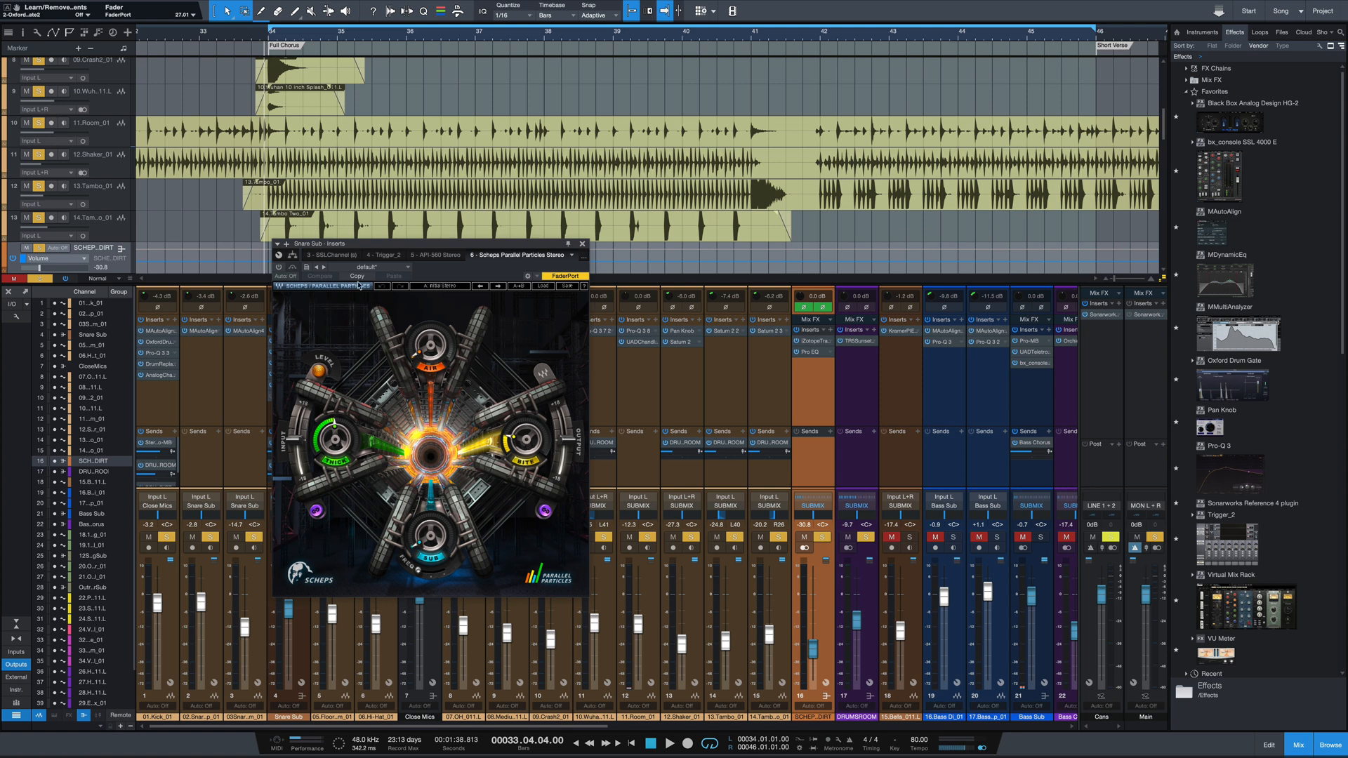
pyautogui.click(279, 267)
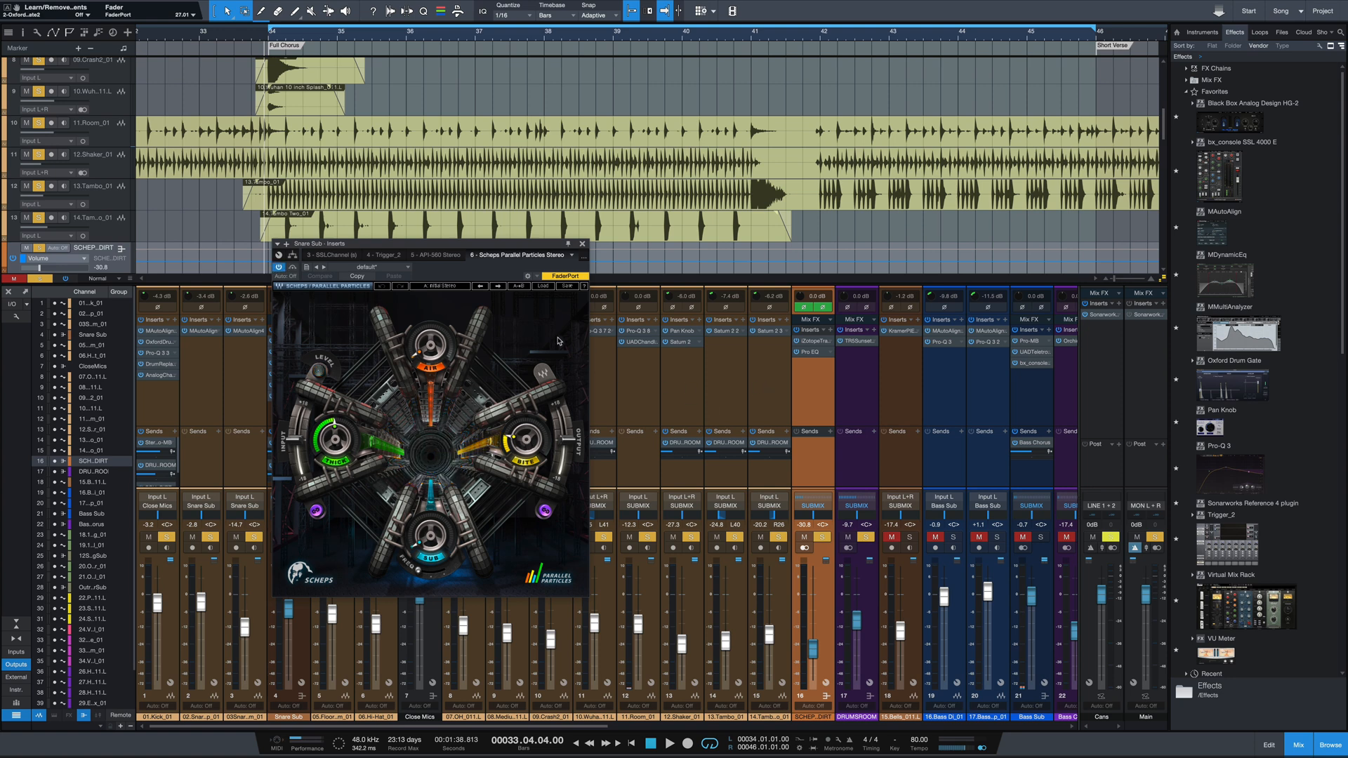
pyautogui.press('space')
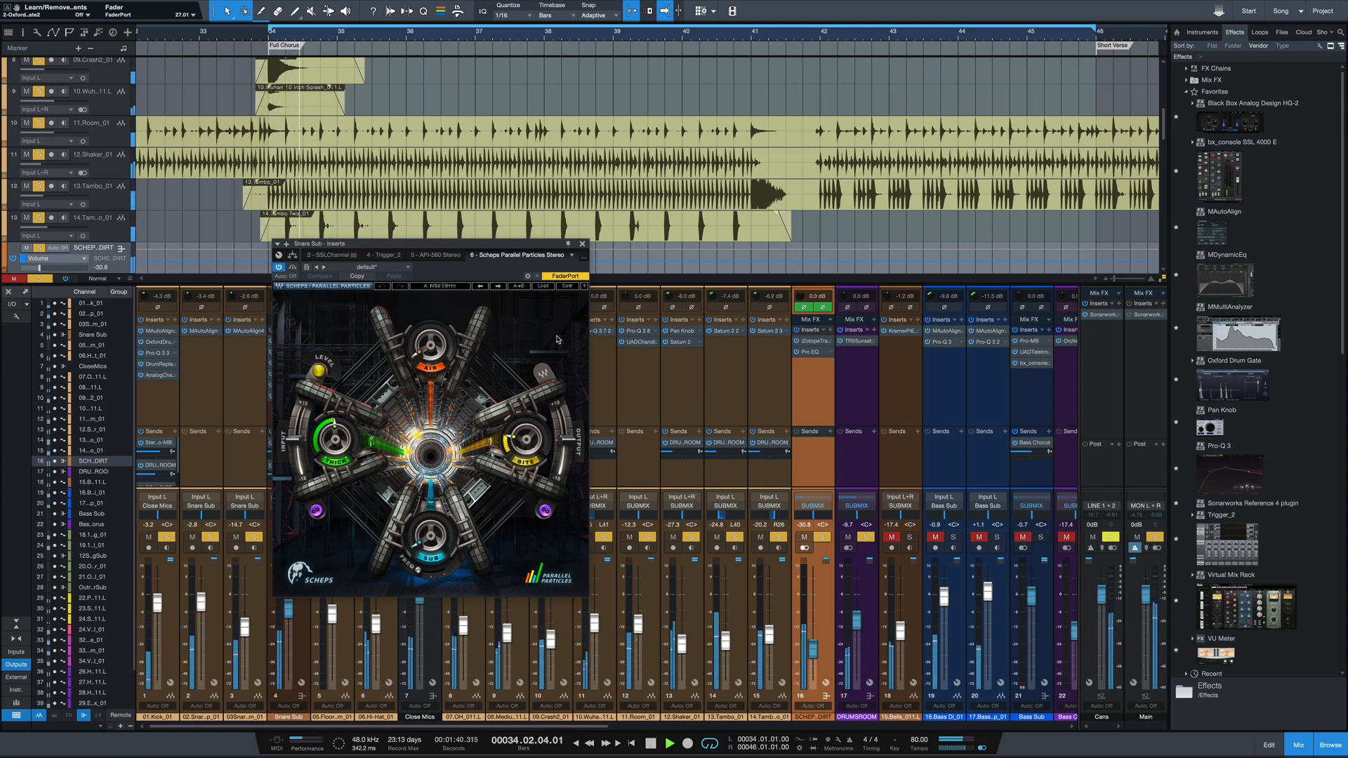
pyautogui.press('space')
pyautogui.press('space')
# Compare the chorus with Scheps Parallel Particles bypassed and active on the Snare Sub, leave it active, and close the plug-in
pyautogui.click(293, 268)
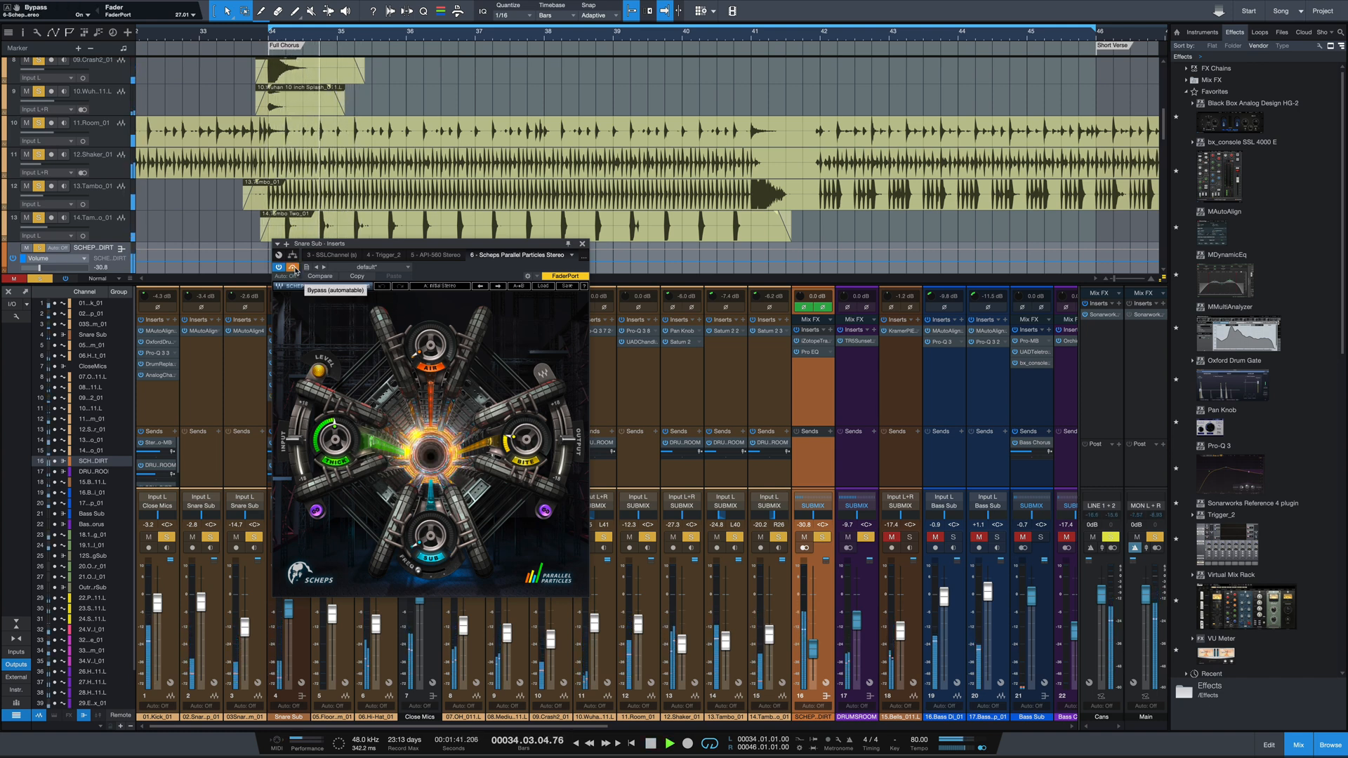
pyautogui.click(293, 268)
pyautogui.press('space')
pyautogui.press('space')
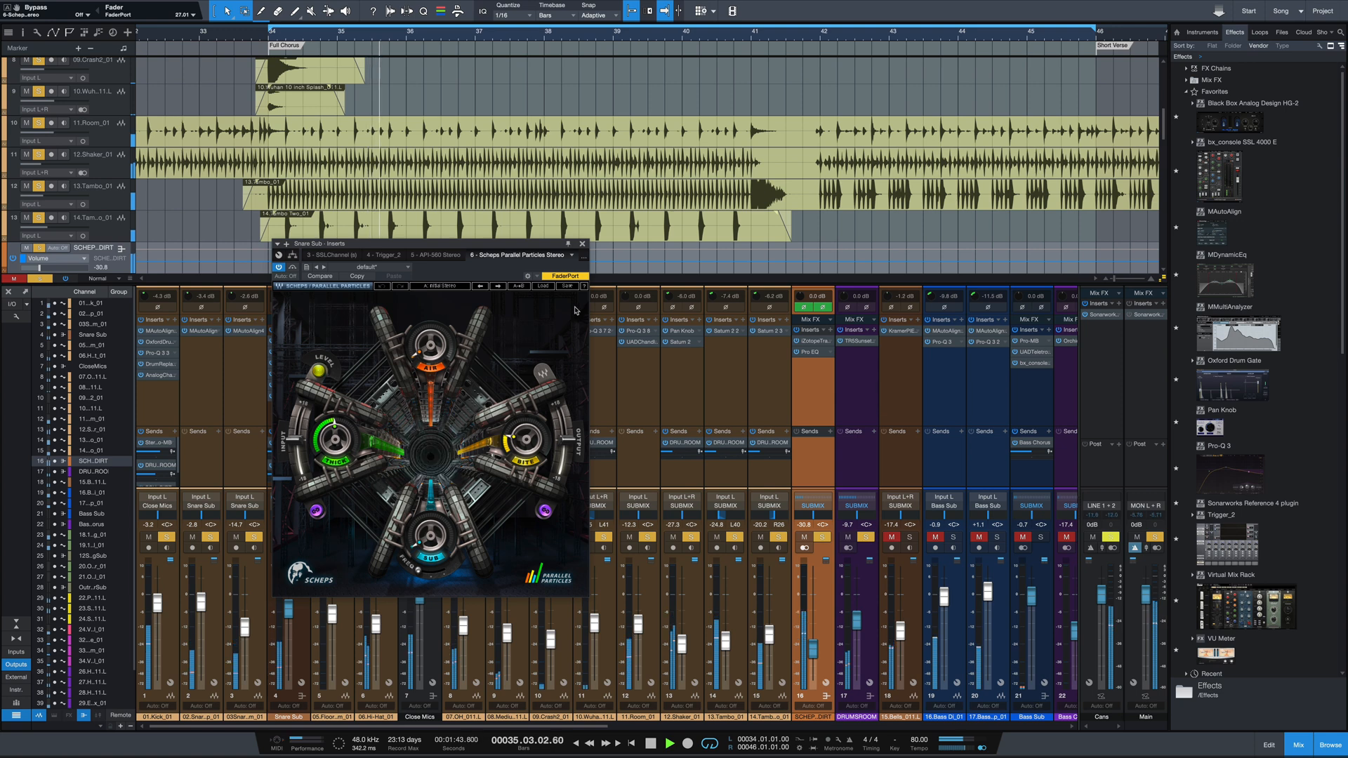
pyautogui.press('space')
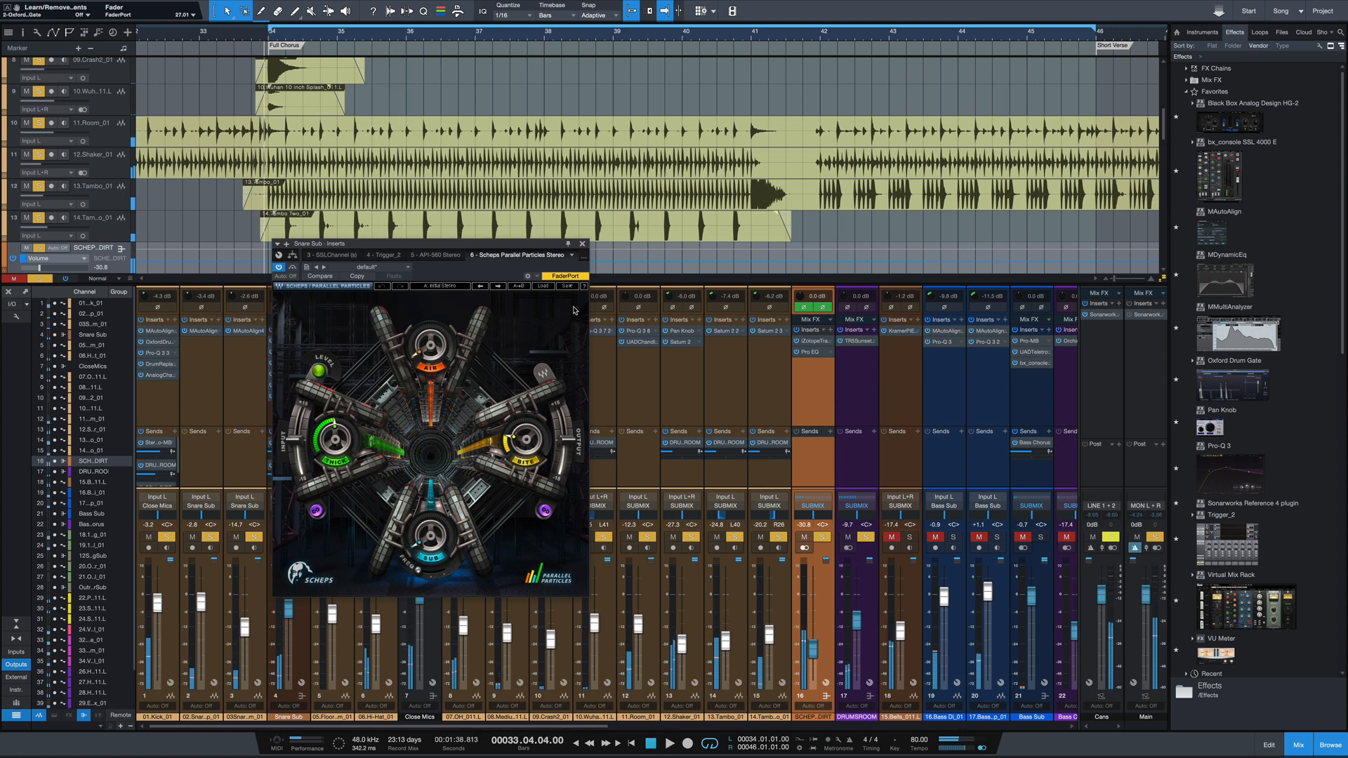
pyautogui.click(582, 244)
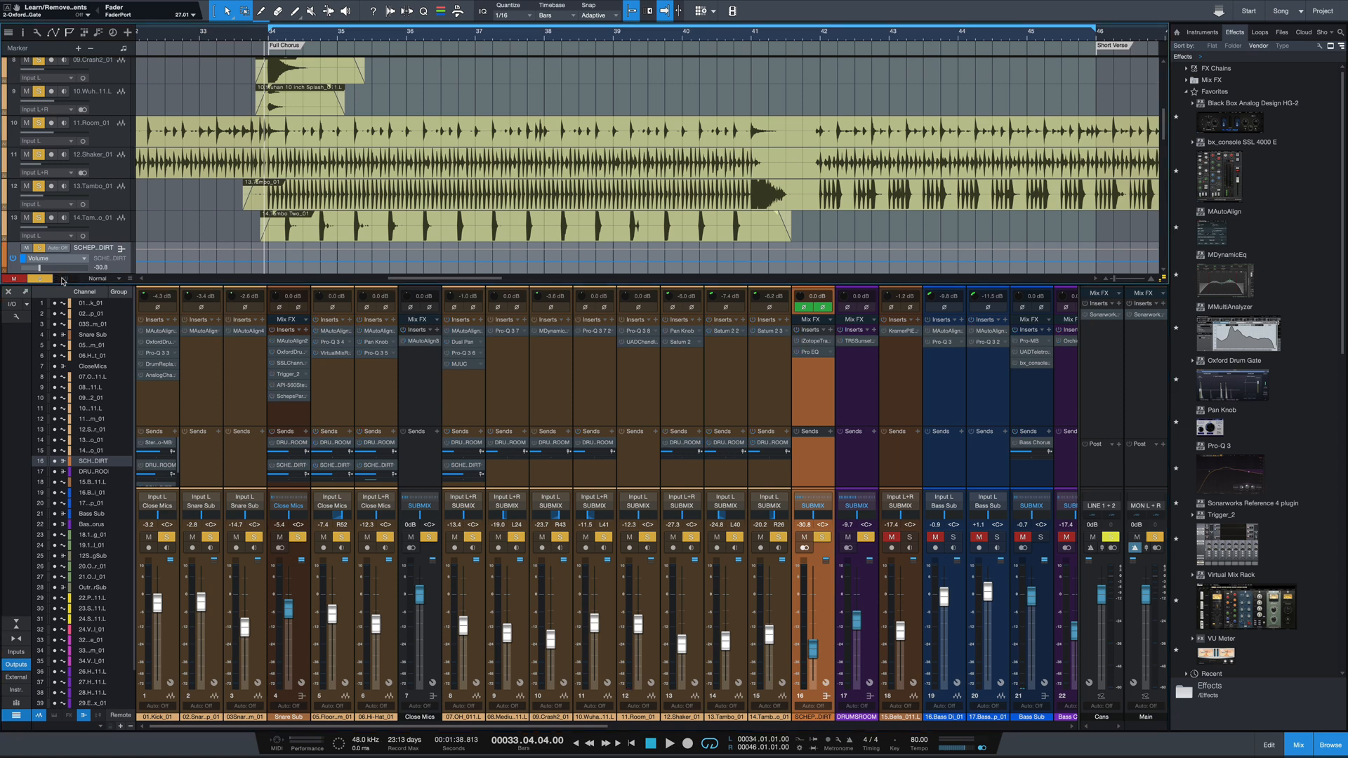
# Play the drum chorus with all channel inserts and sends deactivated, reactivate them, and replay it for comparison
pyautogui.press('space')
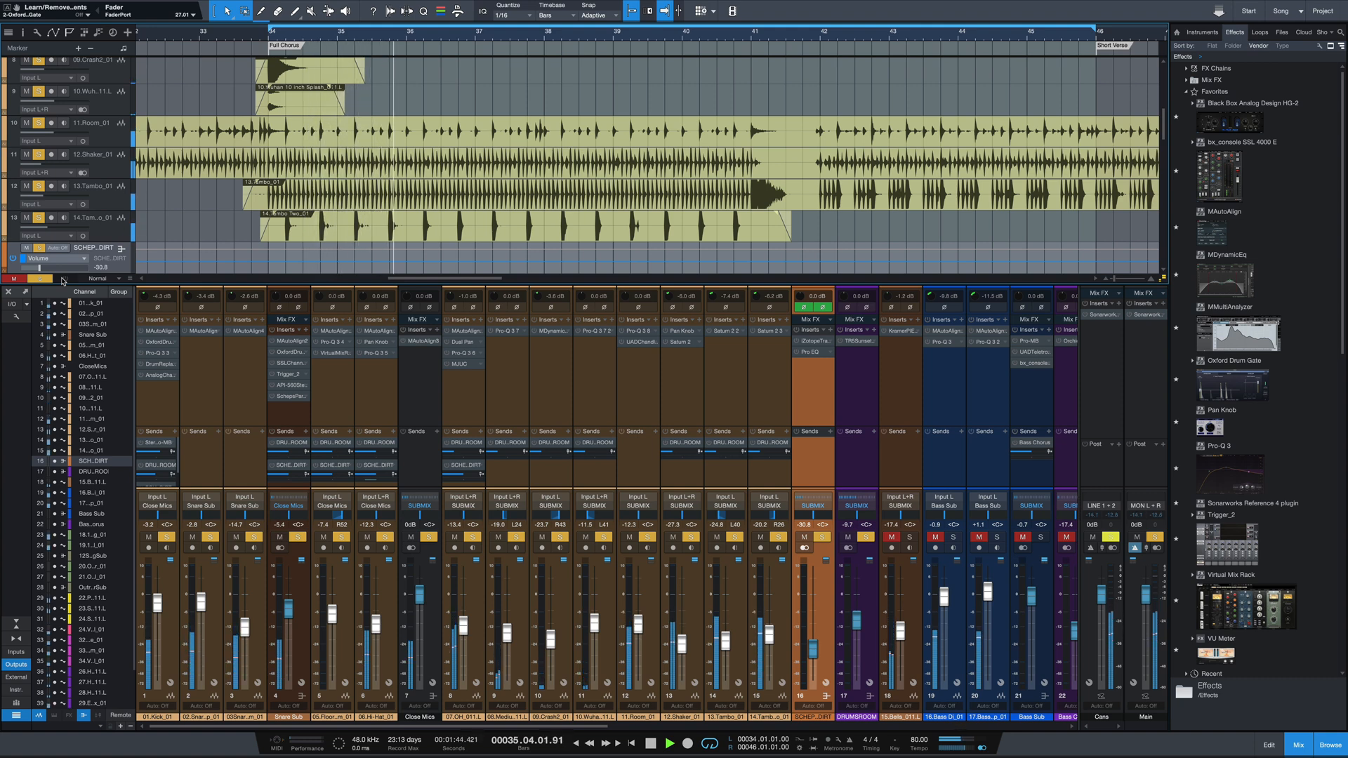
pyautogui.press('space')
pyautogui.click(63, 279)
pyautogui.press('space')
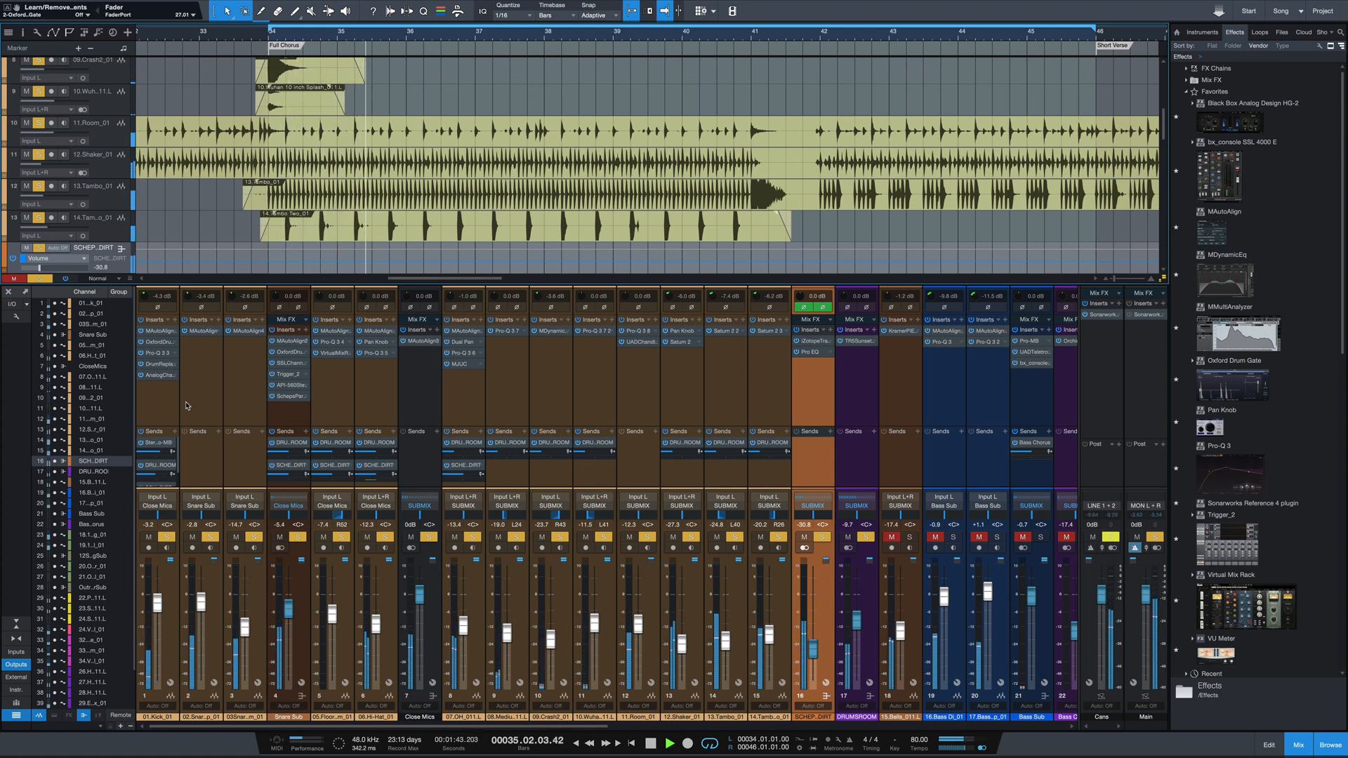
pyautogui.press('space')
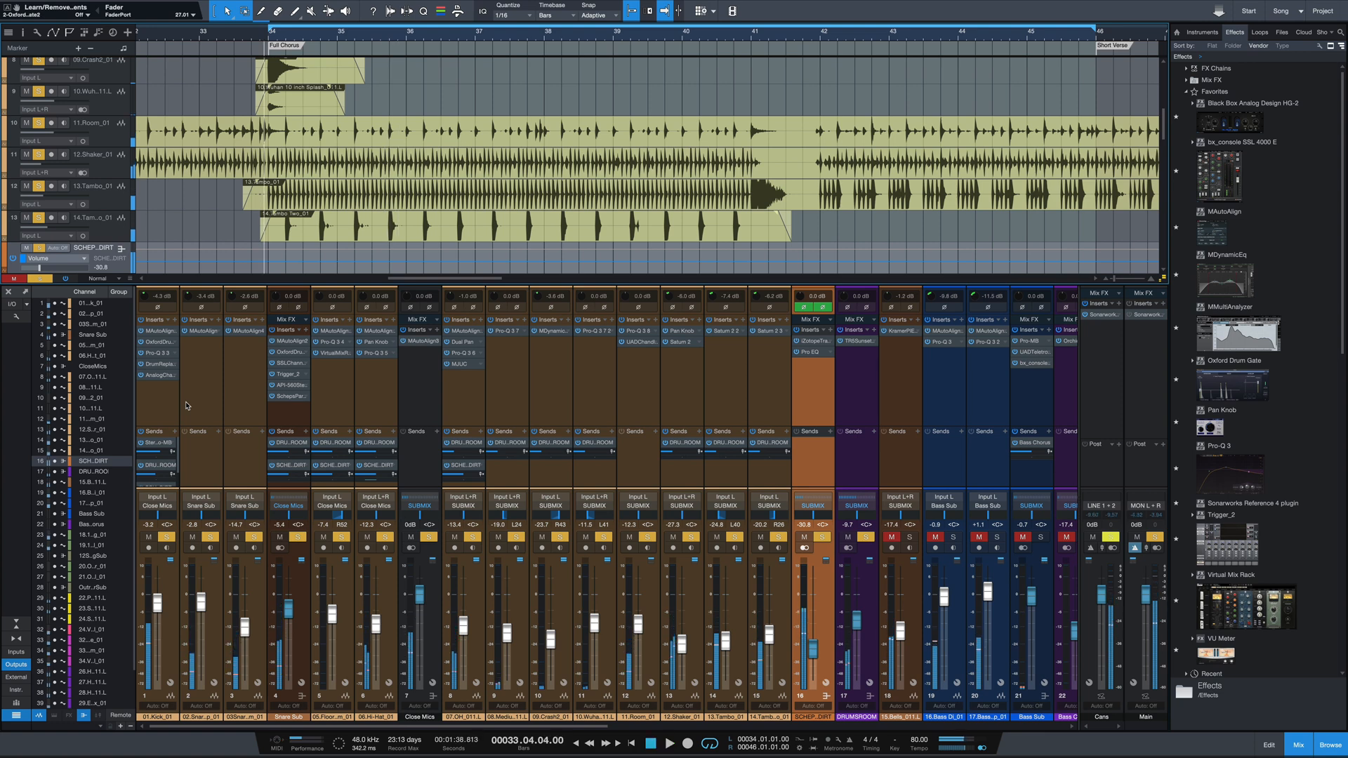